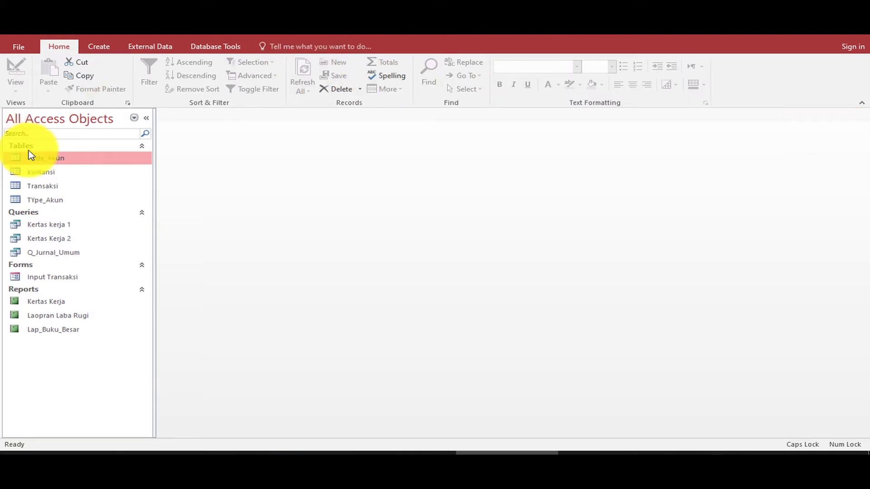
Step: Review the Pendapatan accounts (4-101, 4-102) and Beban accounts (5-101 to 5-109) in the Kode_Akun table, and close it
click(47, 159)
double_click(47, 159)
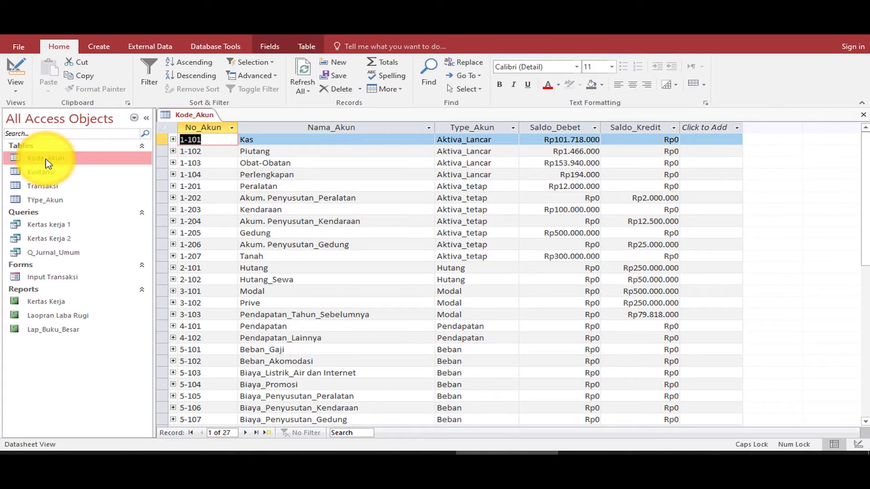
scroll(322, 169, down, 3)
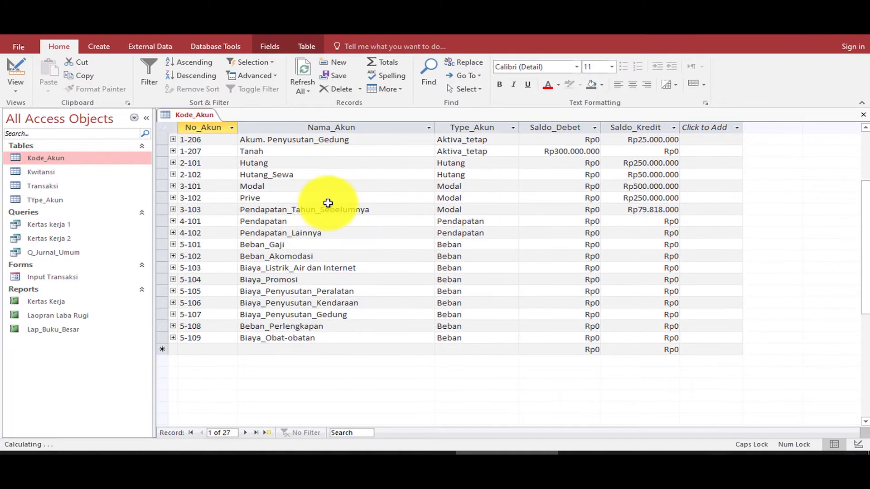
drag(165, 221, 166, 232)
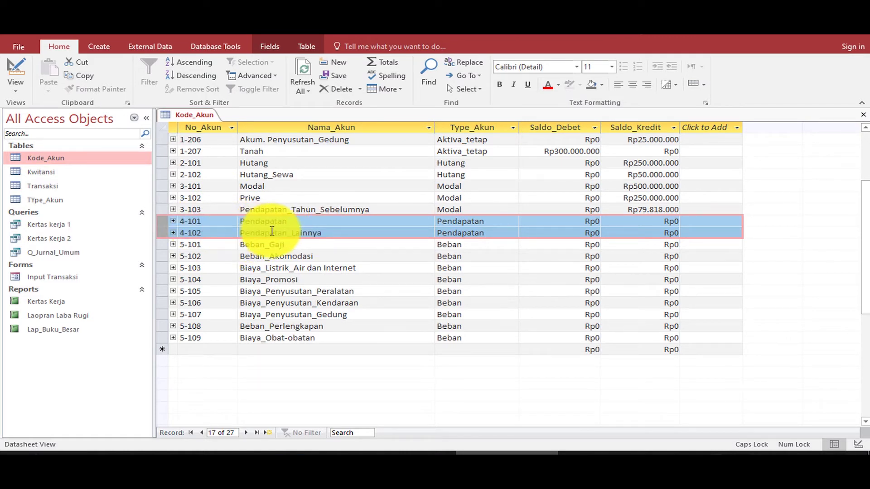
drag(162, 242, 171, 339)
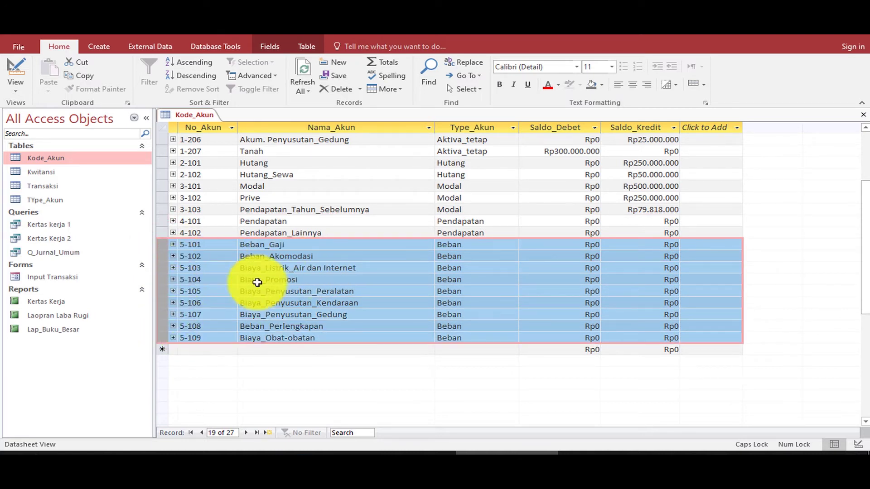
click(313, 247)
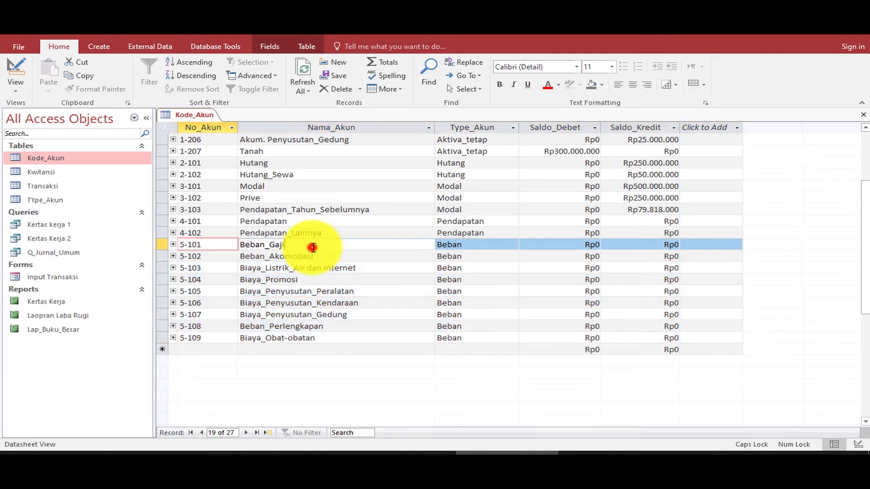
click(862, 114)
click(342, 277)
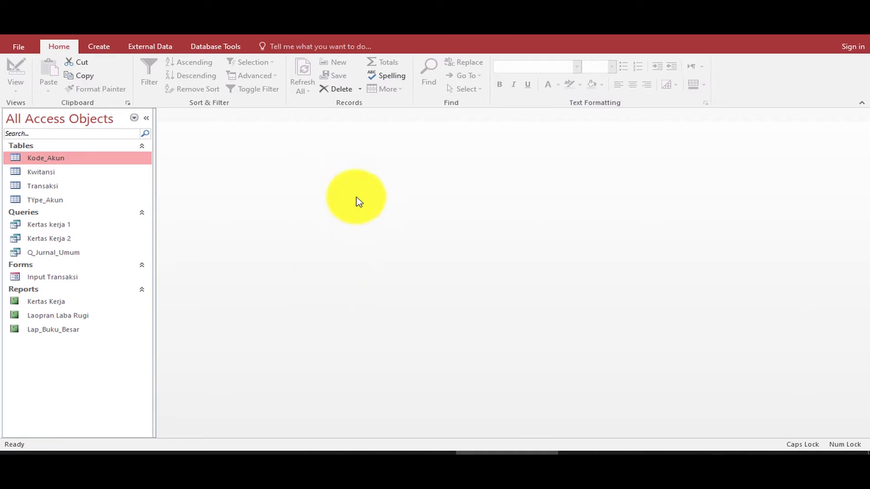
Step: Create a new query in design view with the existing query Kertas Kerja 2 as its source
click(108, 51)
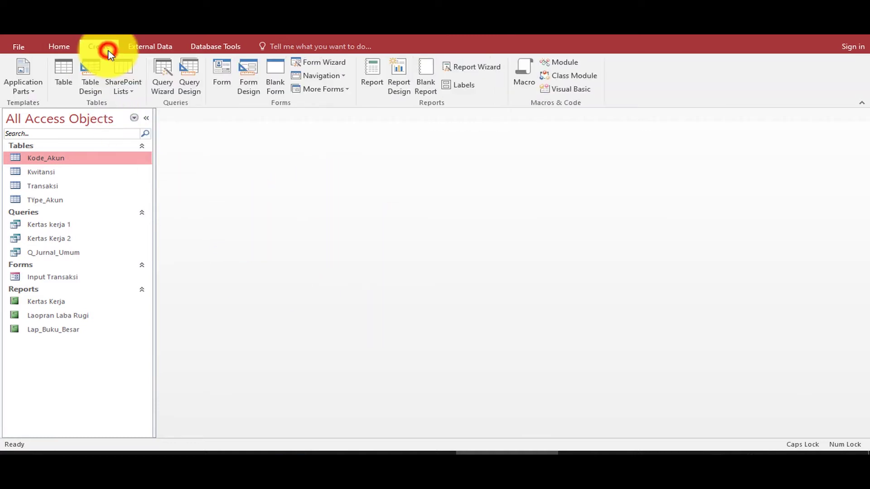
click(193, 80)
drag(422, 166, 547, 139)
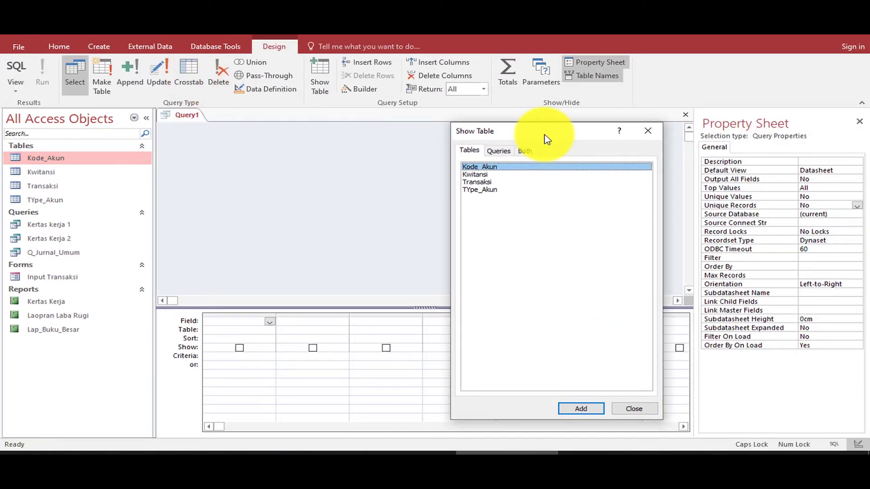
click(498, 150)
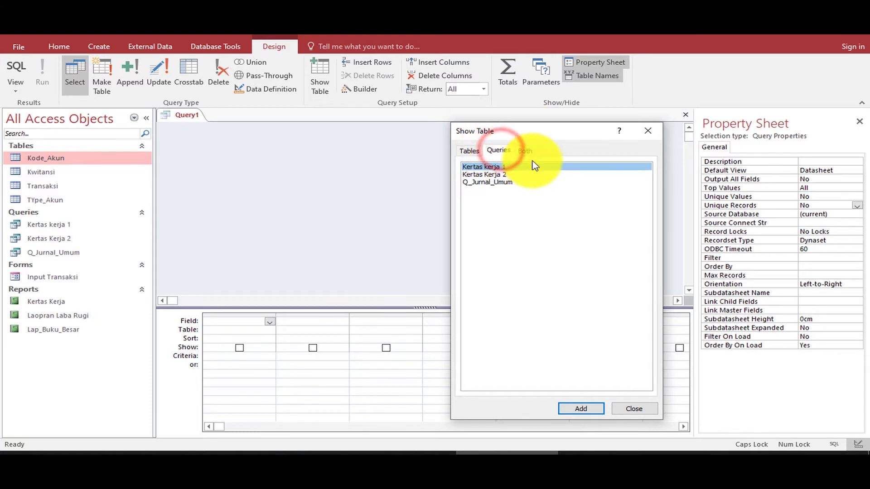
click(498, 177)
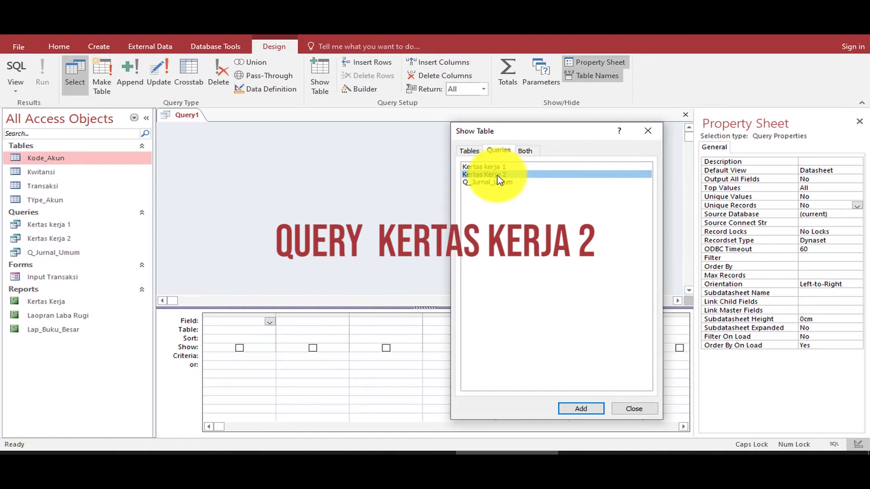
double_click(498, 178)
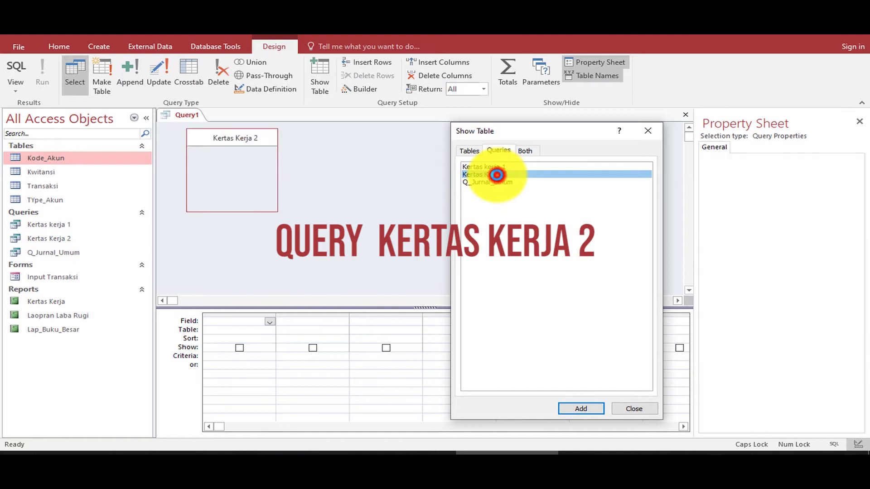
click(628, 409)
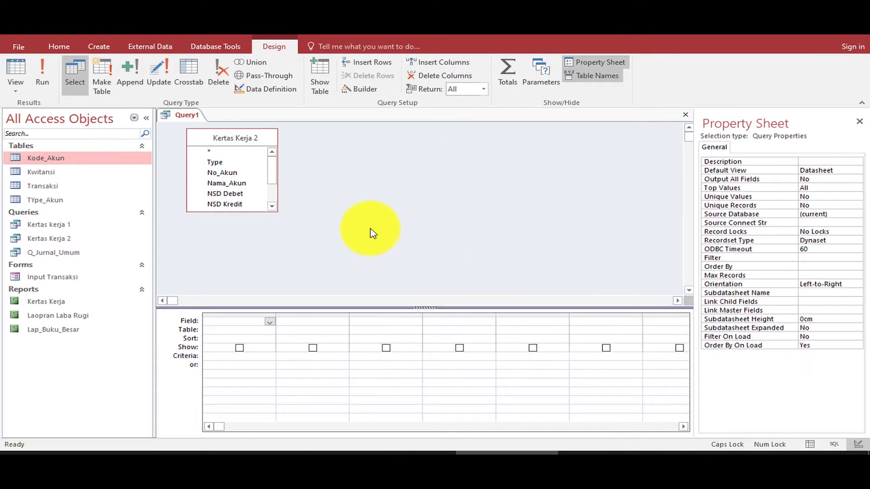
Step: Add the fields Type, No_Akun, Nama_Akun, LR Debet and LR Kredit from Kertas Kerja 2 to the query grid
click(234, 137)
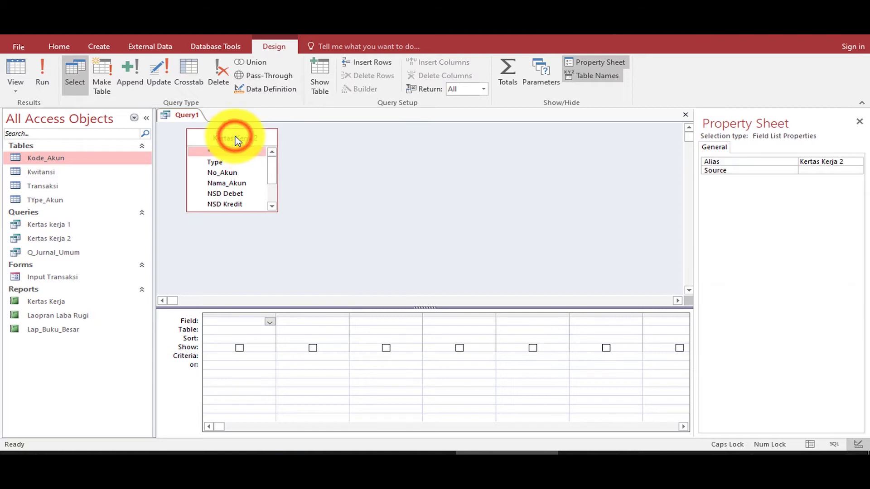
double_click(219, 163)
double_click(222, 173)
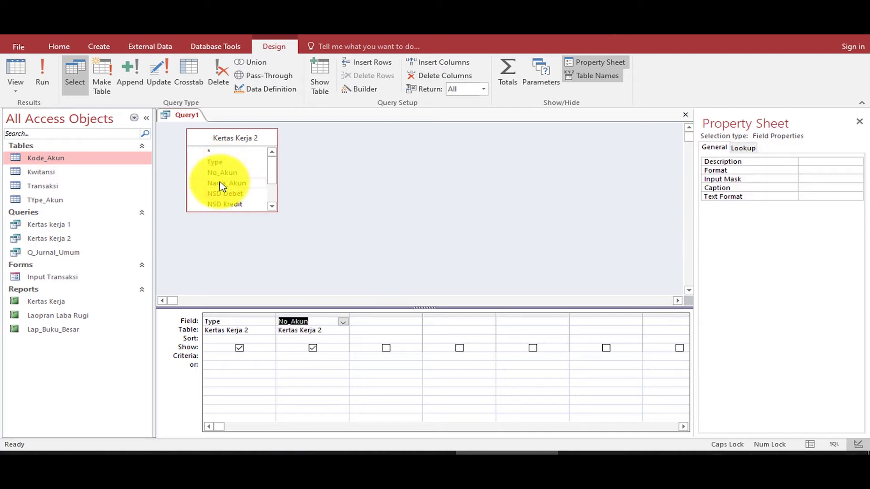
double_click(222, 184)
scroll(222, 187, down, 1)
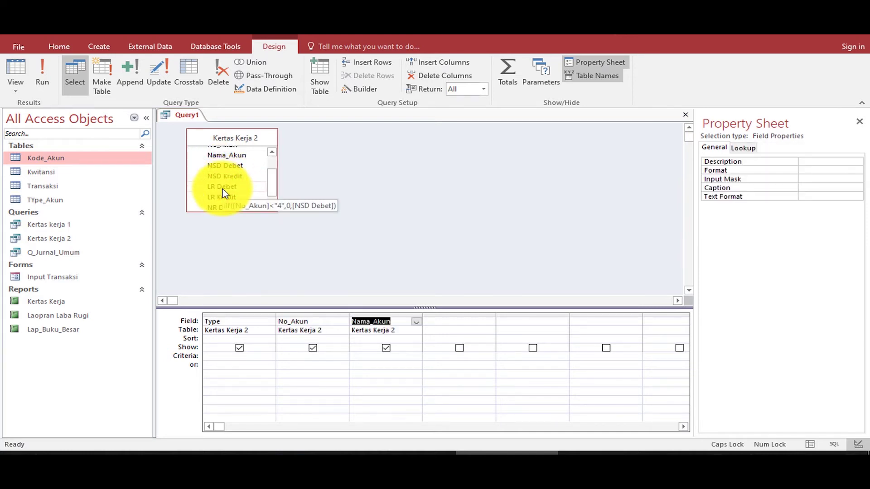
double_click(221, 188)
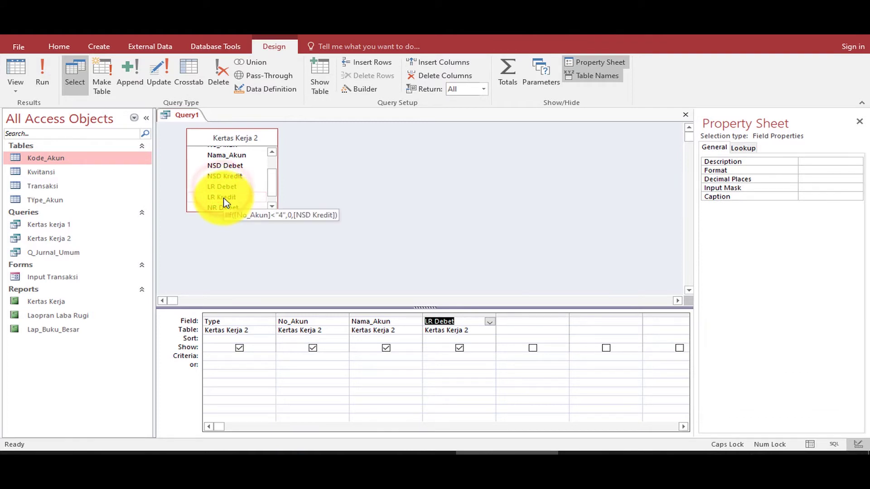
click(224, 198)
double_click(224, 199)
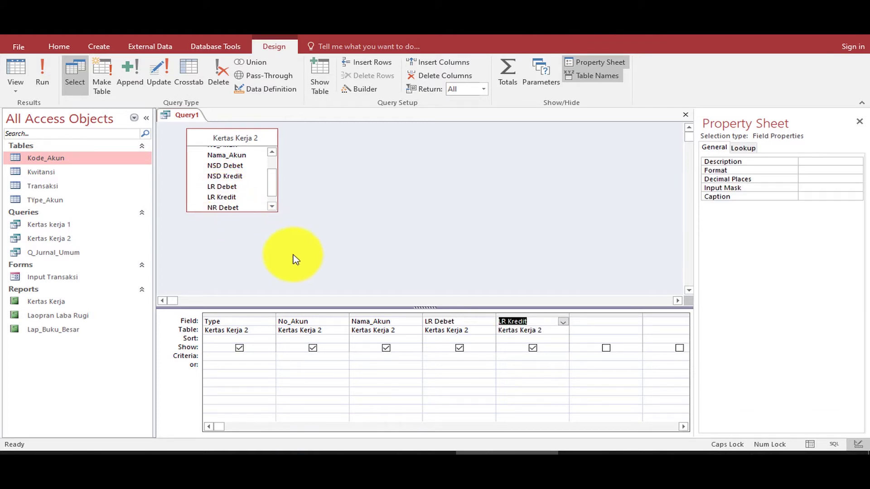
Step: Run the query and look through all account rows with their LR Debet and LR Kredit amounts
click(42, 73)
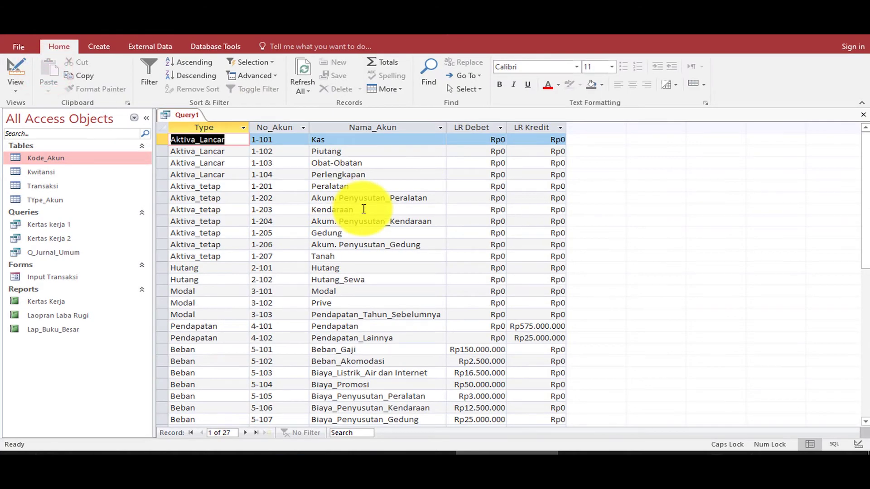
scroll(363, 218, down, 4)
scroll(362, 220, up, 4)
scroll(361, 221, down, 1)
scroll(361, 221, up, 1)
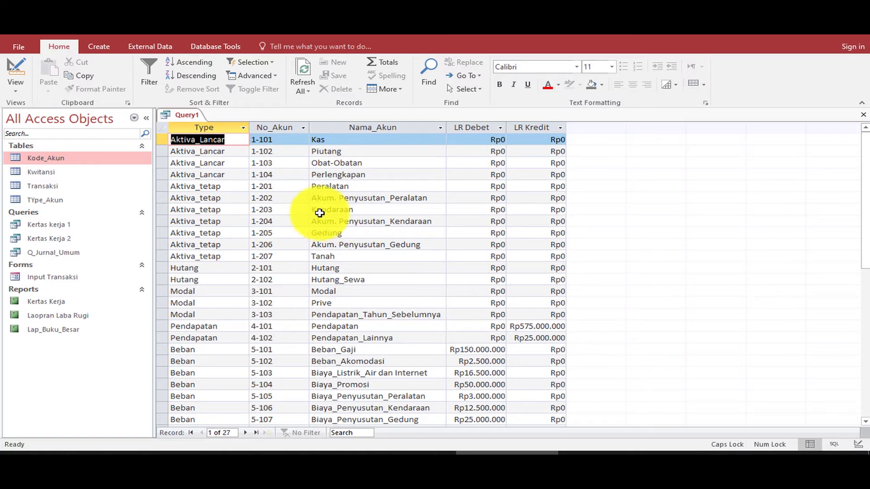
scroll(384, 219, down, 3)
scroll(386, 221, up, 3)
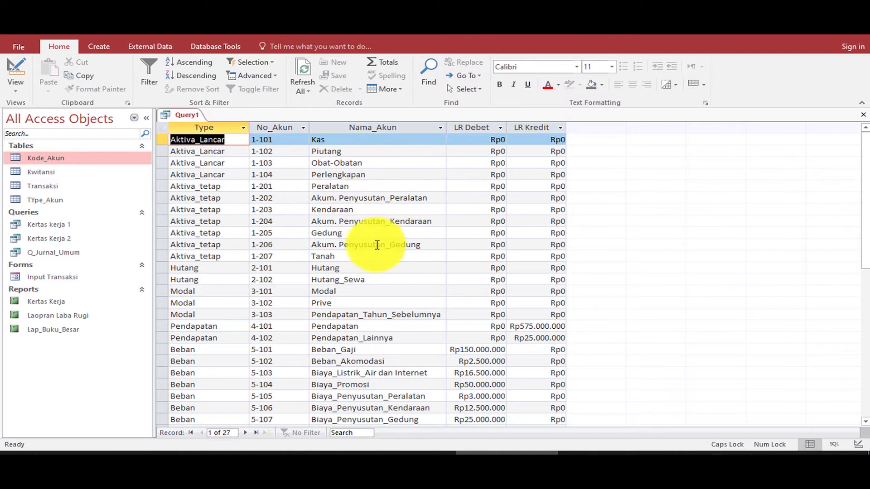
Step: Set the criterion of the Type field to "Pendapatan" in the query design and run the query
click(16, 67)
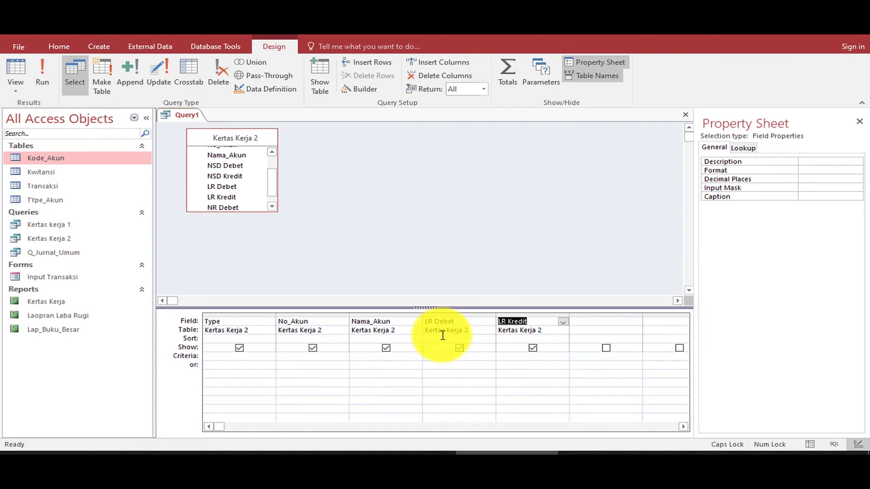
click(212, 355)
text("P)
key(Caps_Lock)
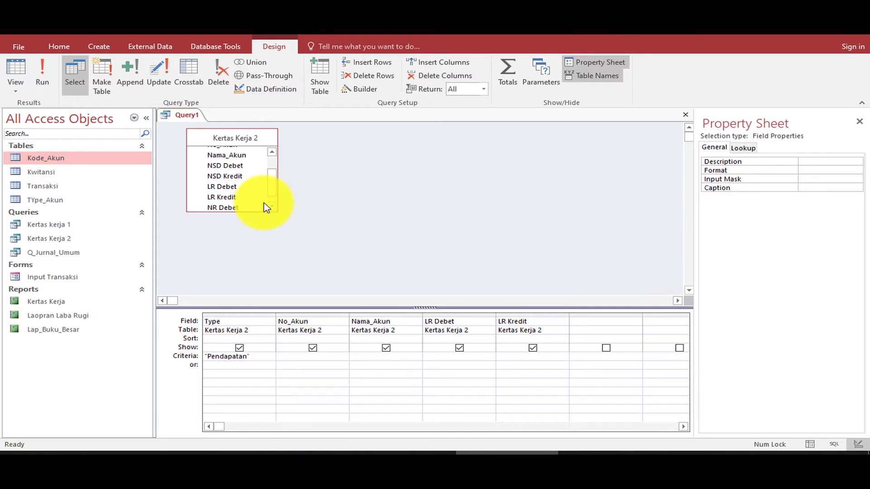
click(36, 73)
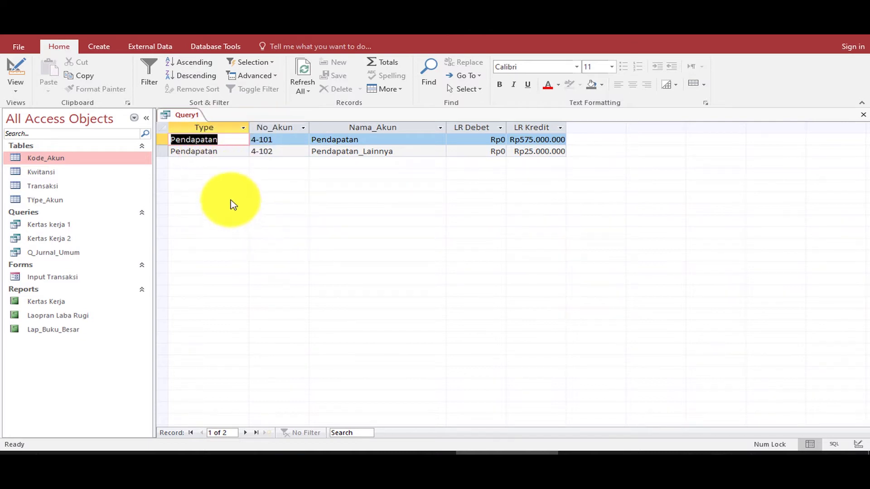
Step: Save the new query under the name Query Pendapatan
key(ctrl+s)
text(Query Pendapatan)
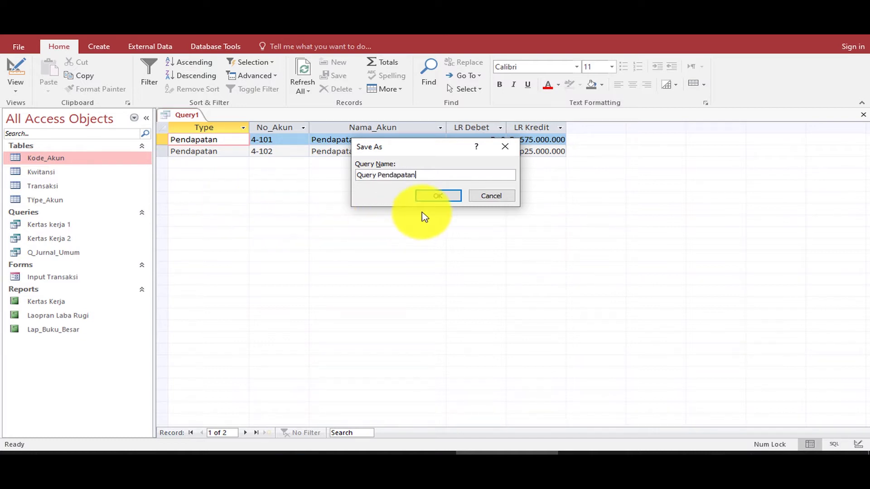
click(437, 198)
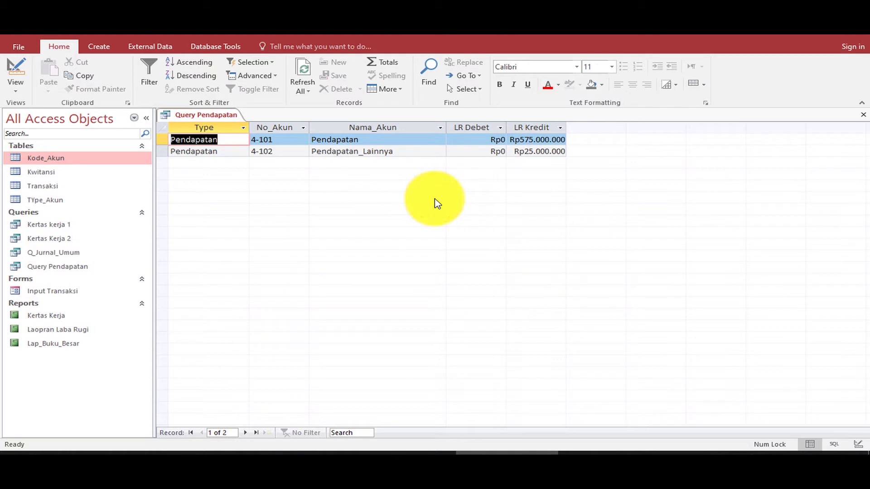
Step: Return to the design of Query Pendapatan and save a copy of it as Query Beban
click(21, 66)
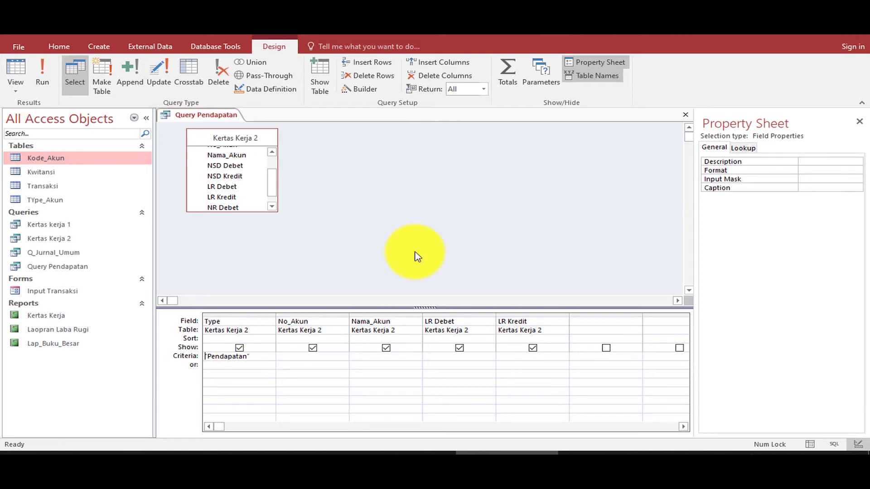
key(F12)
text(Q)
key(ctrl+z)
text(Q)
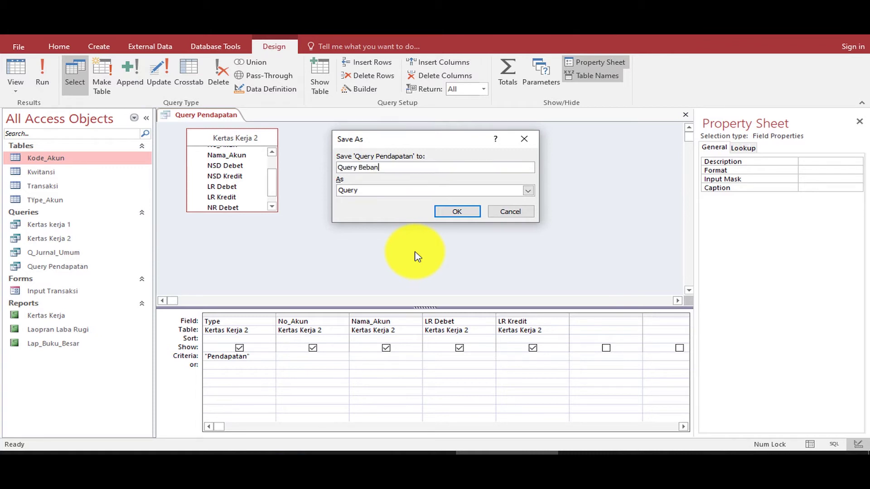
click(464, 214)
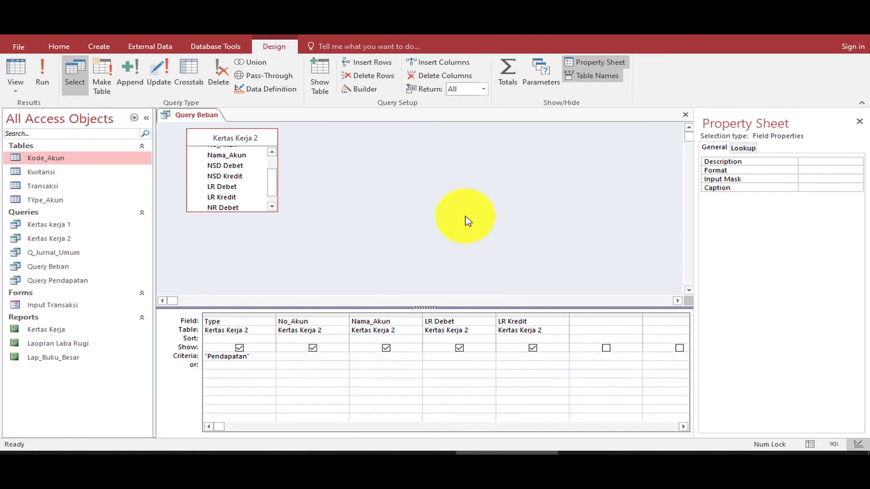
Step: Change the Type criterion in Query Beban to "Beban" and run the query
click(226, 358)
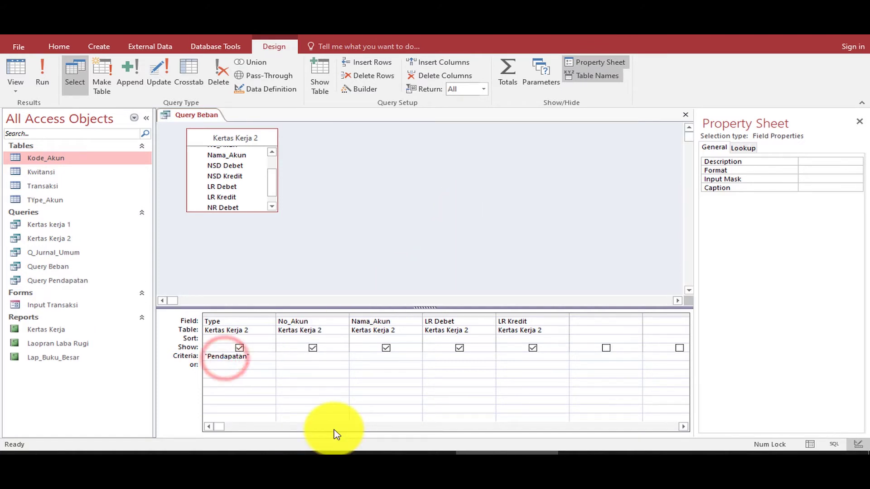
key(ctrl+shift+Left)
text(Beban)
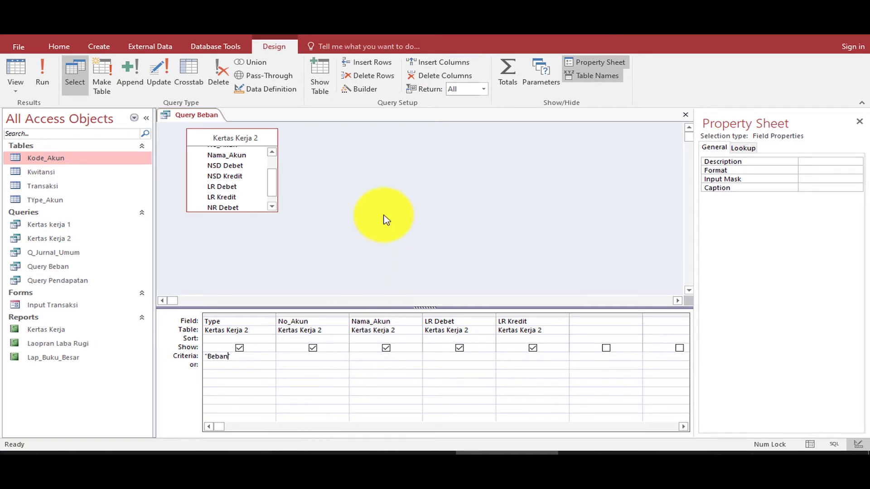
click(382, 215)
click(43, 68)
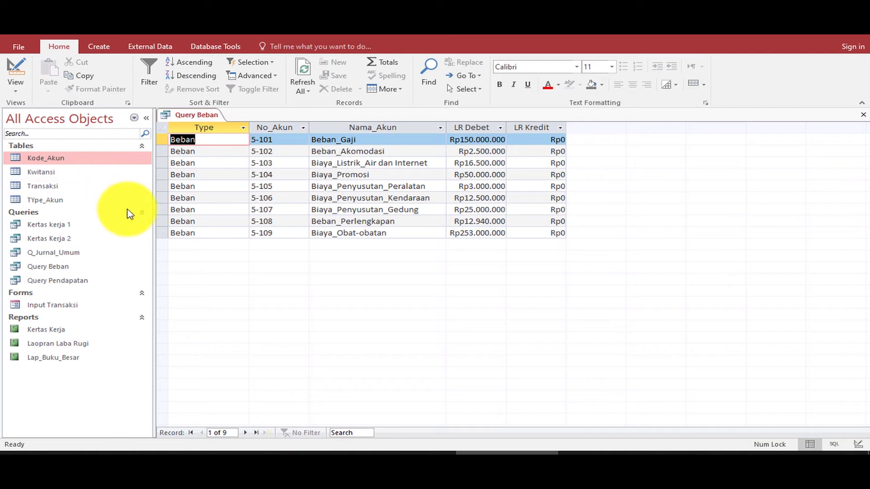
Step: Return to the design of Query Beban and save a copy of it as Query Laba Rugi Bersih
click(17, 65)
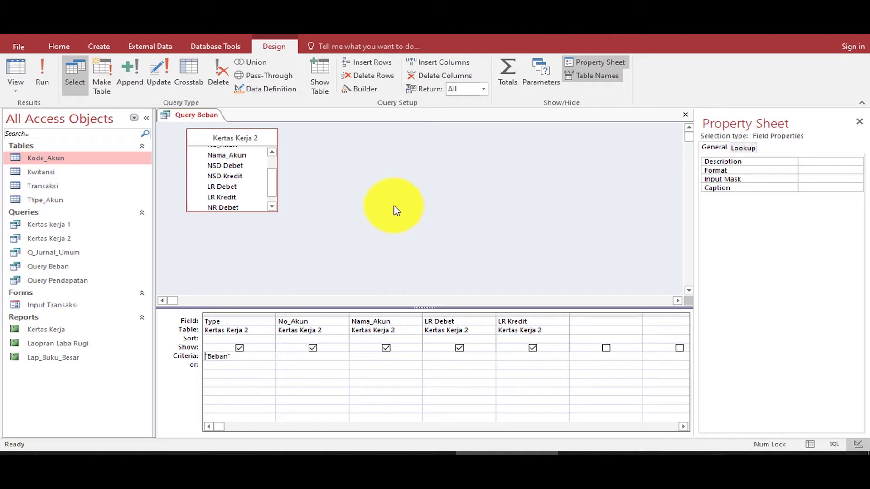
key(F12)
text(Query Laba Rugi Bersih)
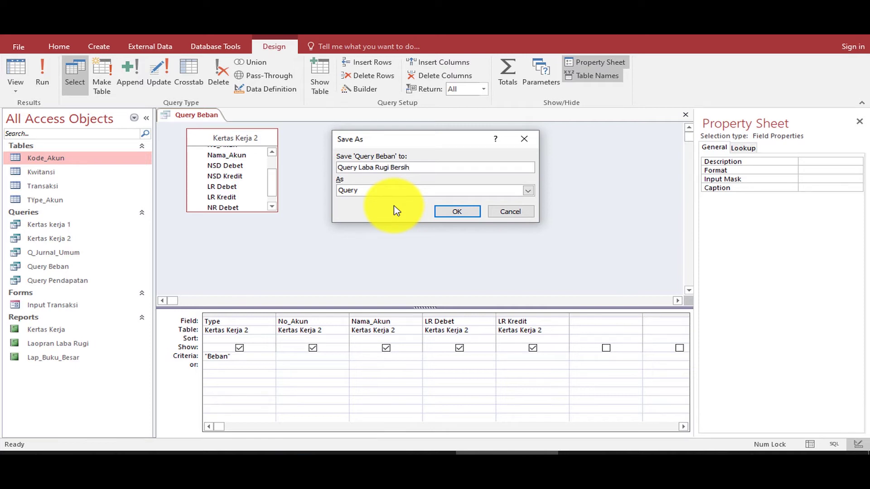
click(462, 214)
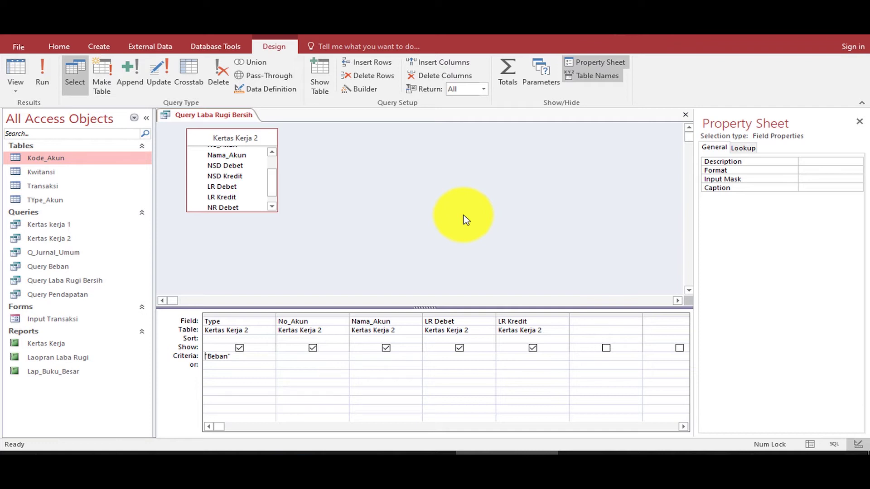
Step: Remove the Type, No_Akun and Nama_Akun columns from Query Laba Rugi Bersih, keeping only LR Debet and LR Kredit
click(471, 320)
click(530, 320)
click(529, 312)
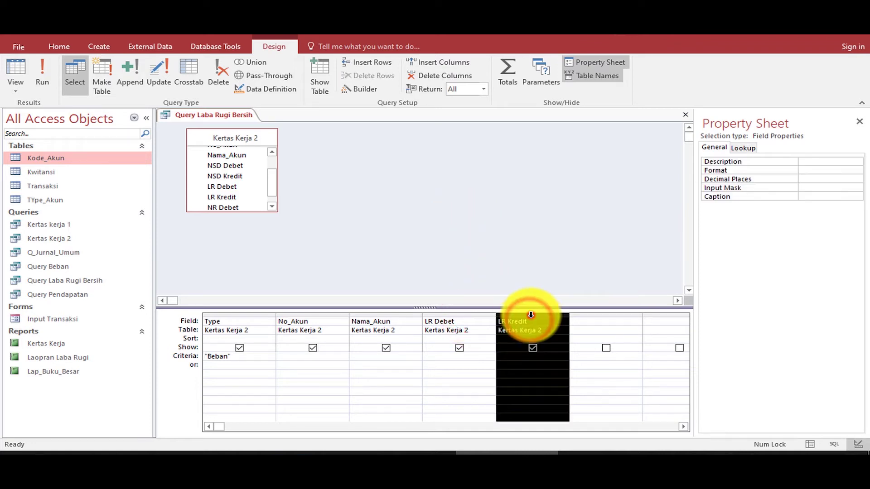
click(473, 311)
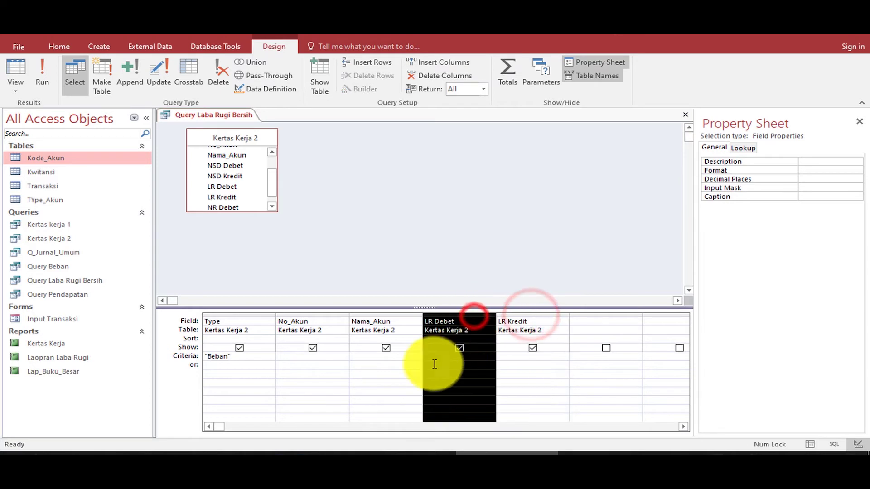
click(248, 312)
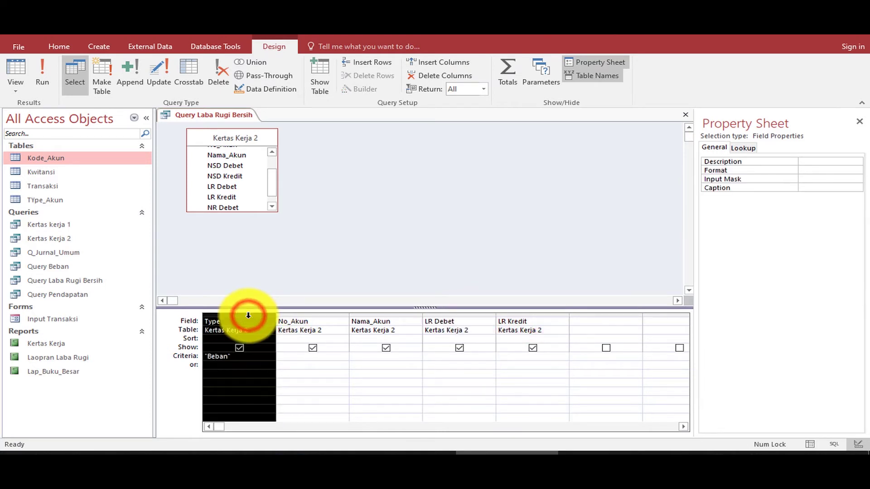
key(Delete)
click(245, 313)
key(Delete)
click(246, 313)
key(Delete)
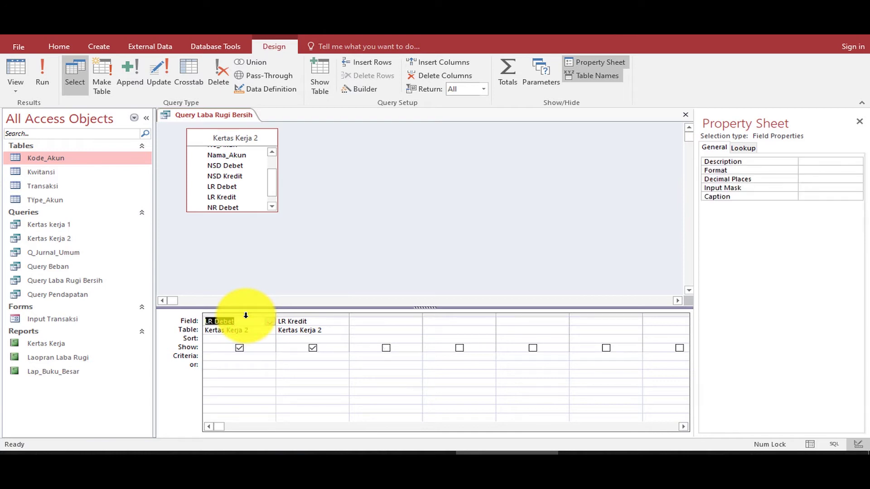
Step: Turn on Totals for the query and set both LR Debet and LR Kredit to Sum
click(363, 322)
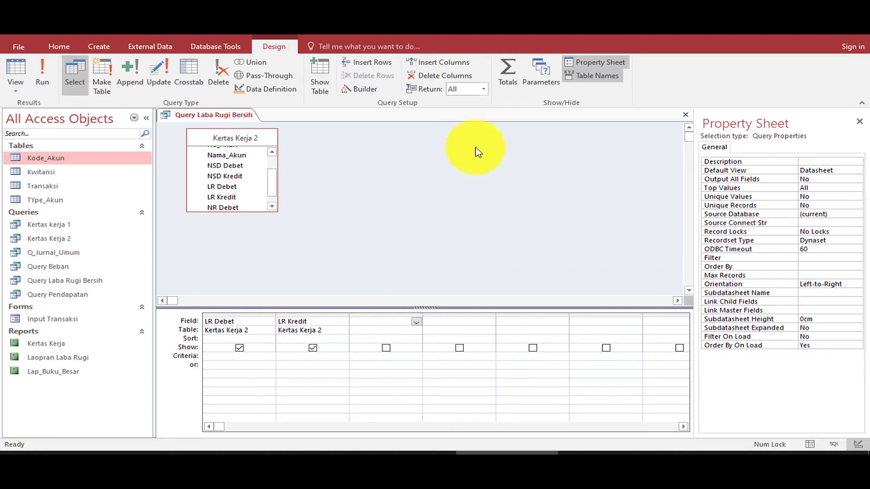
click(503, 72)
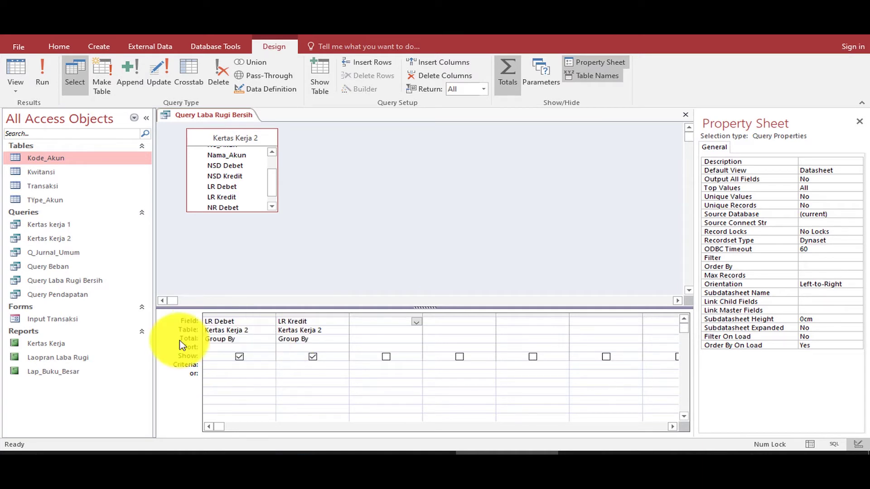
click(253, 339)
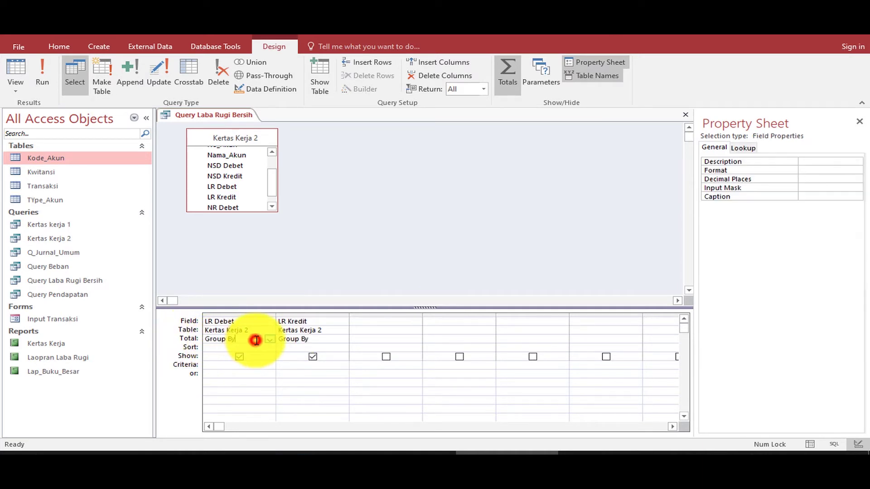
click(271, 340)
click(257, 352)
click(307, 341)
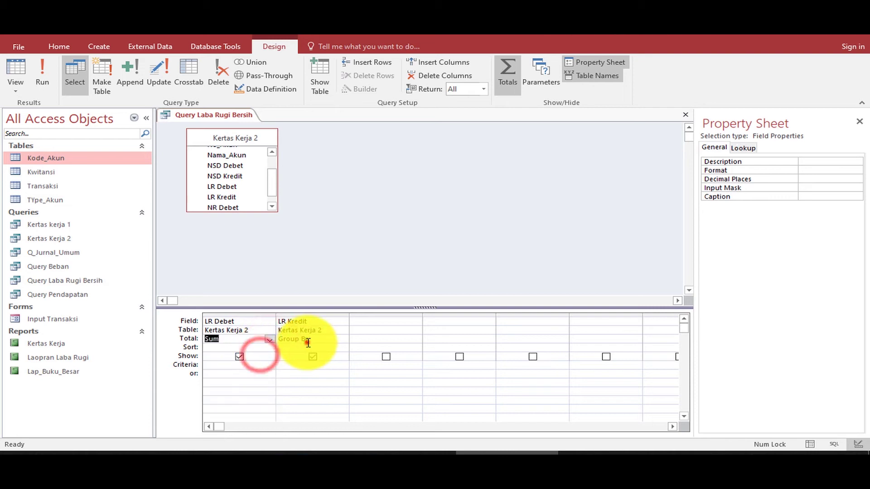
click(342, 340)
click(334, 355)
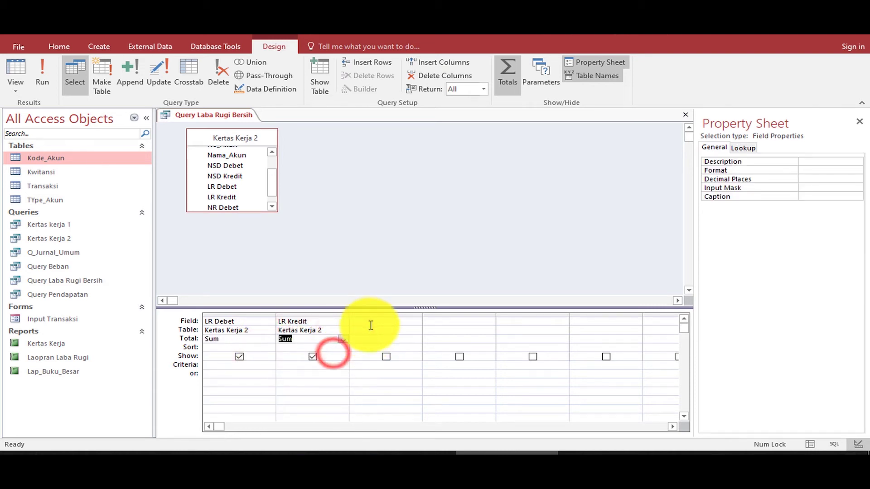
Step: Add the calculated field Laba Rugi Bersih: Sum([LR Kredit]-[LR Debet]) with its Total set to Expression and run the query
click(370, 323)
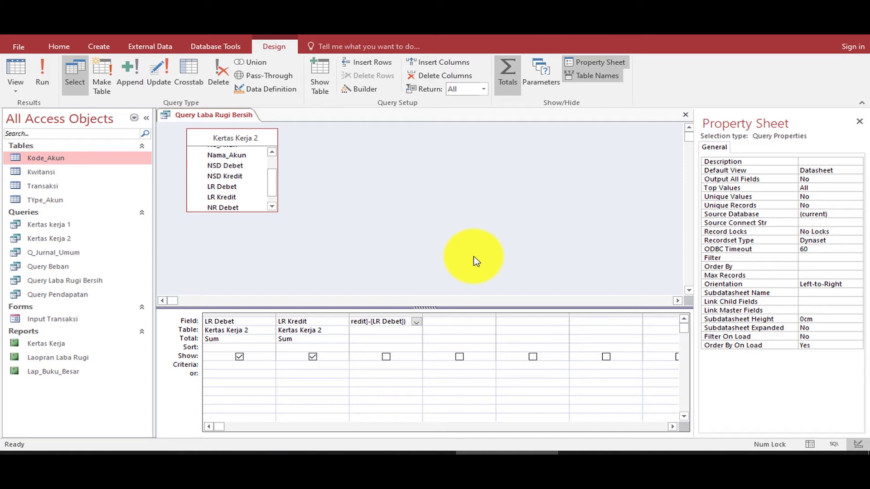
drag(368, 342, 410, 346)
click(416, 340)
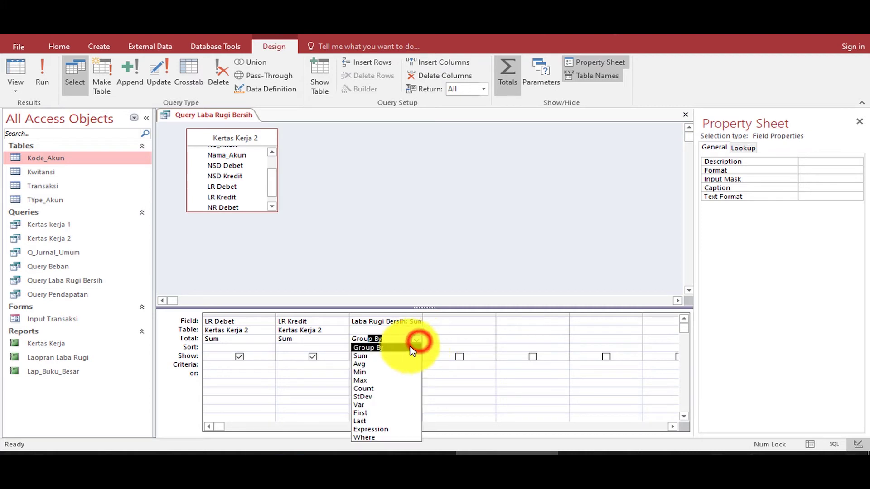
click(378, 430)
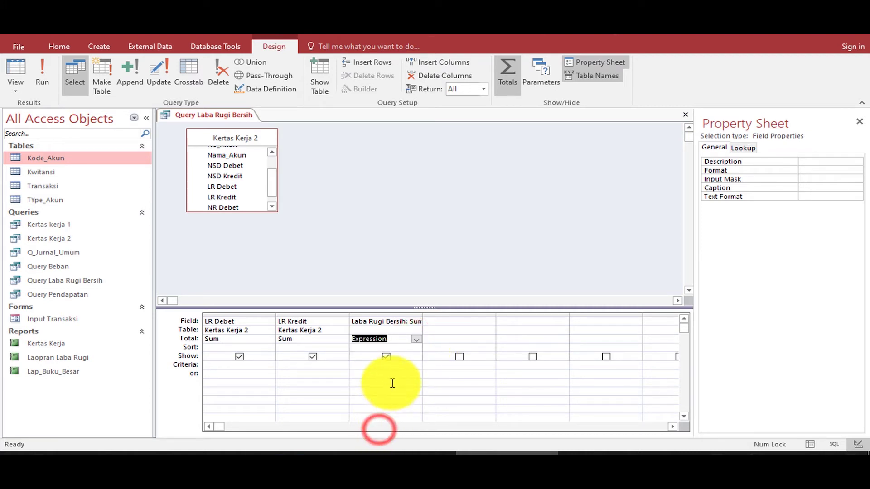
click(386, 357)
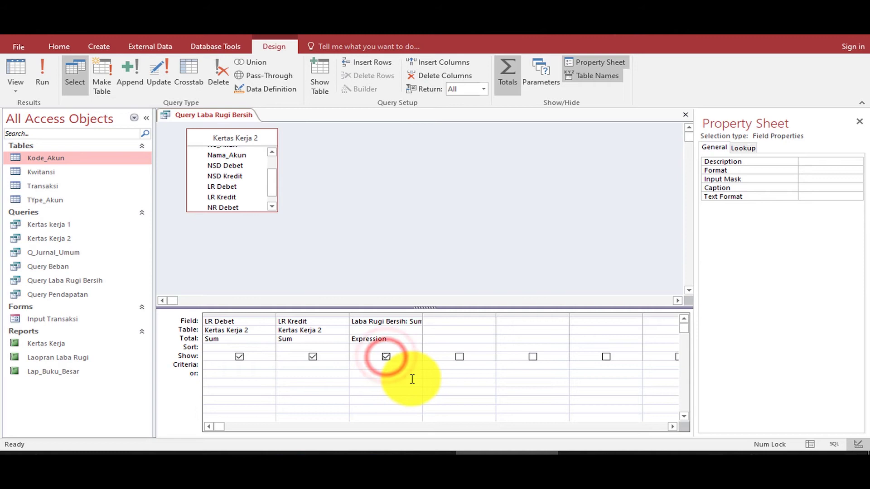
click(43, 75)
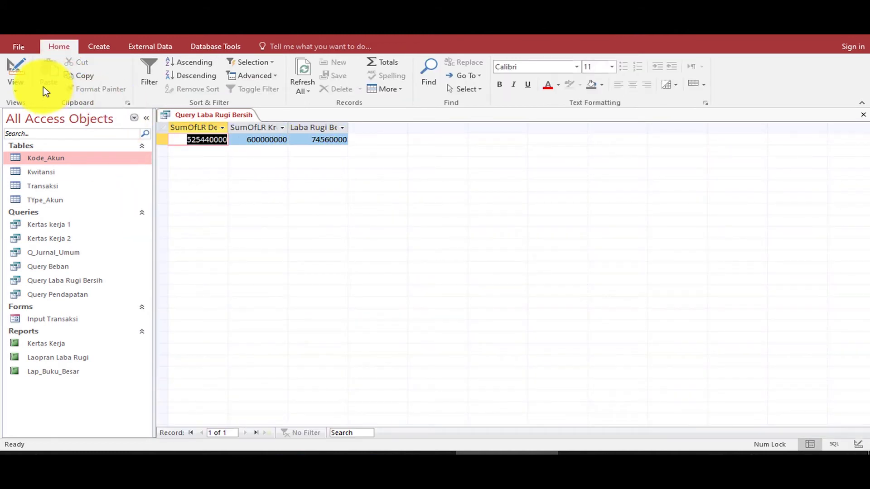
Step: Return to the query design, format the Laba Rugi Bersih field as Currency and run the query again
click(17, 68)
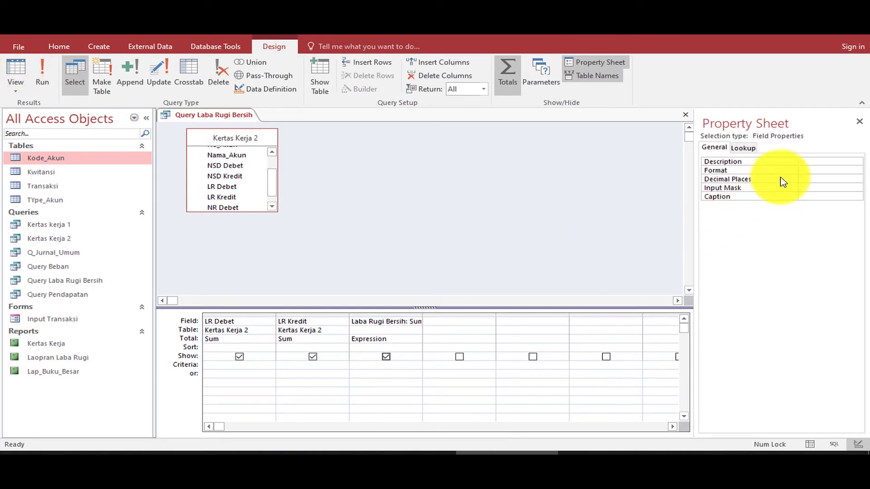
click(809, 171)
click(854, 170)
click(815, 187)
click(43, 73)
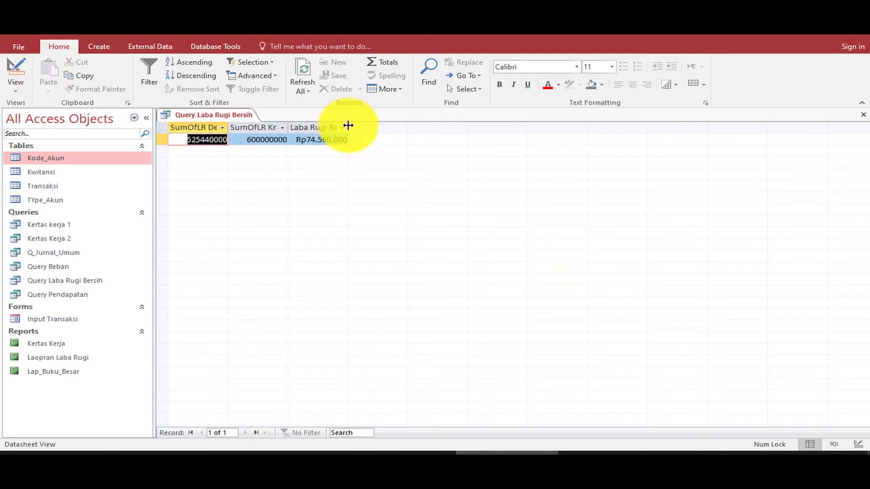
Step: Fit the result columns of Query Laba Rugi Bersih to their headings and close the query
double_click(290, 127)
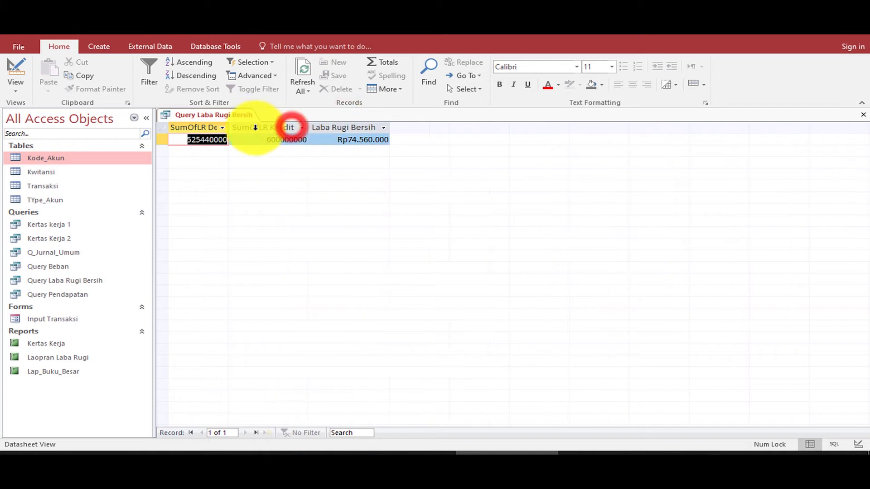
double_click(229, 126)
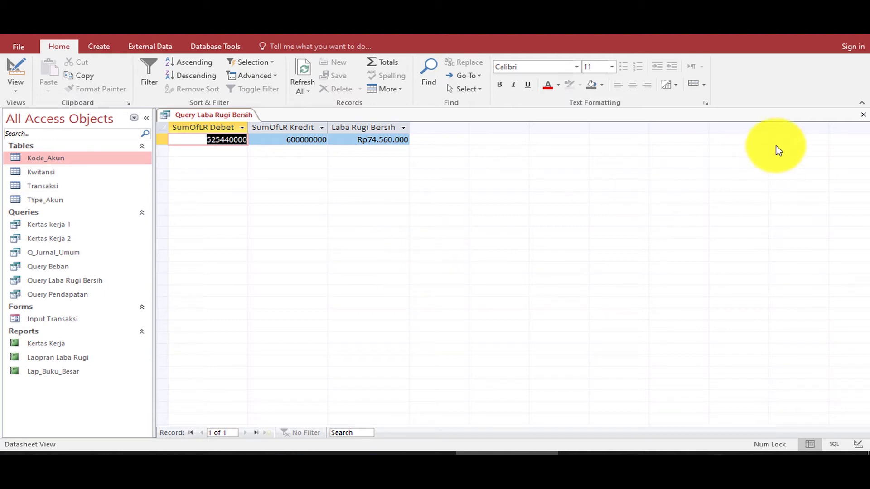
click(863, 115)
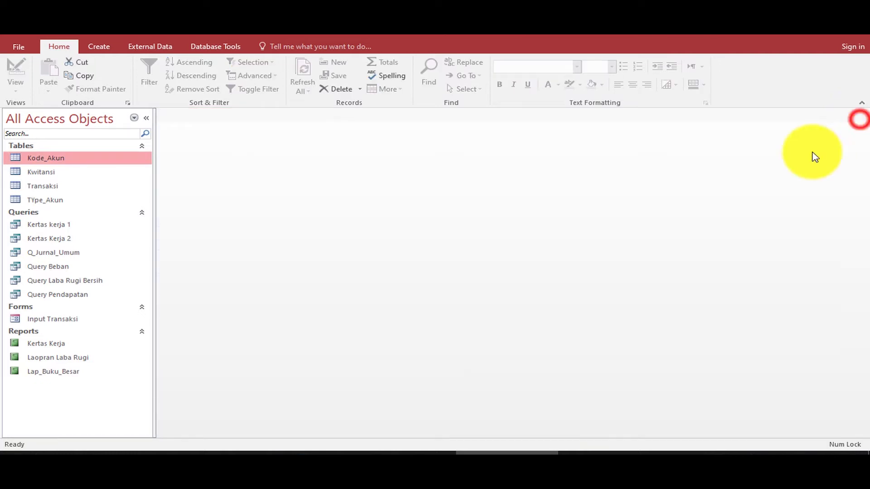
Step: Create a blank report and switch it to Design View
click(101, 46)
click(424, 75)
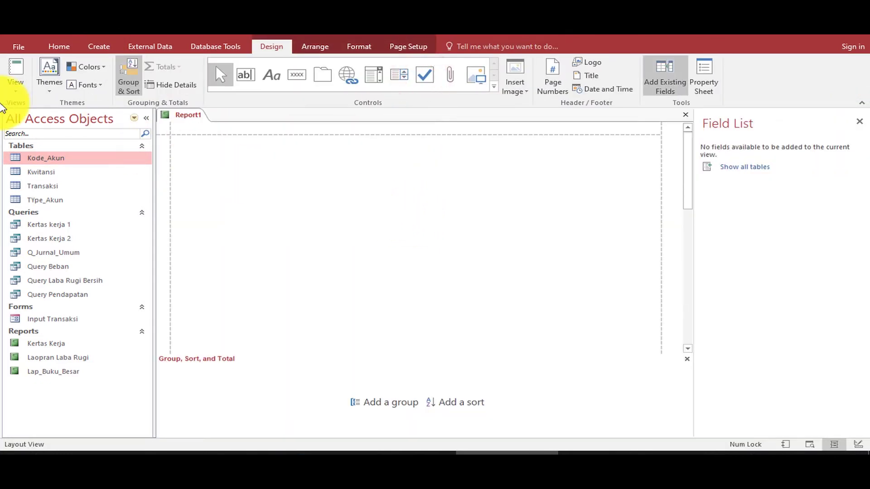
click(9, 93)
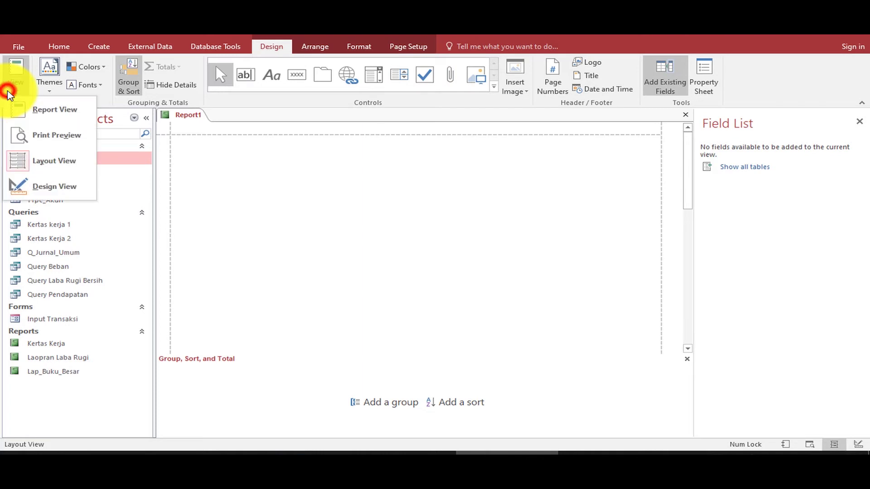
click(42, 186)
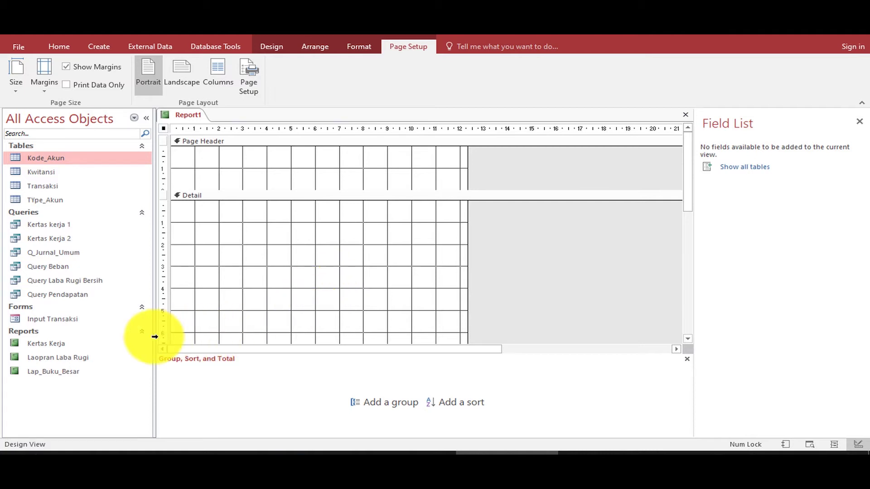
Step: Insert Query Pendapatan as a subreport at the top of the report's Detail section
click(62, 296)
drag(62, 295, 176, 200)
click(557, 289)
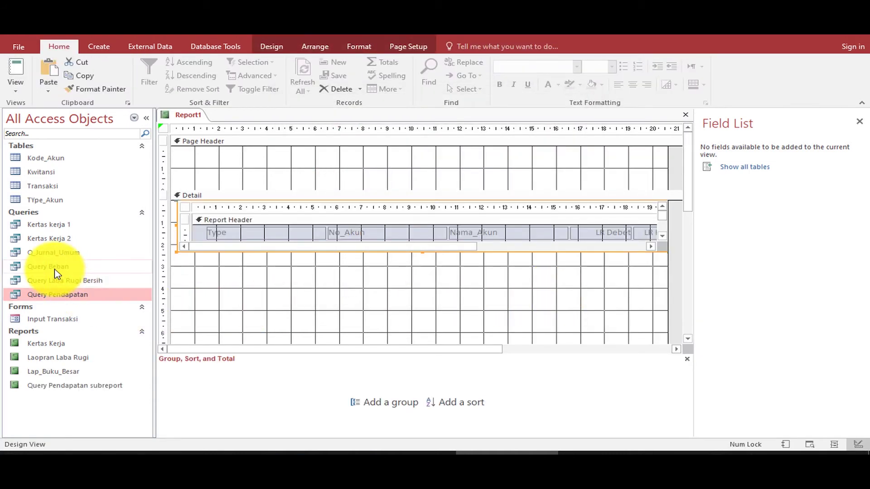
Step: Insert Query Beban as a subreport directly below the Query Pendapatan subreport
click(54, 266)
drag(16, 272, 179, 262)
click(560, 291)
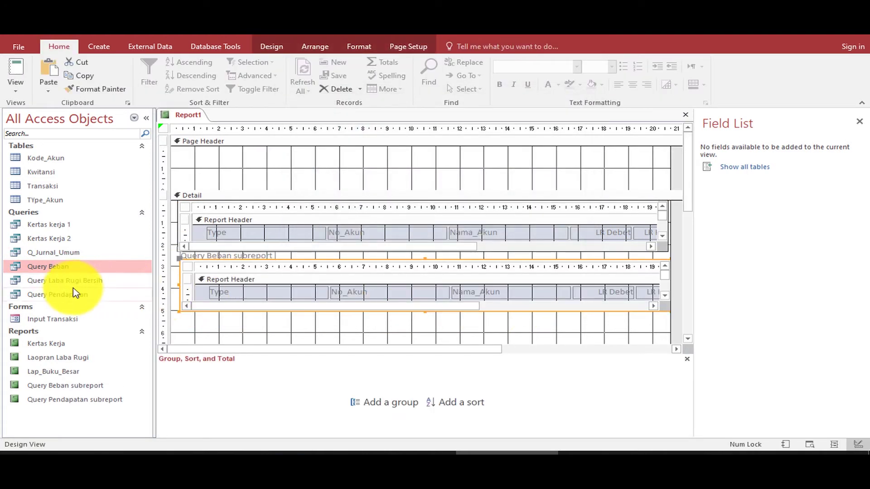
Step: Insert Query Laba Rugi Bersih as a subreport directly below the Query Beban subreport
click(67, 283)
drag(16, 280, 181, 321)
click(559, 290)
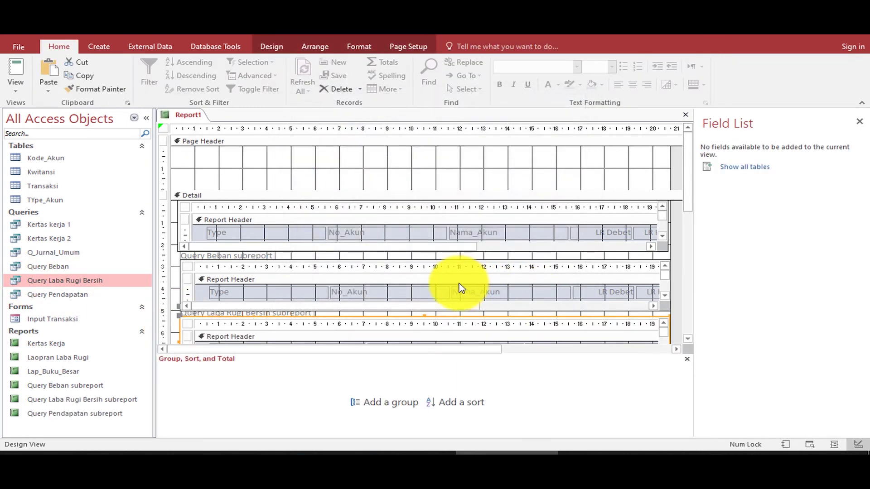
Step: Select all three subreports and arrange them in a Stacked layout
click(458, 283)
shift+click(460, 233)
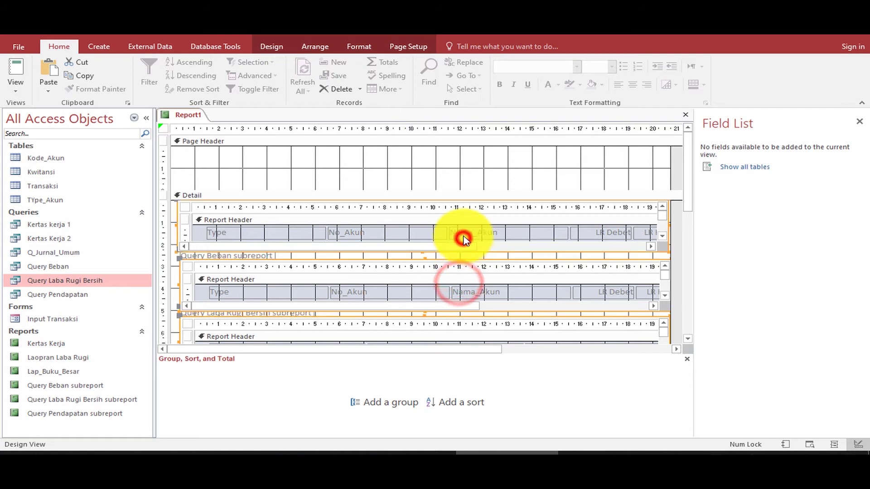
click(326, 49)
click(40, 72)
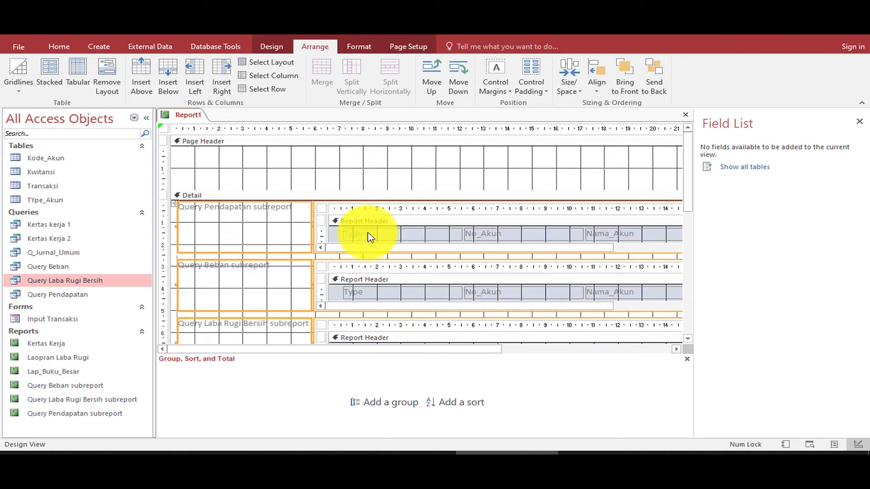
click(355, 173)
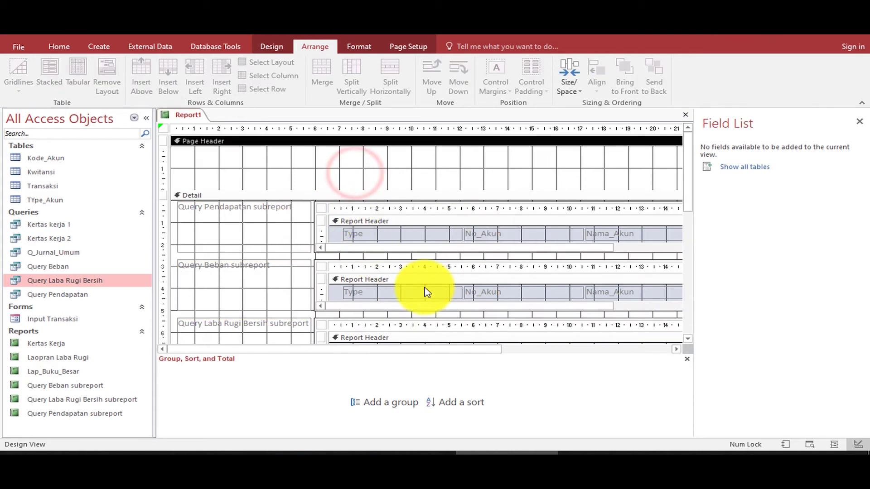
Step: Insert empty layout rows above the Query Pendapatan subreport and both above and below the Query Beban subreport
click(342, 244)
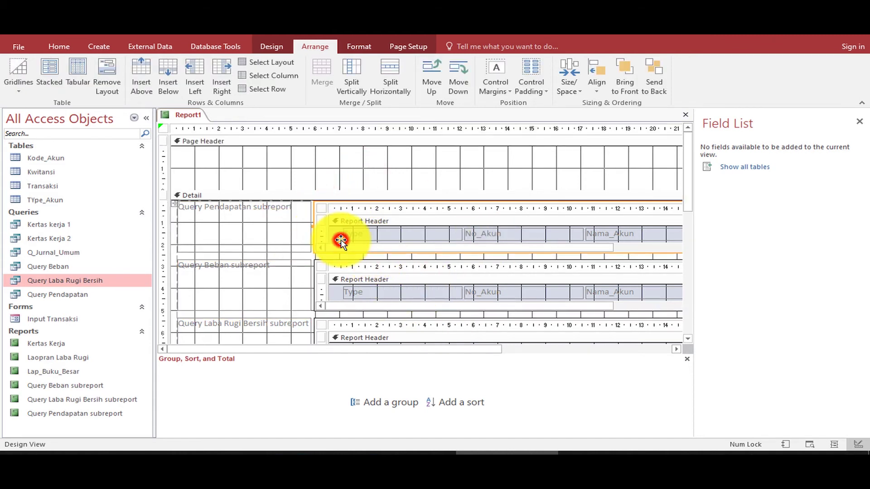
click(345, 271)
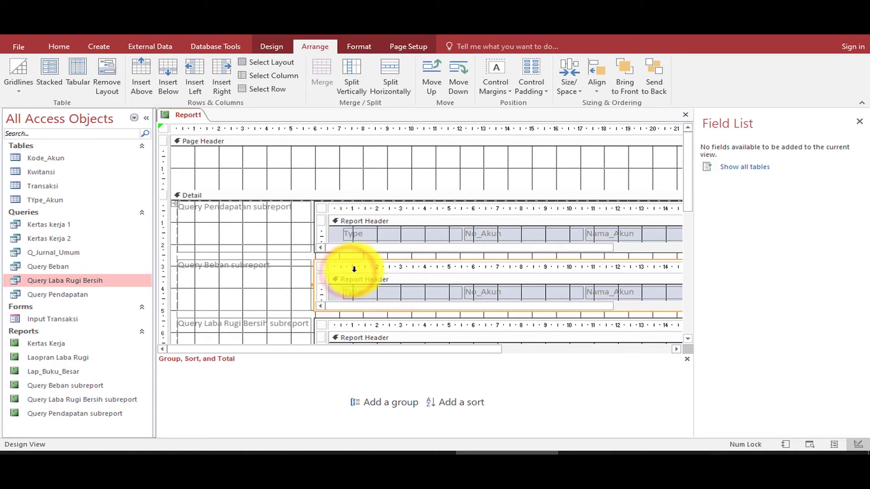
click(355, 324)
click(360, 300)
click(364, 230)
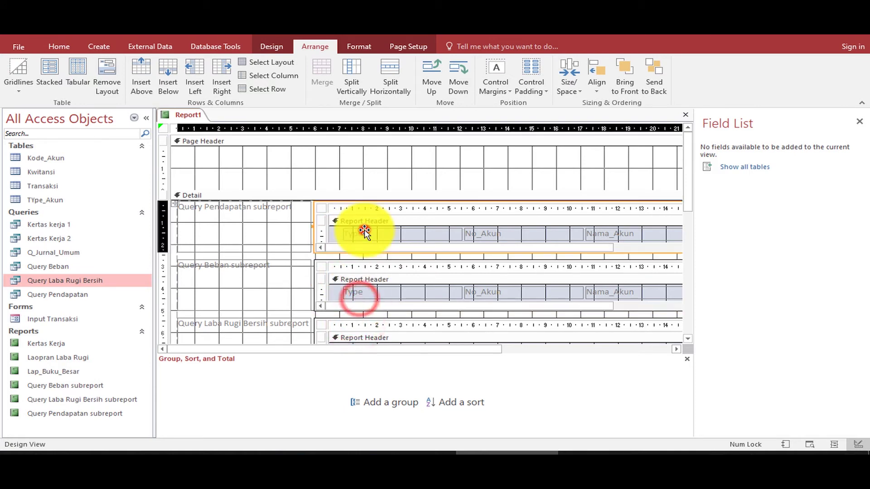
click(144, 87)
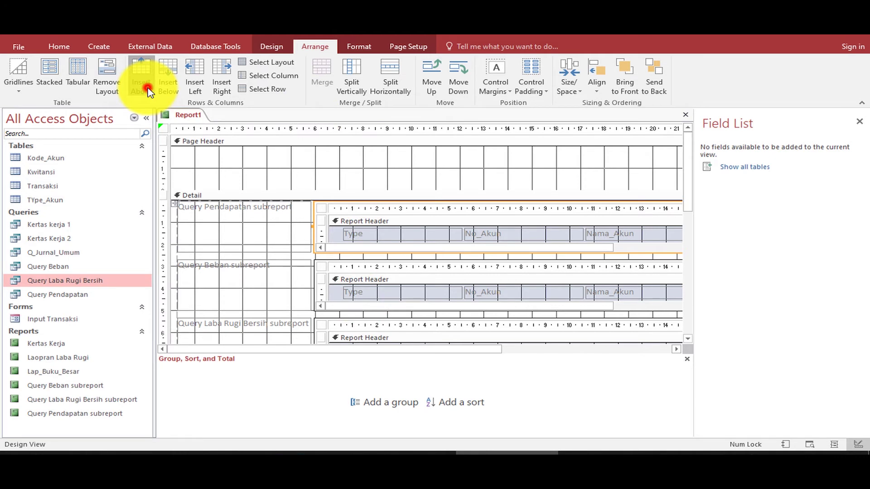
click(350, 291)
click(142, 84)
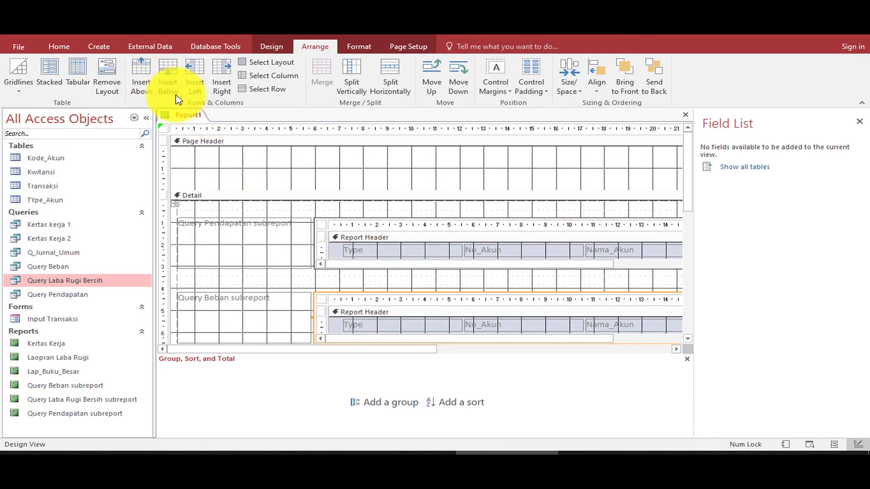
click(175, 94)
Step: Delete the label beside the Query Pendapatan subreport
drag(691, 178, 693, 230)
click(258, 178)
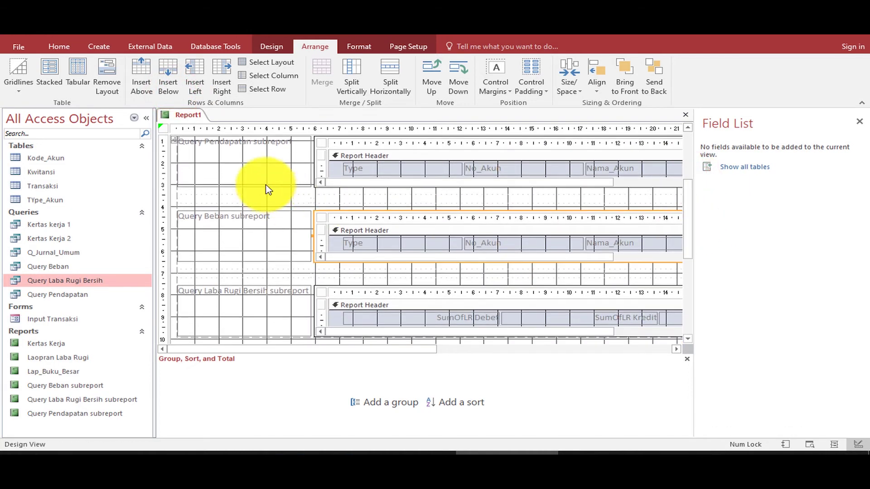
drag(689, 244, 682, 194)
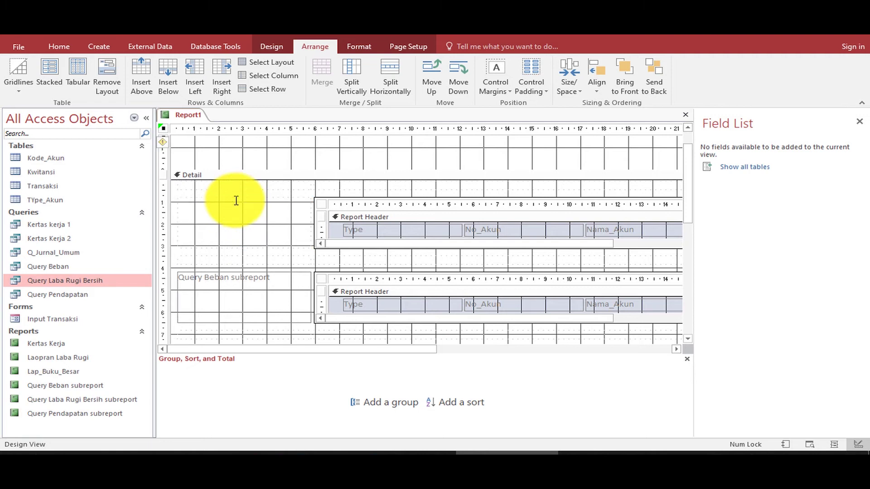
Step: Place the Query Pendapatan subreport label in the empty layout row directly above its subreport
click(236, 200)
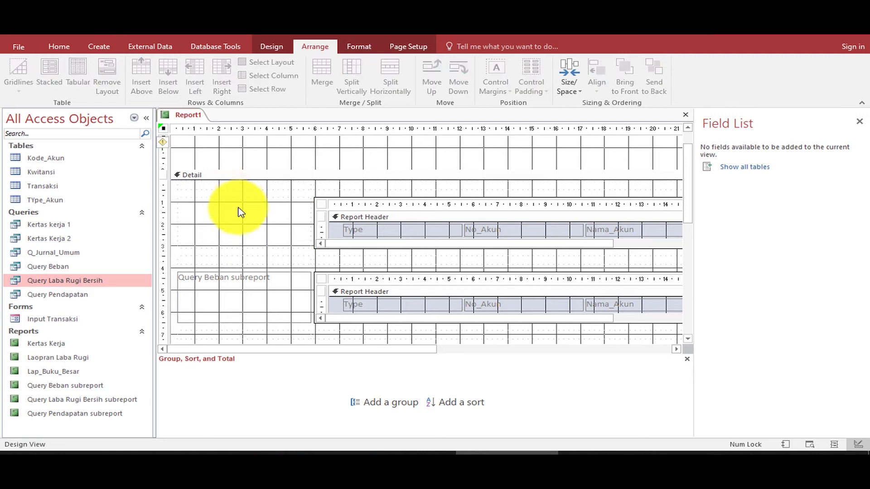
click(343, 189)
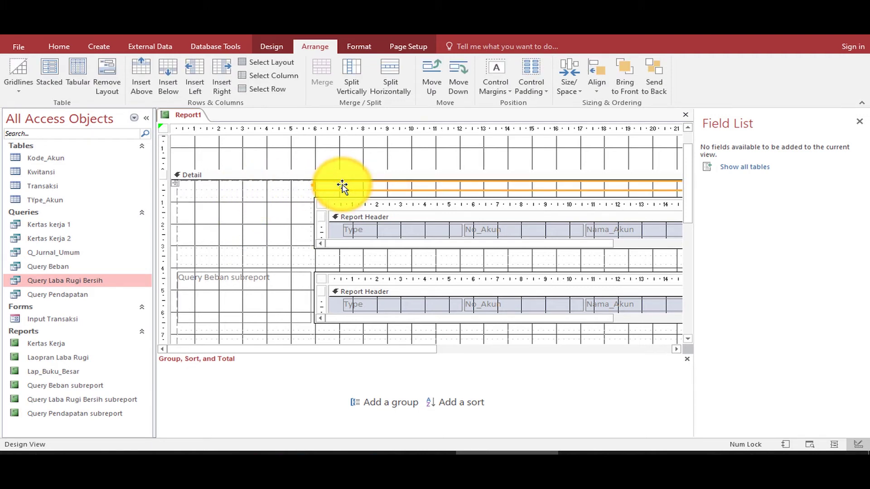
click(342, 188)
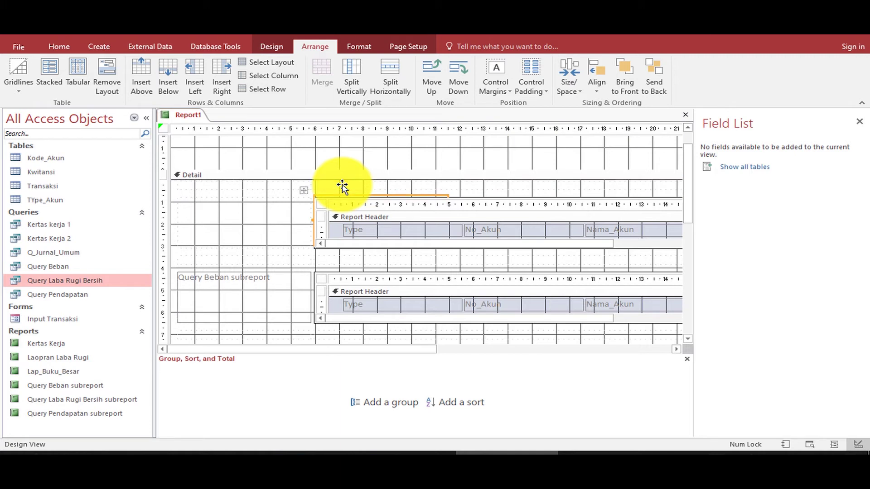
click(306, 187)
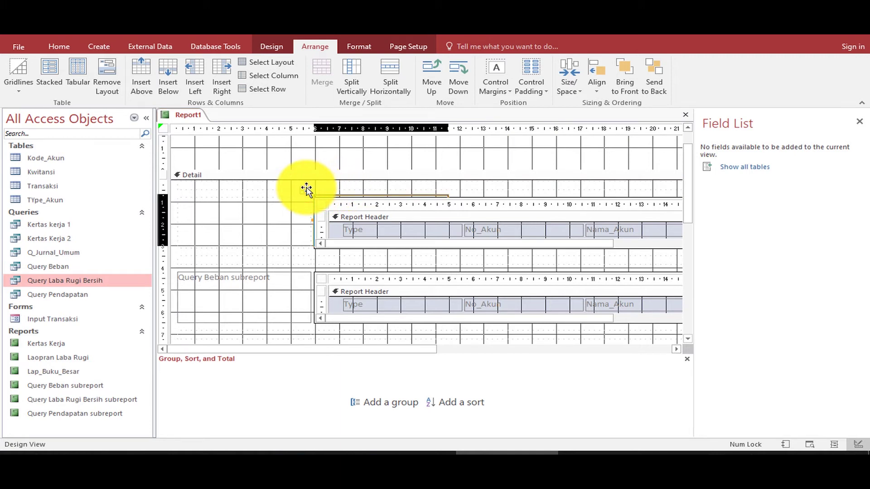
drag(306, 188, 318, 187)
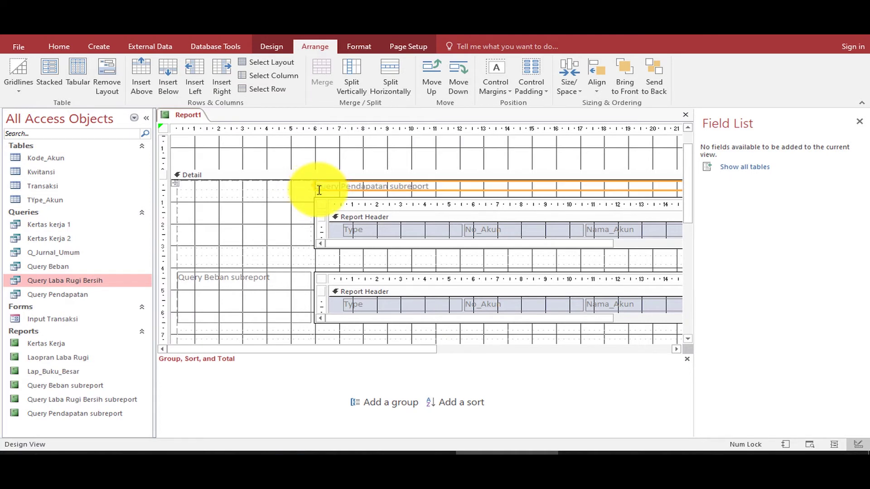
Step: Move the Query Beban subreport label into the empty layout row directly above its subreport
click(282, 282)
key(Delete)
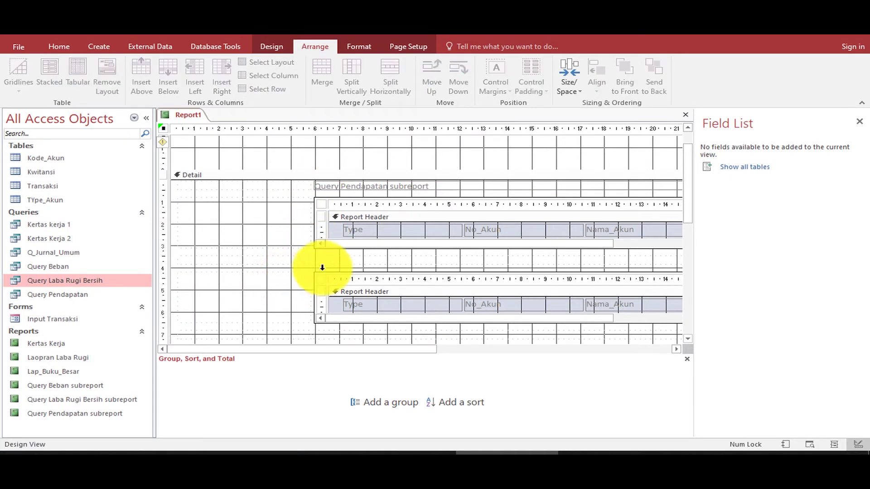
mouse_move(331, 266)
mouse_down()
mouse_move(304, 268)
mouse_move(316, 262)
mouse_up()
Step: Move the Query Laba Rugi Bersih subreport label into the empty layout row directly above its subreport
scroll(365, 265, down, 3)
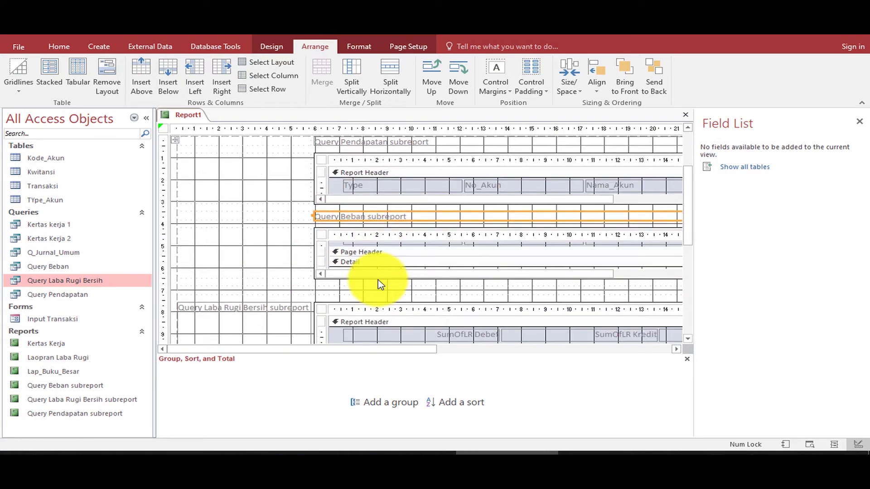
click(278, 309)
key(Delete)
click(324, 298)
key(Delete)
drag(300, 298, 322, 294)
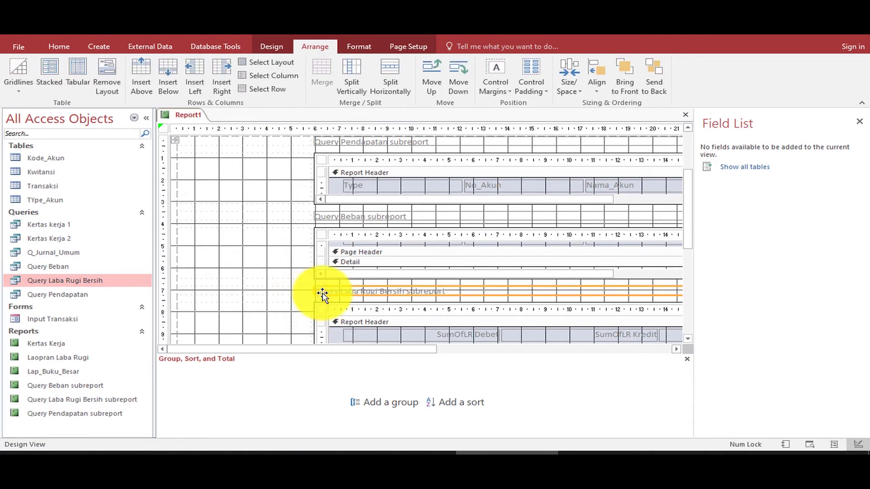
Step: Delete the empty layout column beside the three subreports and their labels
scroll(321, 293, up, 1)
click(269, 171)
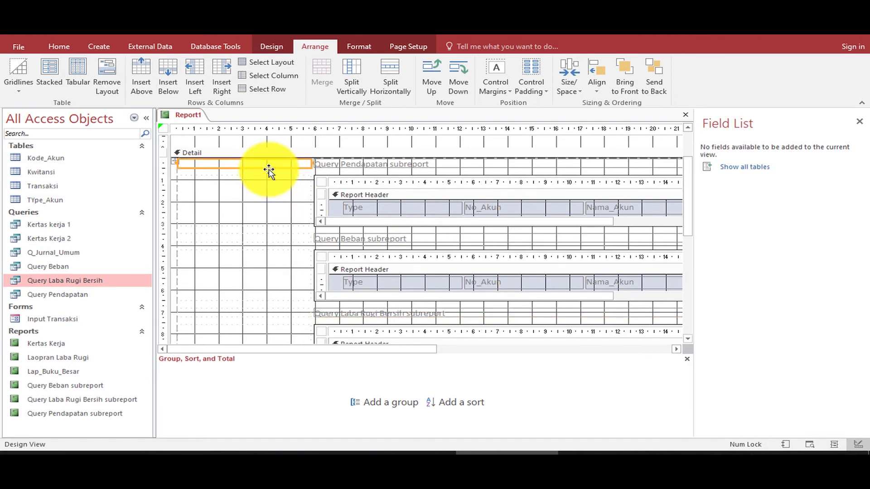
key(Delete)
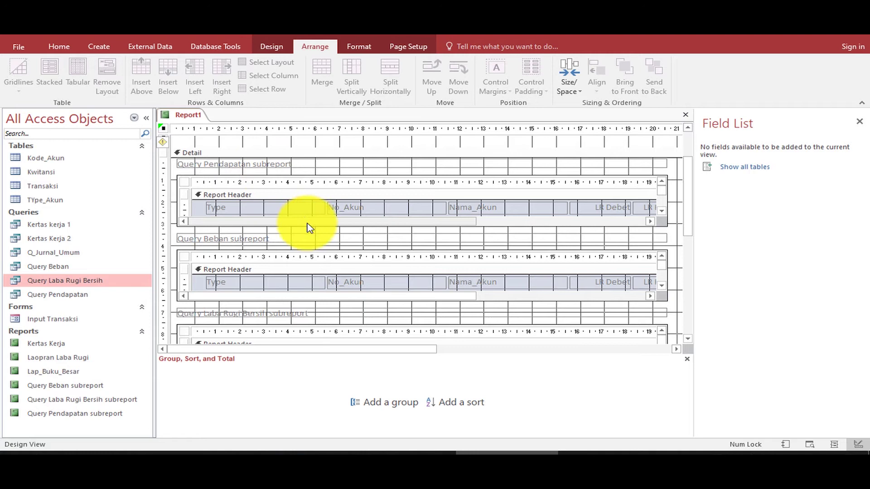
Step: Show the report in Report View and check all three subreports from beginning to end
scroll(363, 262, down, 1)
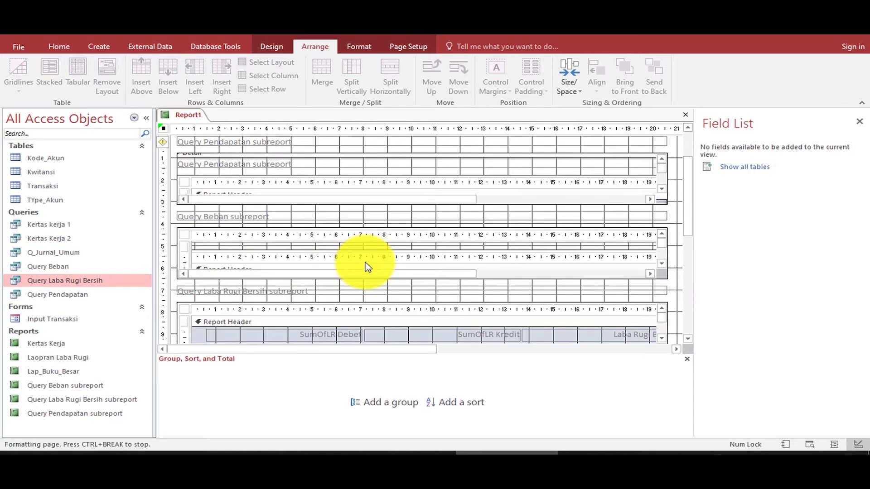
click(59, 47)
click(16, 67)
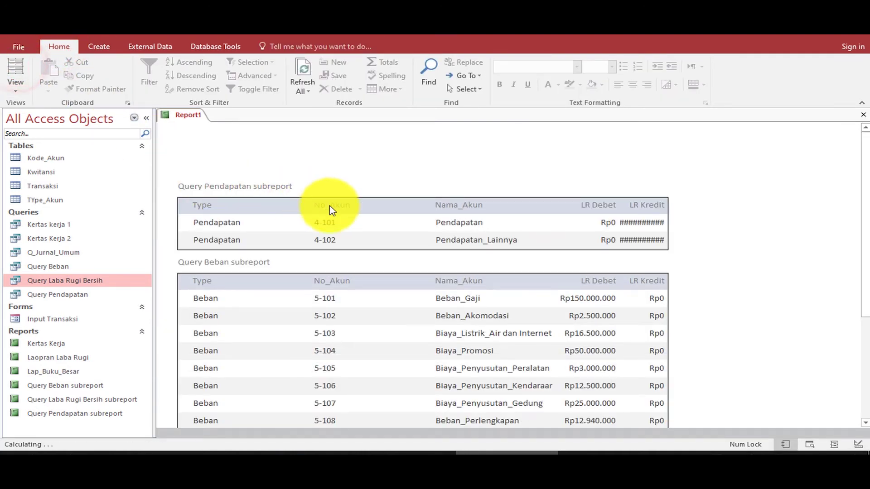
scroll(423, 228, down, 3)
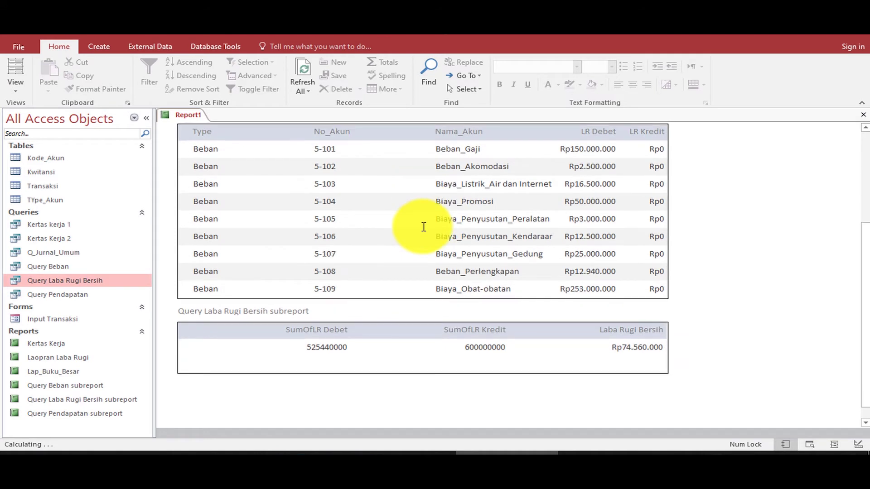
scroll(423, 226, up, 3)
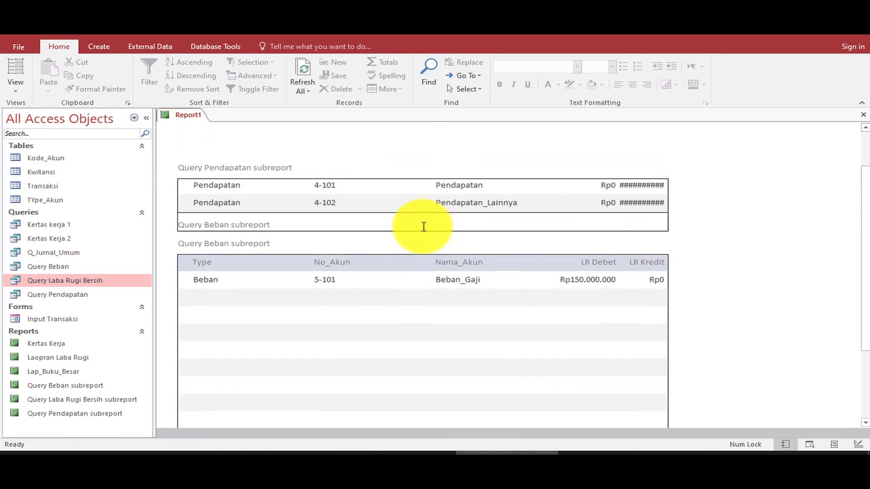
Step: Return to Design View and change the label above the Query Pendapatan subreport to PENDAPATAN USAHA
click(21, 91)
click(53, 185)
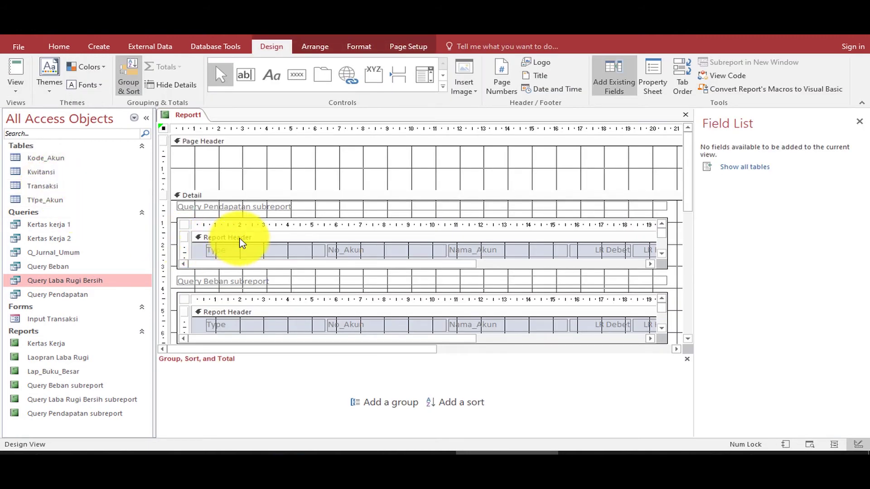
double_click(243, 207)
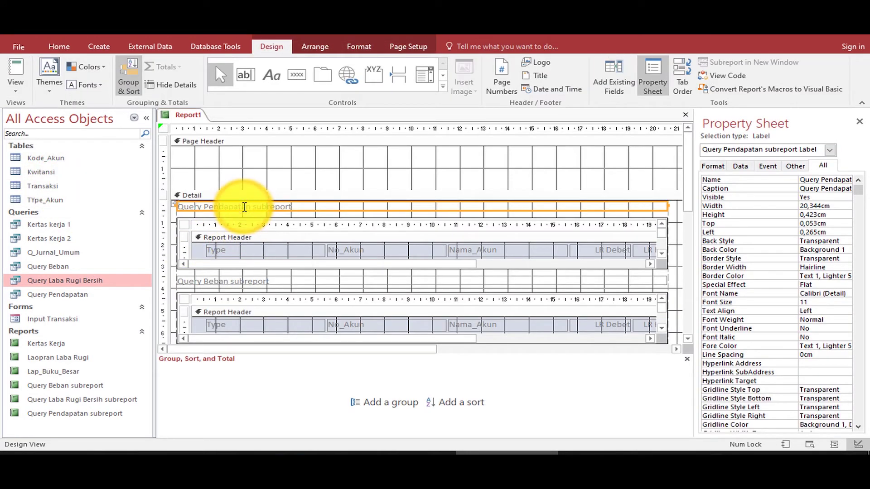
click(243, 206)
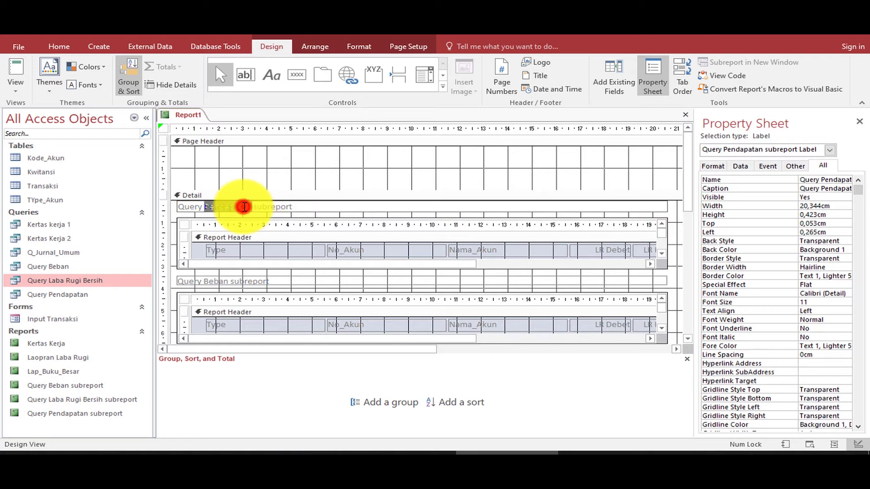
key(Caps_Lock)
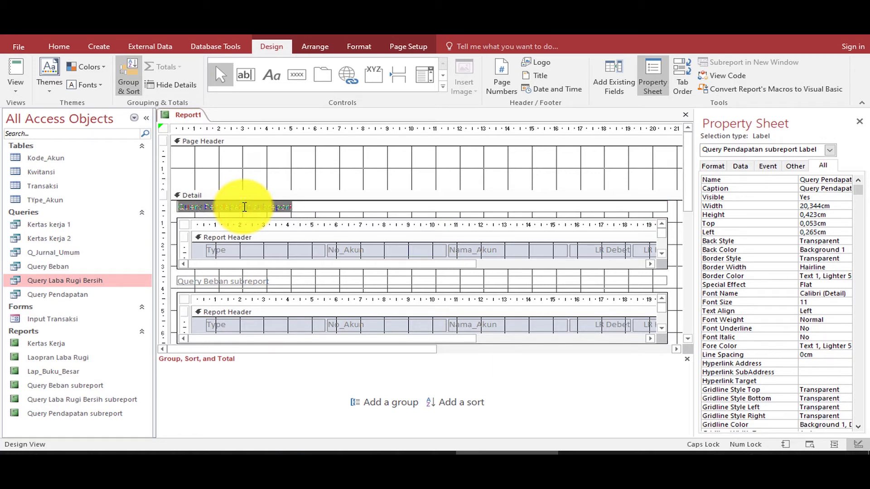
text(PENDAPATAN USAHA)
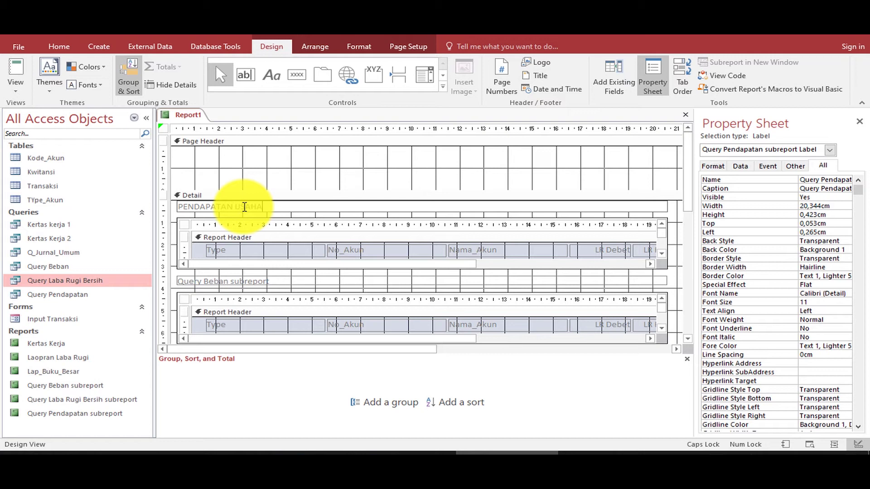
Step: Change the label above the Query Beban subreport to BEBAN / BIAYA USAHA
click(266, 282)
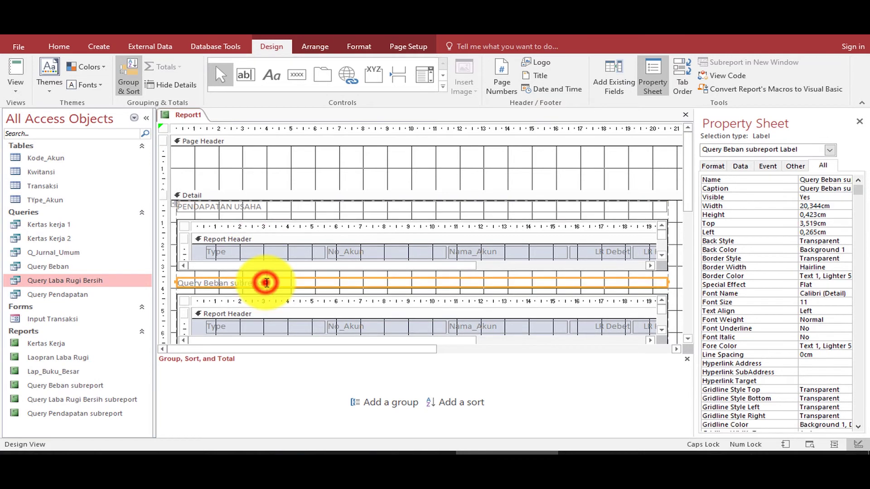
click(282, 282)
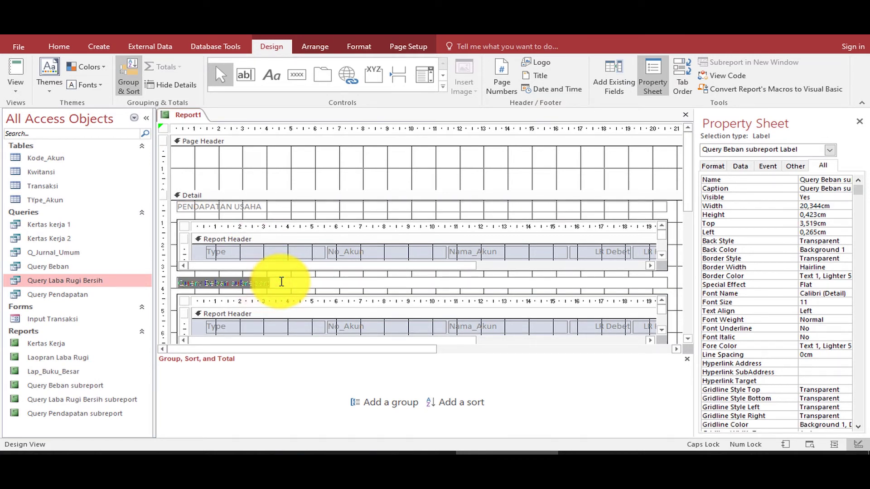
text(BEBAN / BIAYA USAHA)
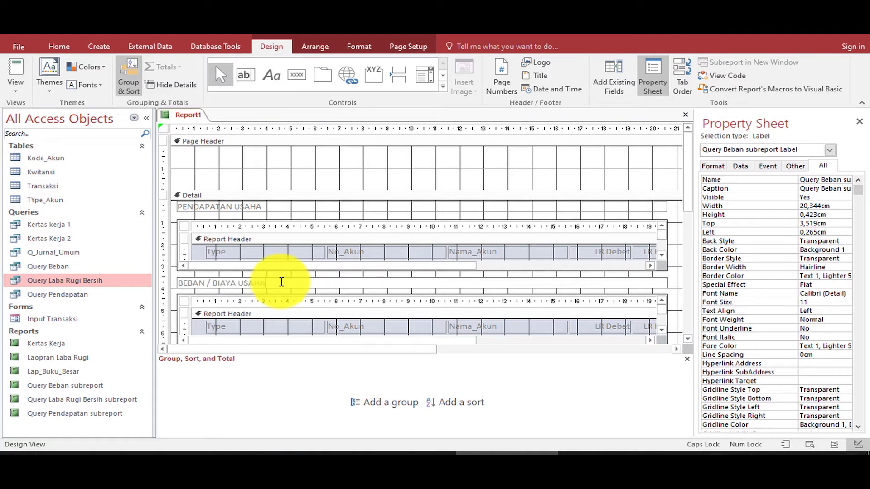
Step: Delete the label above the Query Laba Rugi Bersih subreport
drag(685, 160, 683, 237)
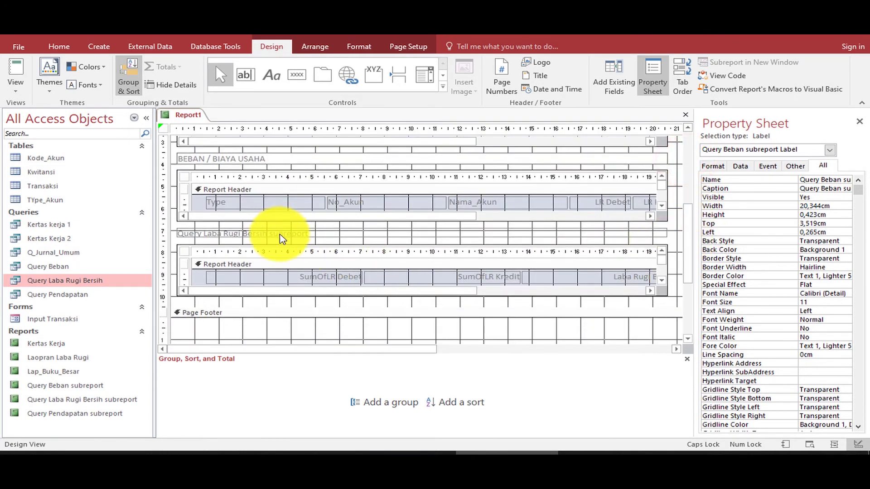
click(279, 235)
key(Delete)
Step: Set the height of the Query Laba Rugi Bersih subreport to 1 cm
click(281, 242)
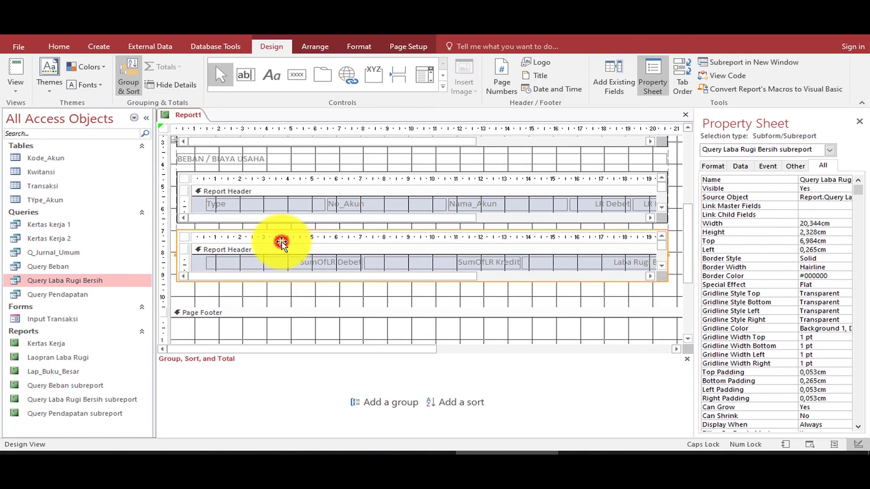
click(830, 231)
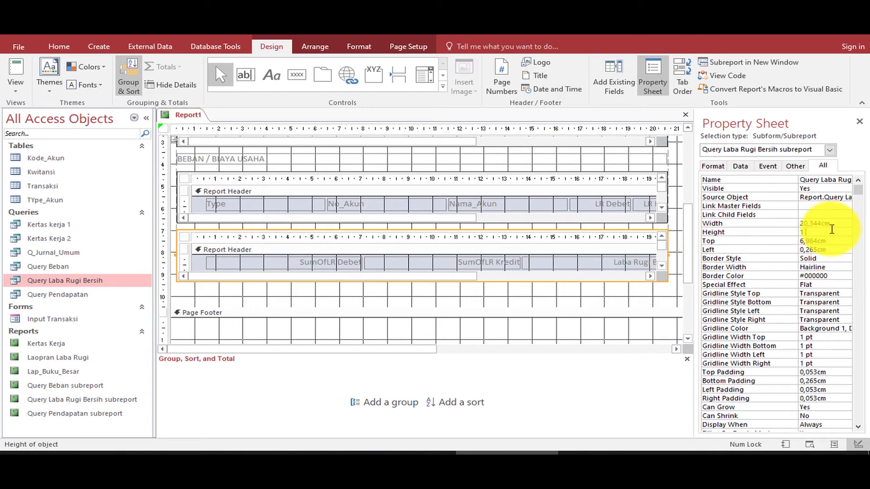
key(Return)
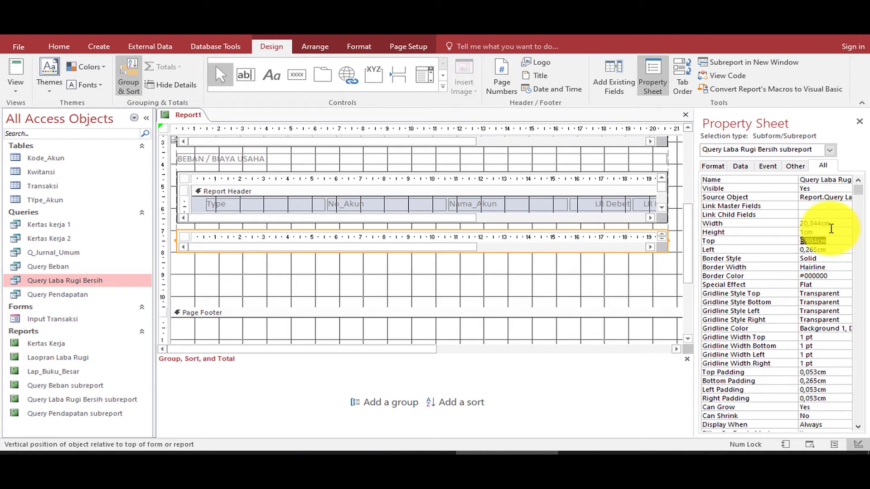
Step: Save the report under the name Laporan Laba Rugi and close it
key(ctrl+s)
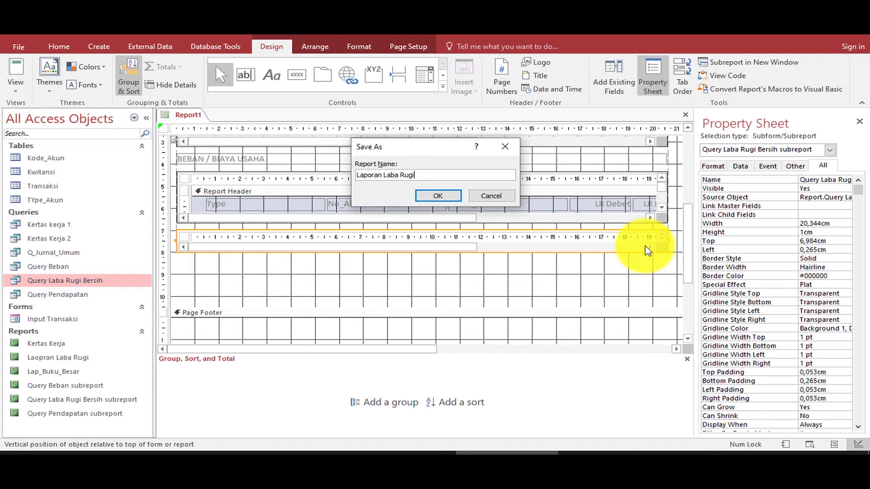
click(444, 196)
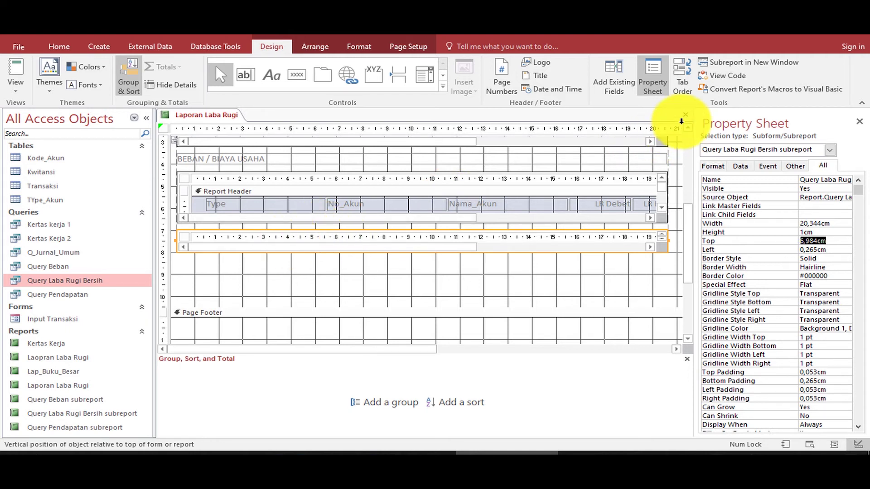
click(686, 115)
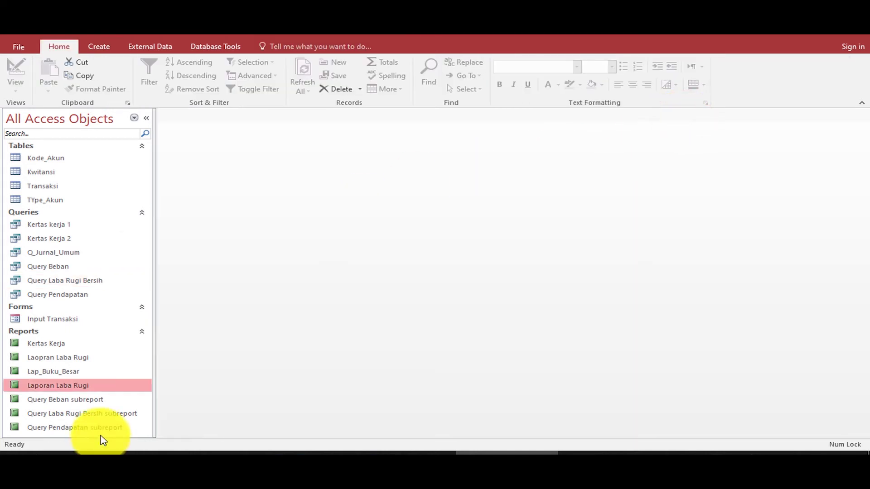
Step: Open the Query Pendapatan subreport in Design View
click(98, 428)
right_click(98, 433)
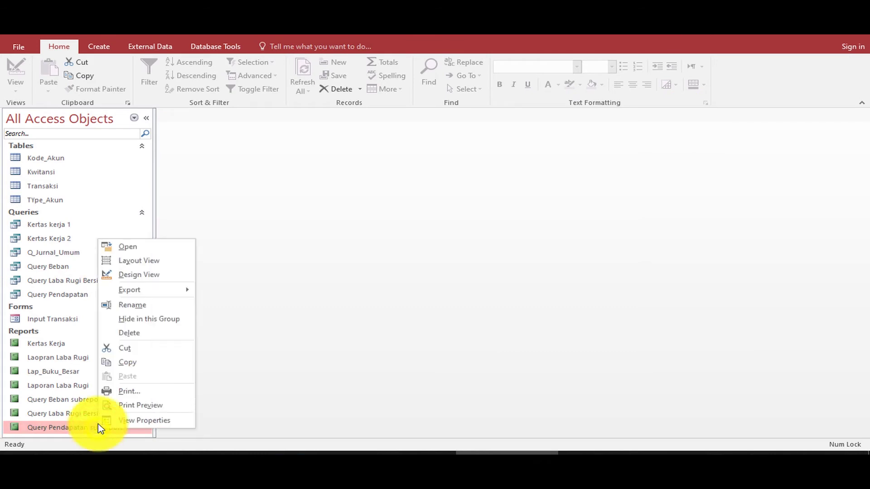
click(117, 277)
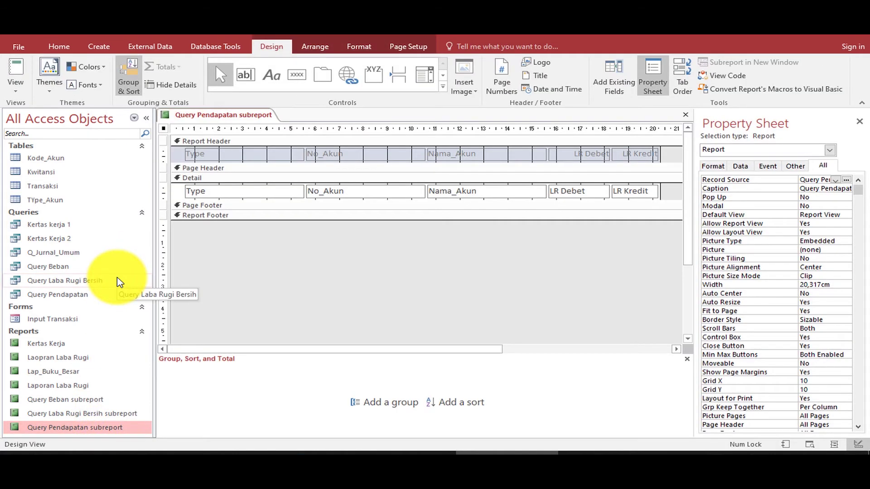
Step: Arrange all header labels and detail fields of the Query Pendapatan subreport in a Tabular layout and remove their control padding
drag(178, 158, 633, 193)
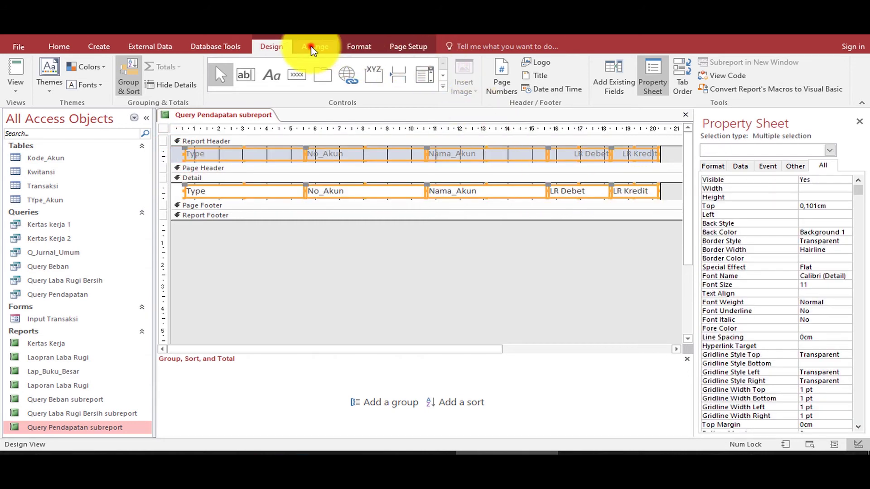
click(315, 46)
click(86, 73)
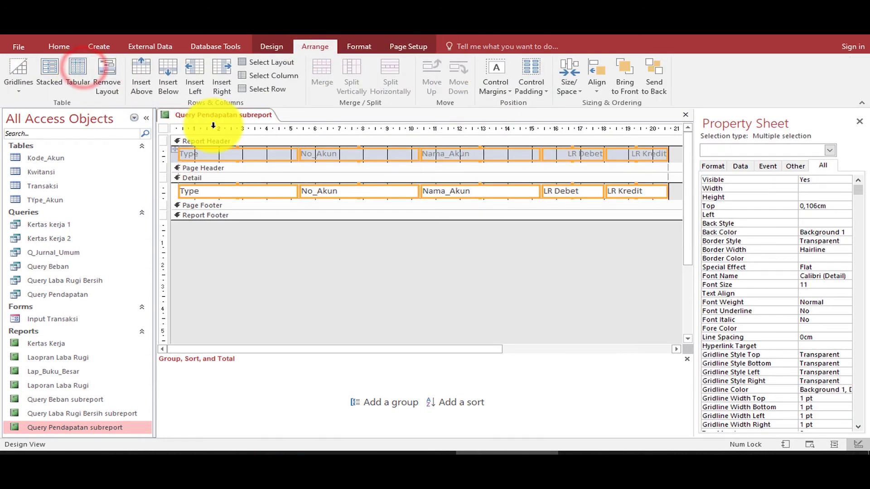
click(542, 93)
click(529, 132)
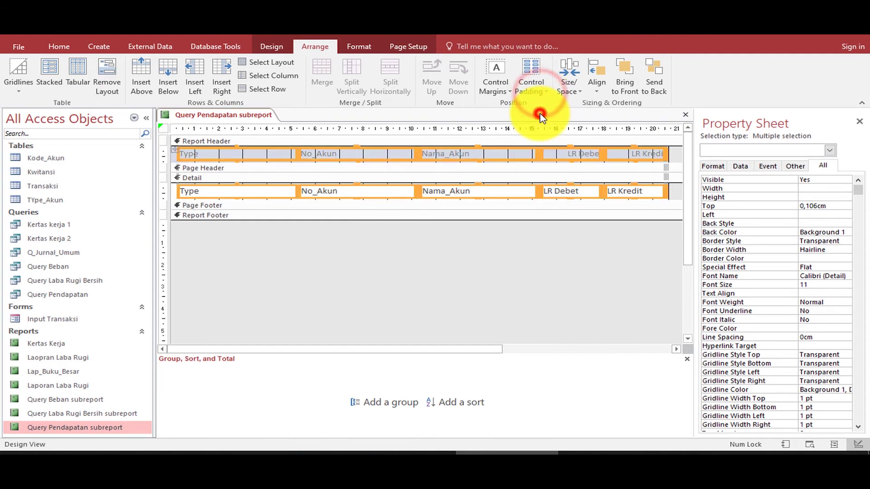
click(220, 235)
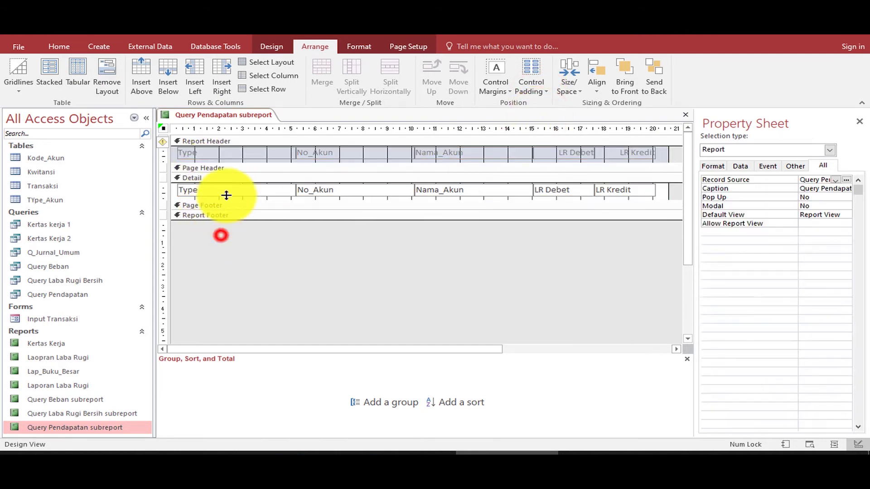
Step: Delete the Type header label together with its Type field in the Detail section
click(230, 158)
shift+click(228, 190)
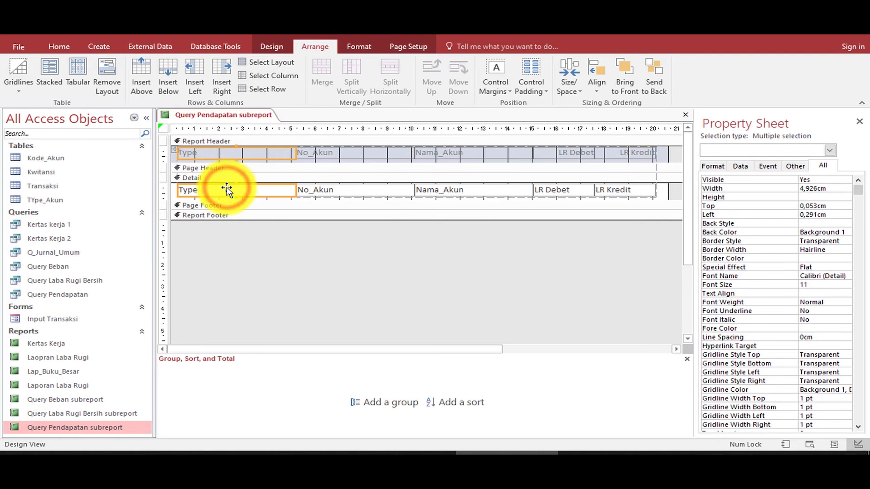
key(Delete)
Step: Sort the subreport by No_Akun and show grand totals as sums for LR Debet and LR Kredit
click(463, 406)
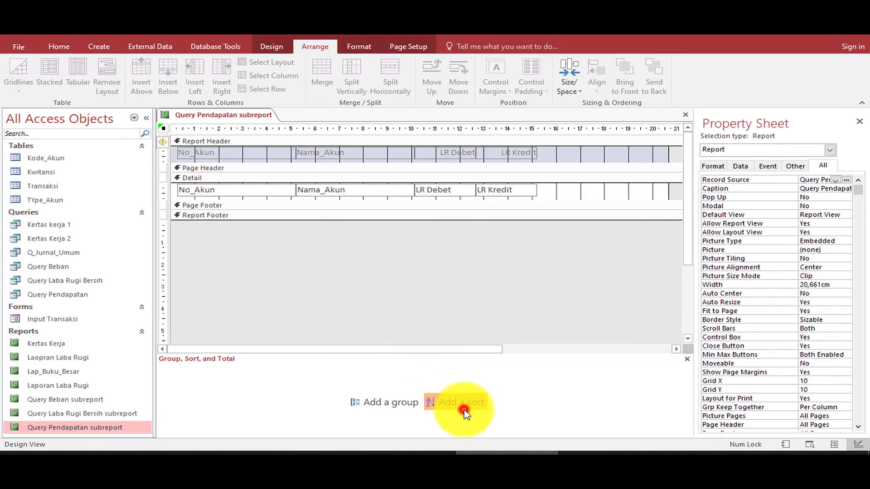
click(280, 345)
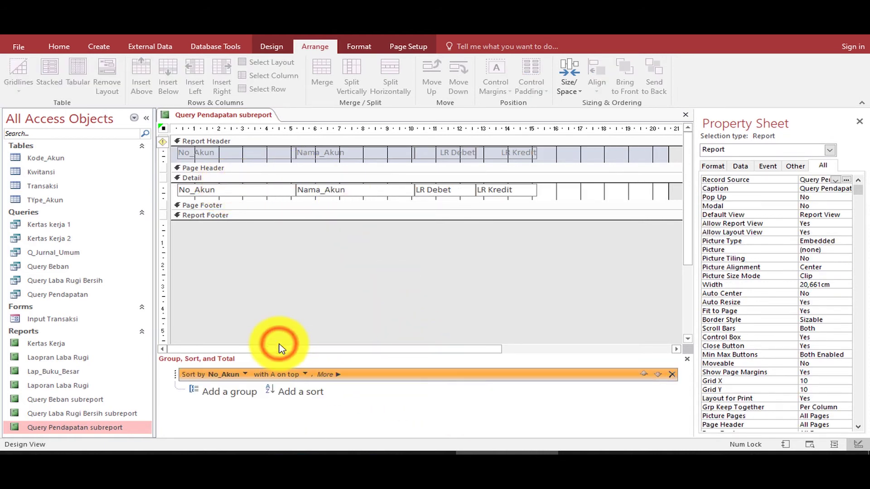
click(337, 374)
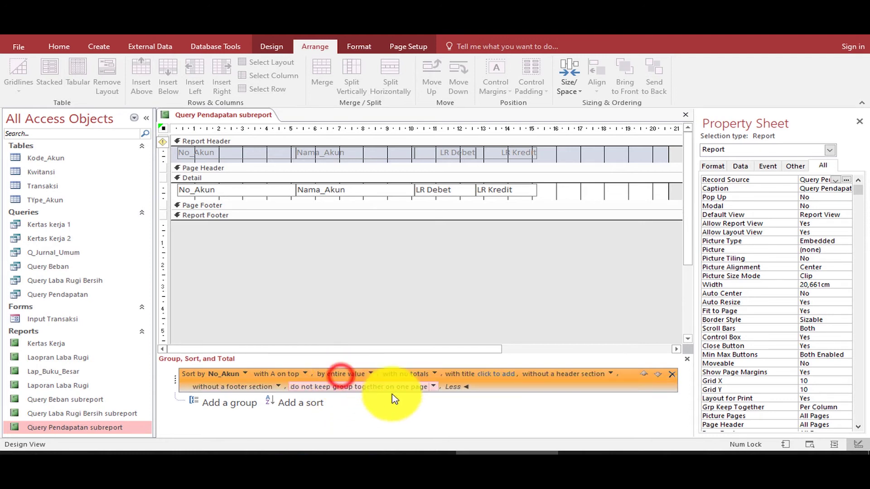
click(435, 374)
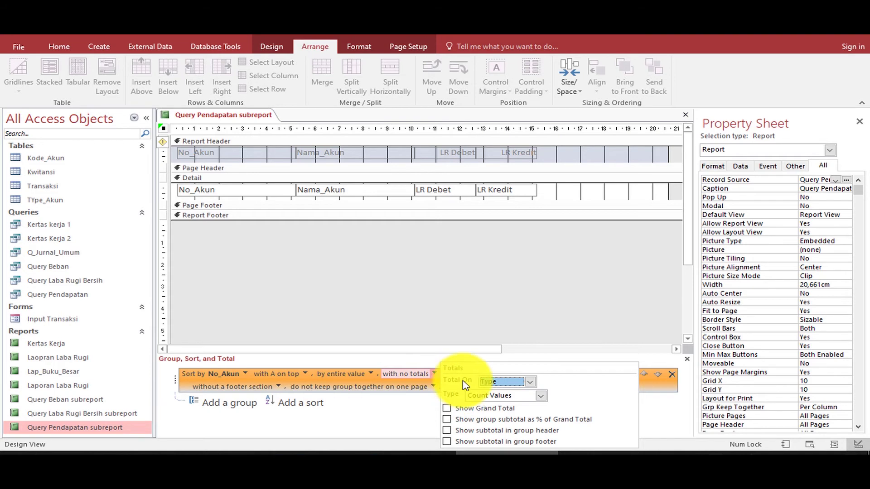
click(530, 381)
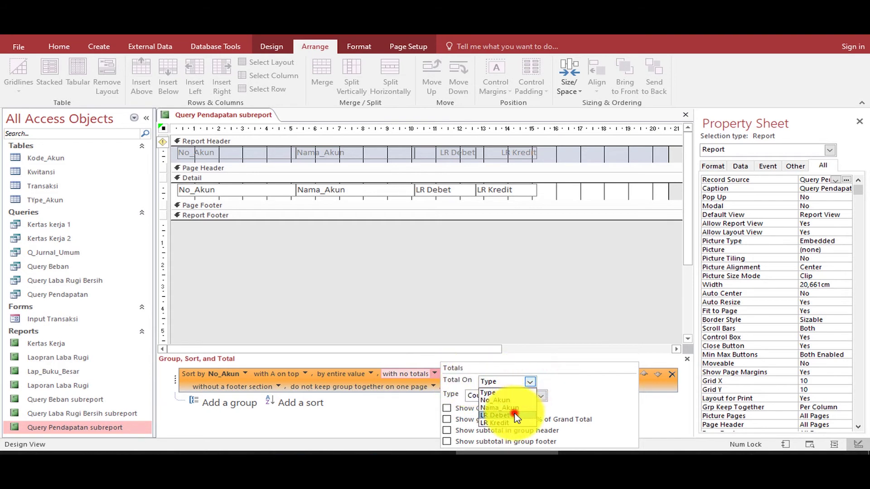
click(499, 415)
click(447, 408)
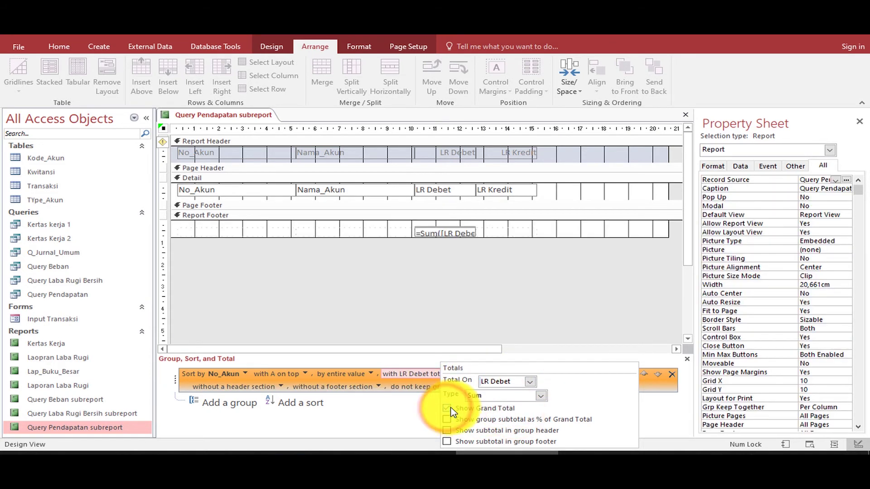
click(530, 382)
click(508, 423)
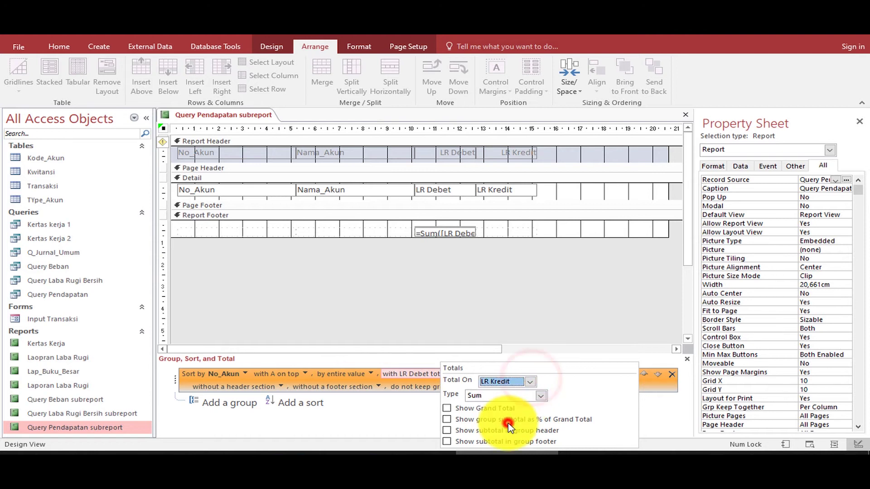
click(447, 409)
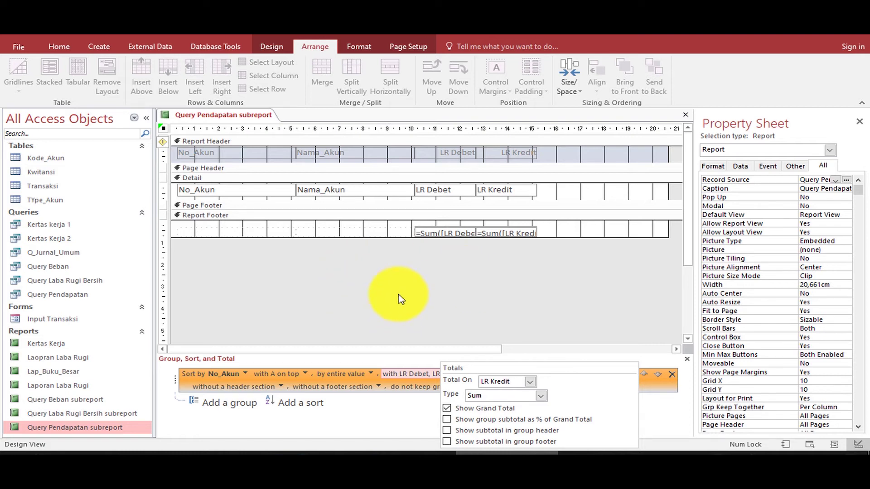
Step: Insert layout rows below the totals in the report footer and move the LR Debet sum one row down
click(347, 233)
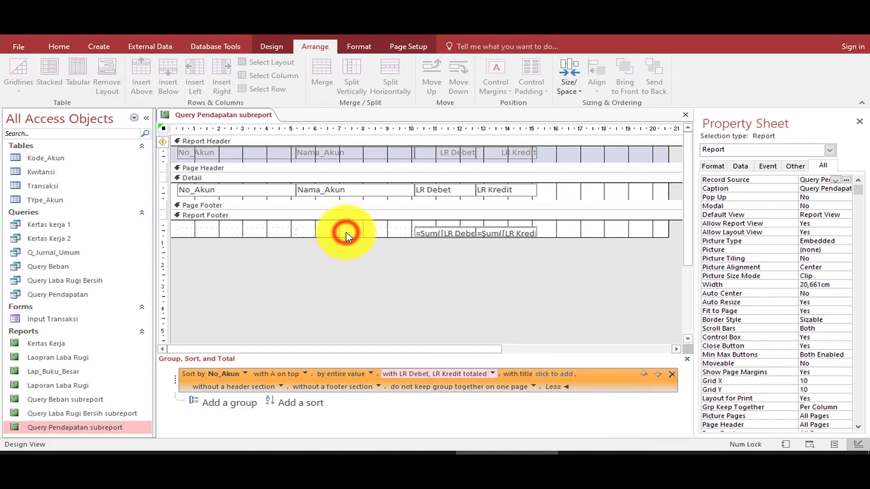
click(165, 92)
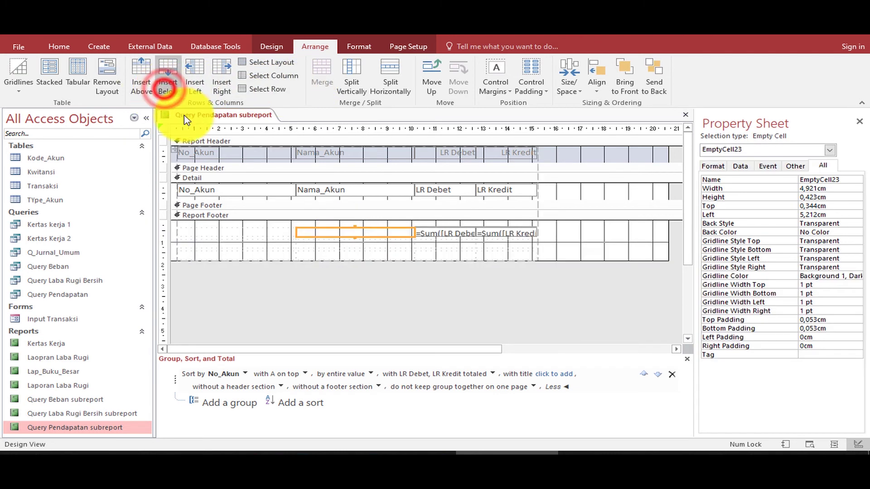
drag(459, 235, 455, 246)
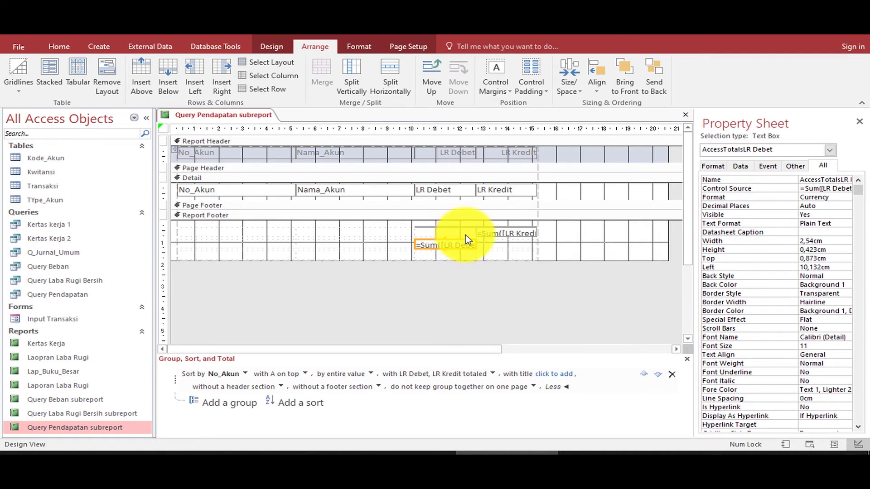
Step: Make the LR Debet and LR Kredit sum boxes in the report footer taller, with LR Kredit about 0.66 cm high
click(446, 246)
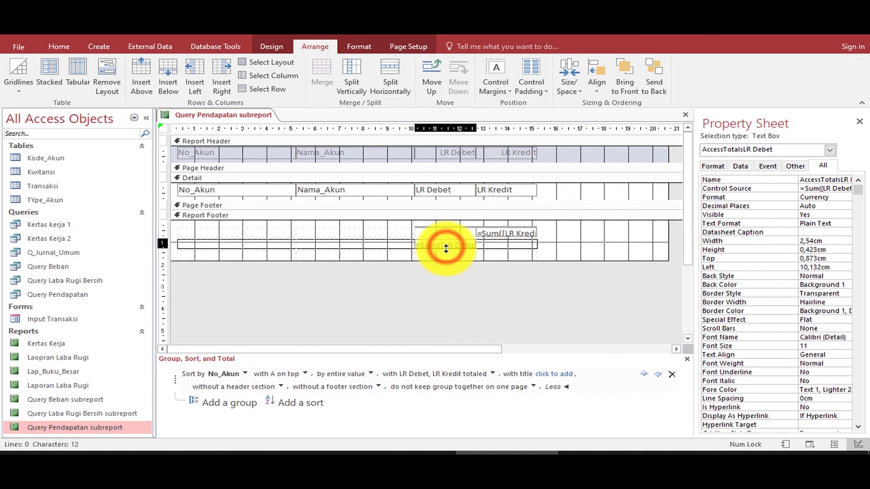
drag(447, 253, 447, 257)
shift+click(509, 235)
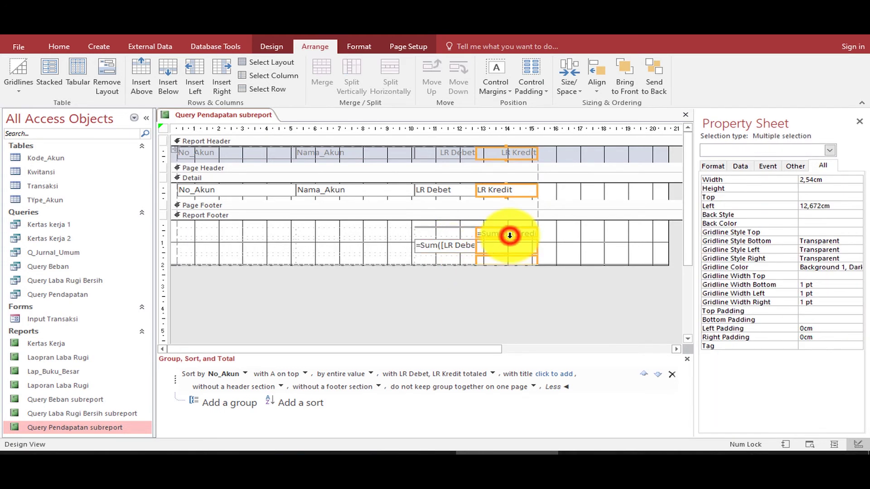
click(551, 235)
click(512, 236)
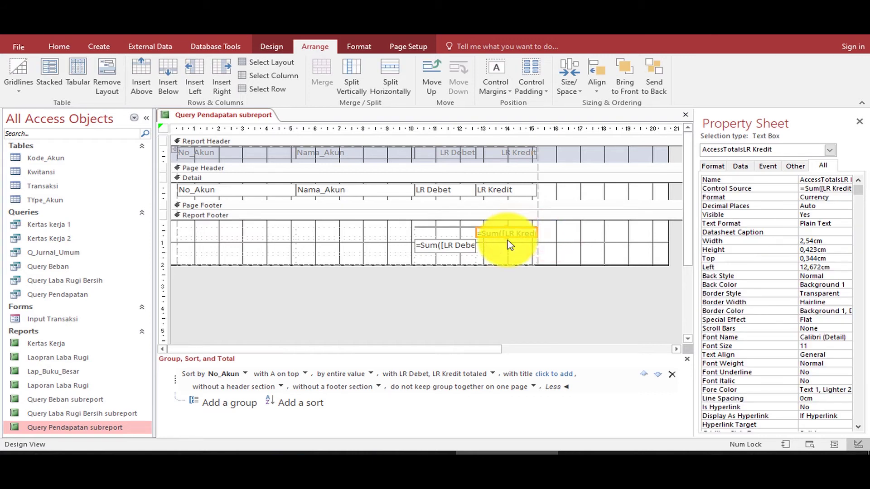
drag(507, 234, 507, 240)
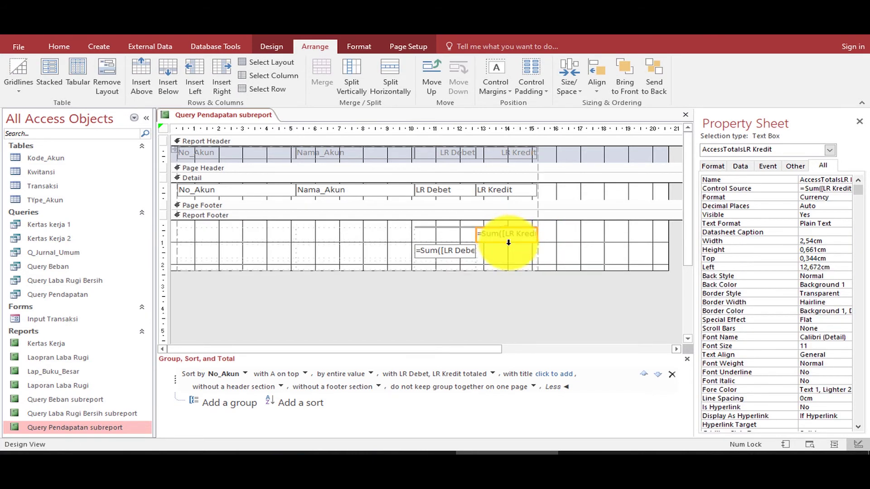
click(580, 236)
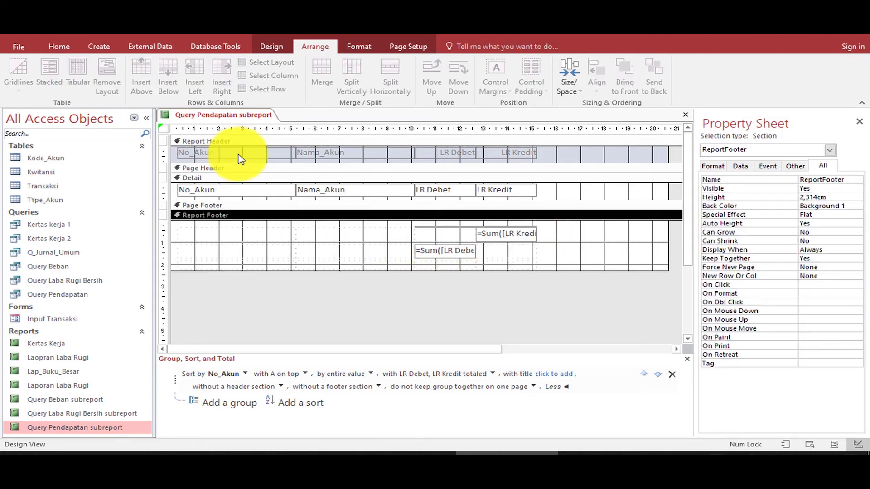
Step: Add a text box to the report footer row below the LR Debet sum and extend the footer to about 2.9 cm high
click(272, 47)
click(253, 80)
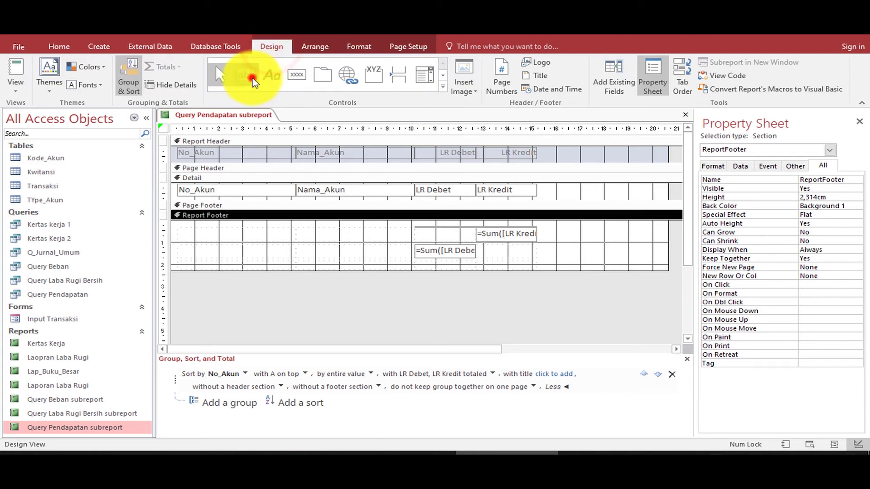
click(318, 243)
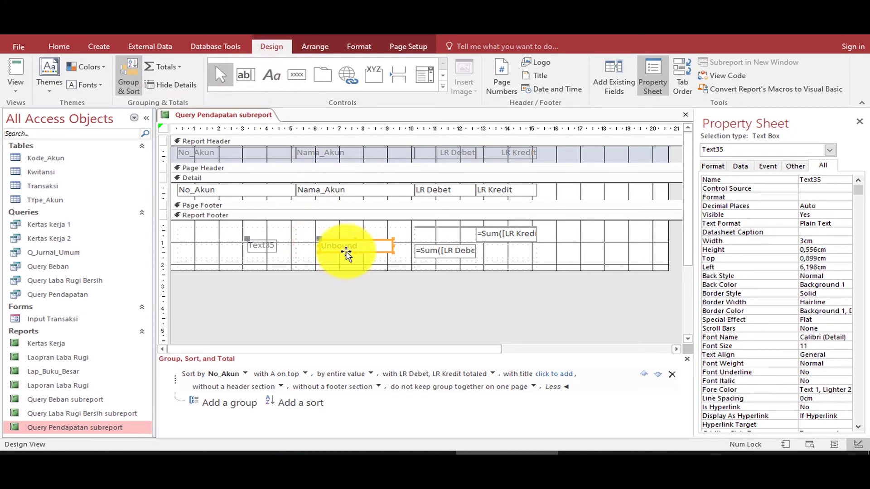
click(346, 253)
drag(347, 253, 427, 272)
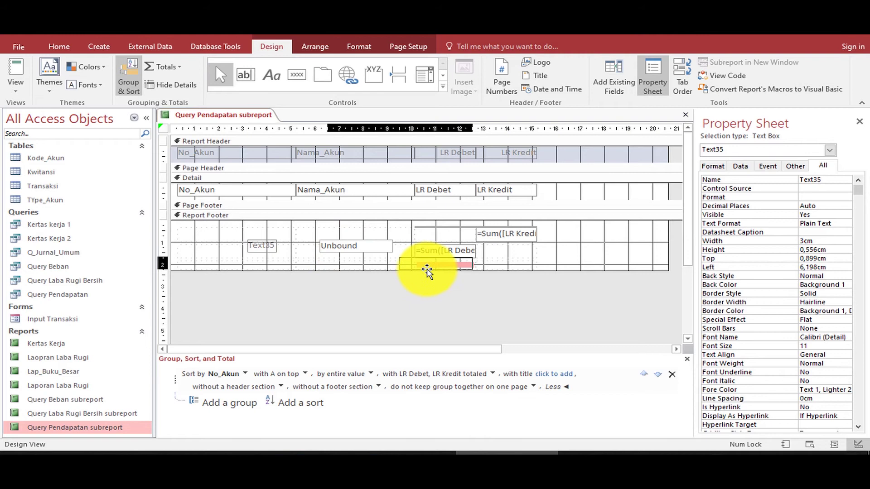
drag(570, 271, 572, 285)
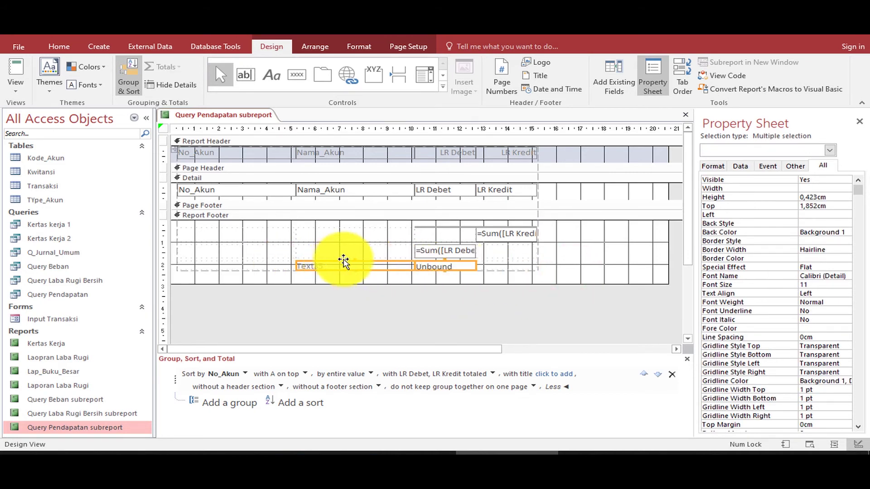
Step: Merge the new text box's label with the empty cell beside it and caption it PENDAPATAN BERSIH
click(341, 265)
click(270, 265)
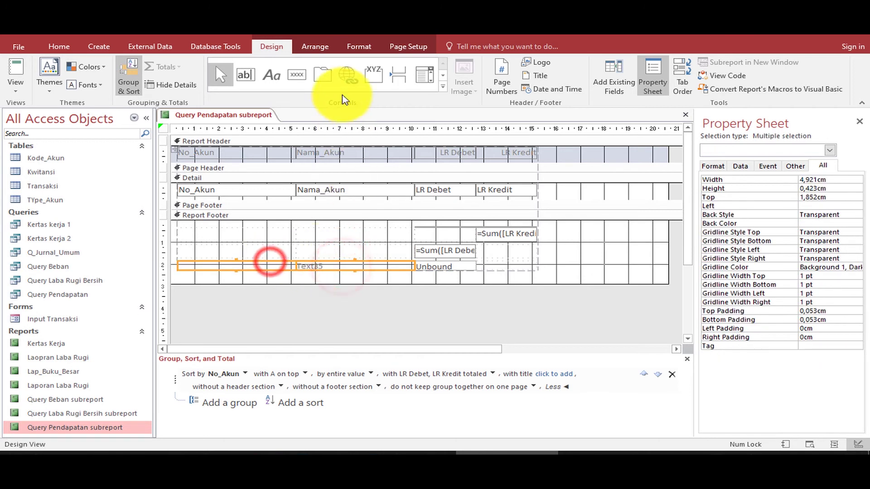
click(315, 46)
click(315, 75)
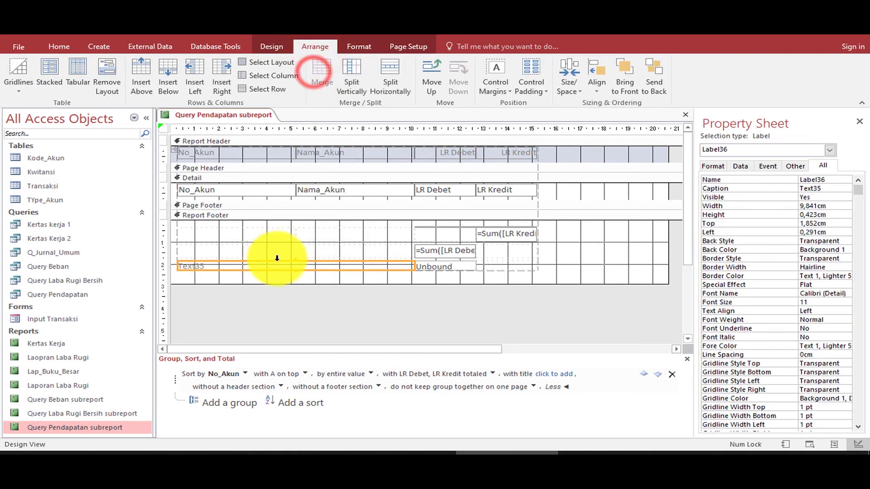
click(262, 268)
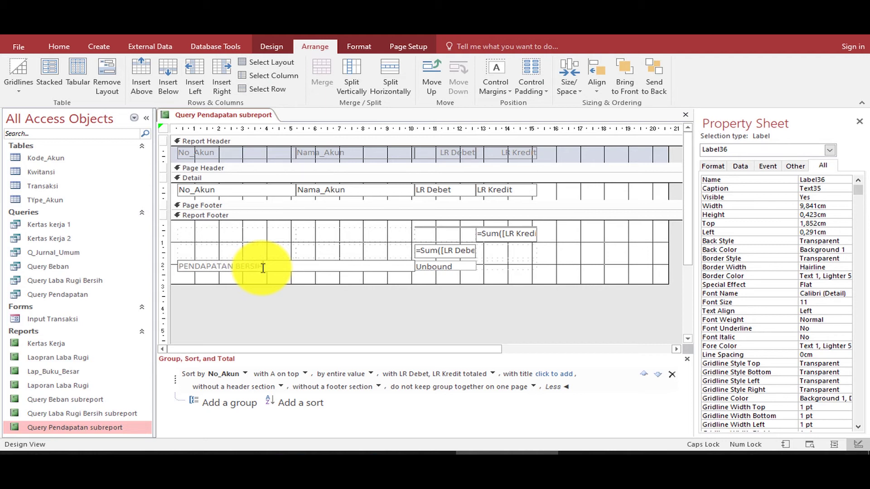
Step: Name the unbound text box beside the PENDAPATAN BERSIH label Laba Rugi Bersih
click(438, 267)
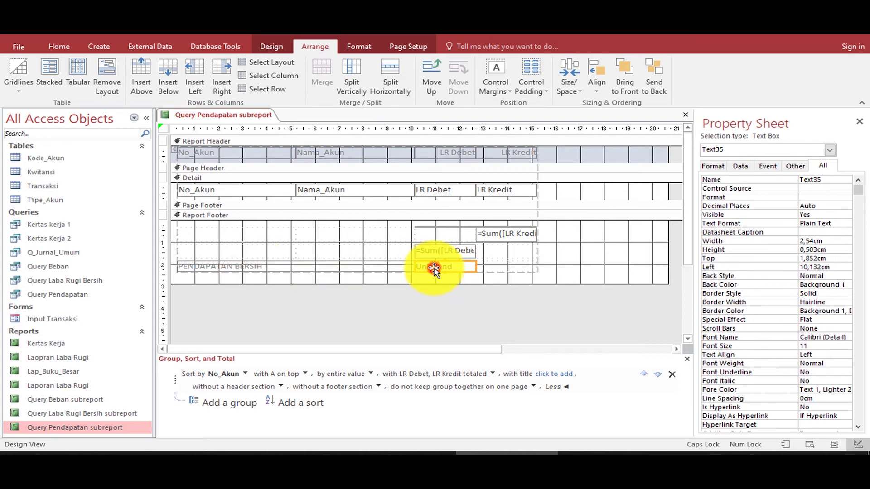
click(458, 267)
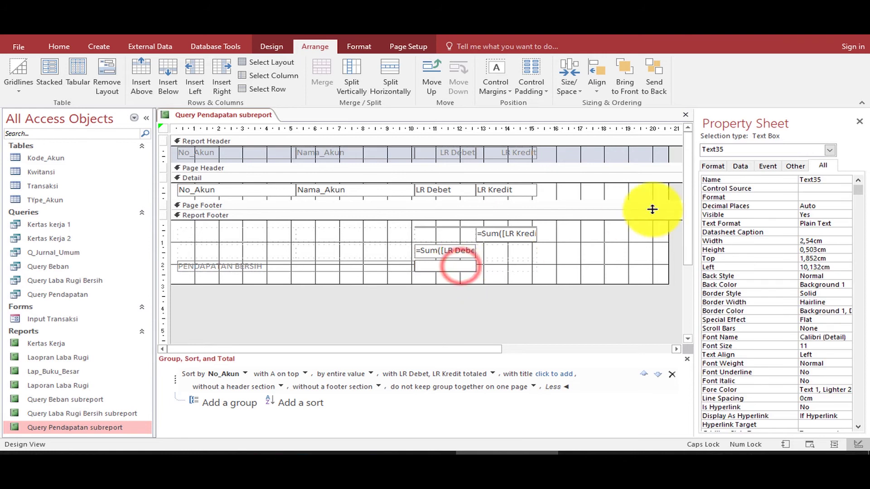
double_click(833, 177)
text(Lab)
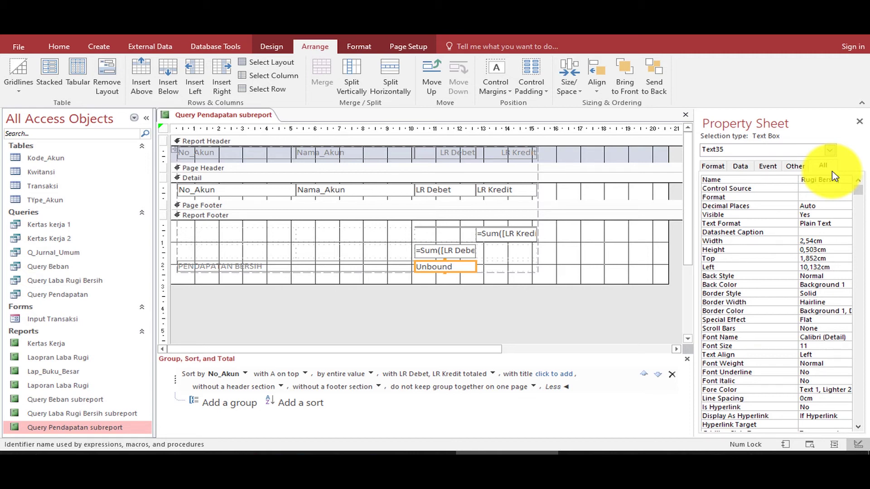
text(a Rugi Bersih)
Step: Make the Laba Rugi Bersih text box calculate Sum([LR Kredit]) less Sum([LR Debet]) and enlarge it to about 0.66 cm high
click(469, 265)
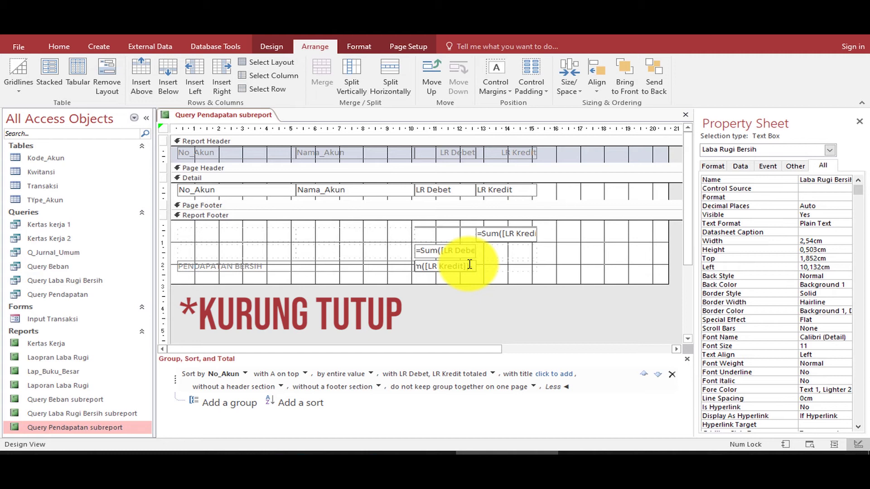
text(()
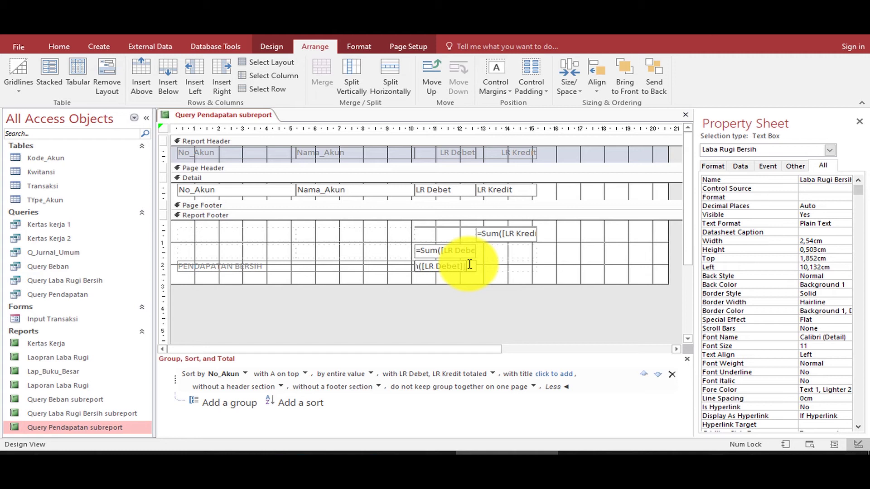
click(567, 268)
click(442, 267)
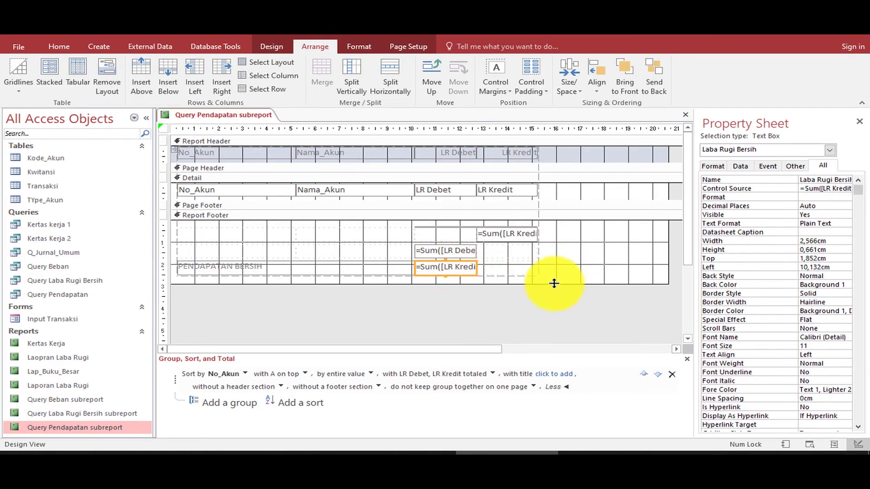
click(600, 268)
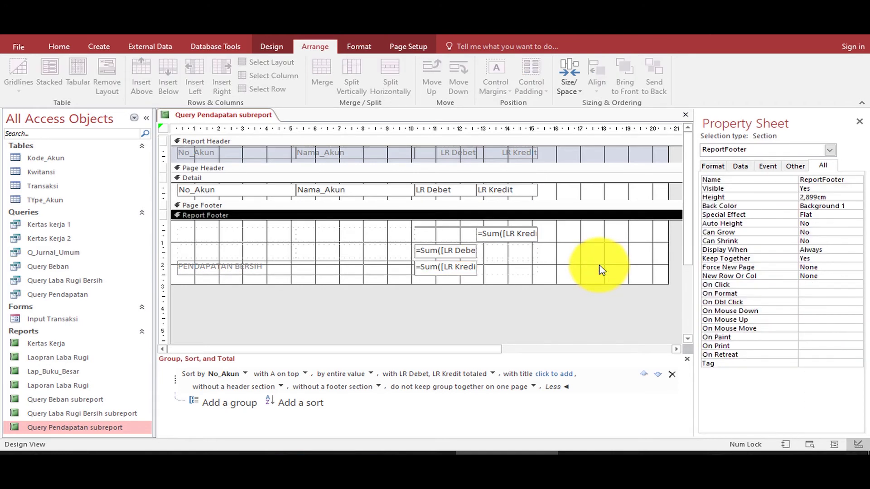
Step: Set the number format of the Laba Rugi Bersih text box to Currency
click(467, 268)
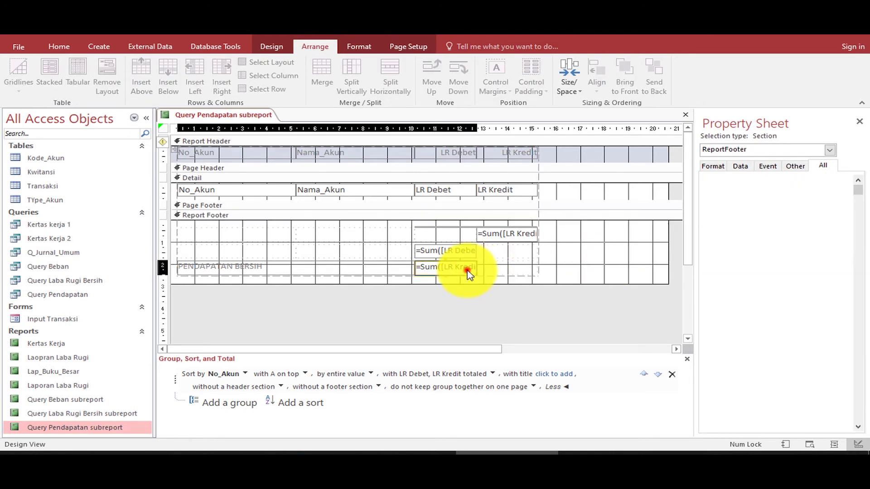
click(826, 197)
click(846, 197)
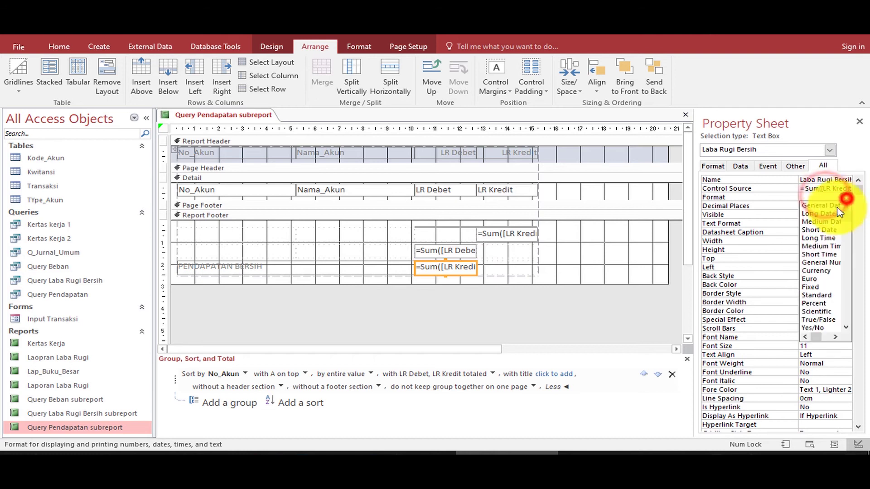
click(814, 270)
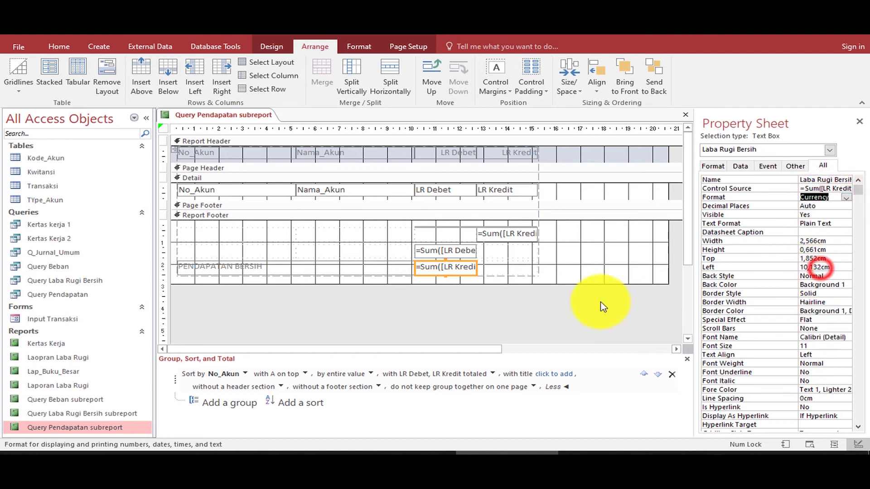
click(567, 229)
click(466, 266)
click(59, 46)
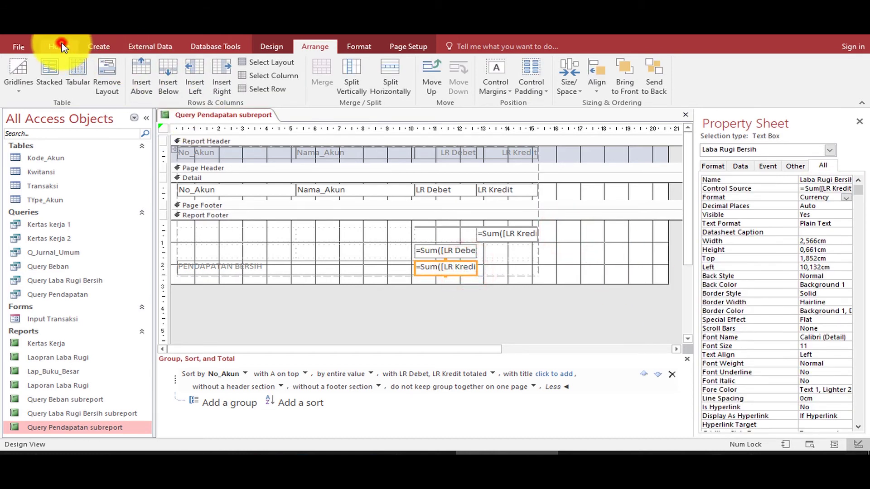
Step: Right-align the Laba Rugi Bersih text box in the report footer and make its text bold
click(646, 85)
click(499, 85)
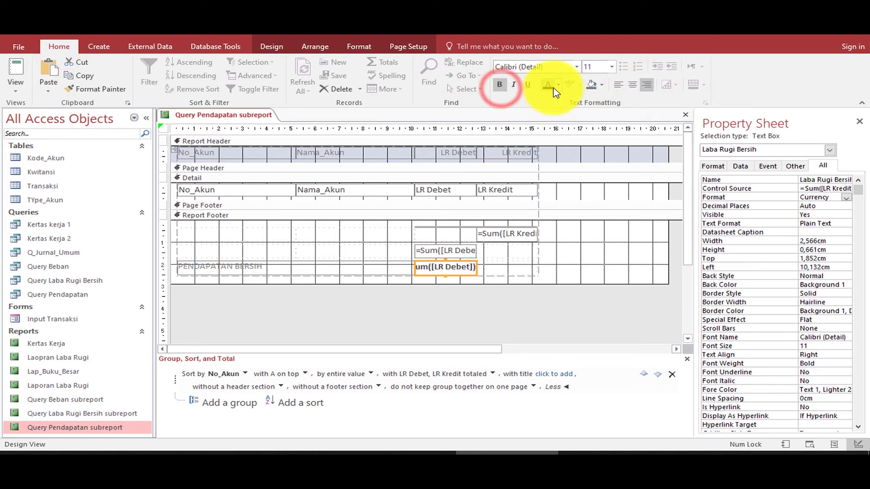
click(605, 249)
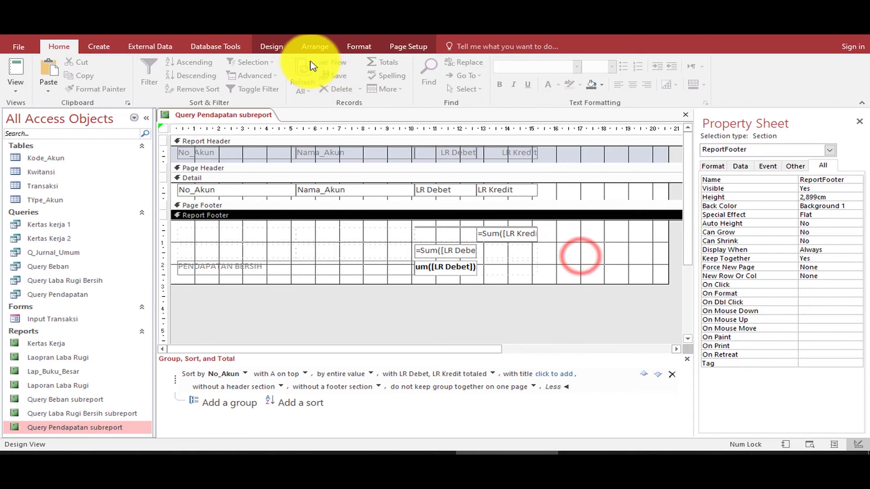
Step: Add a label captioned PENDAPATAN TOTAL and place it in the first cell of the footer's top row
click(281, 47)
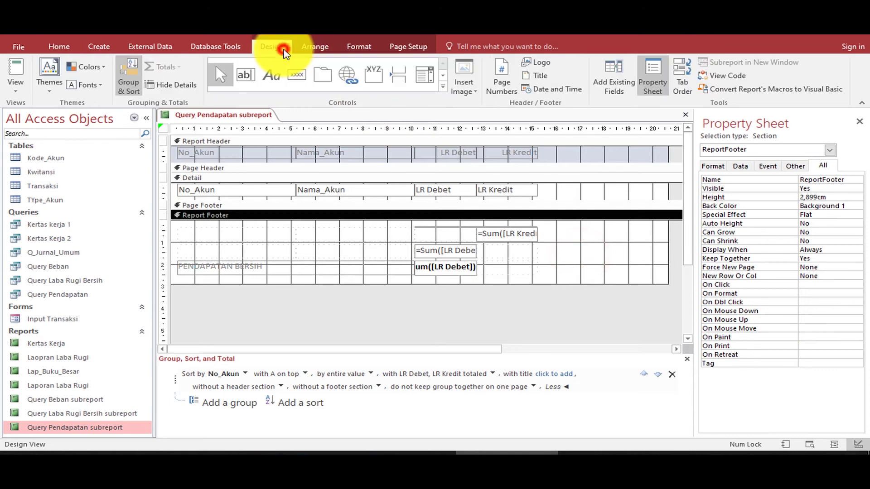
click(272, 74)
click(296, 239)
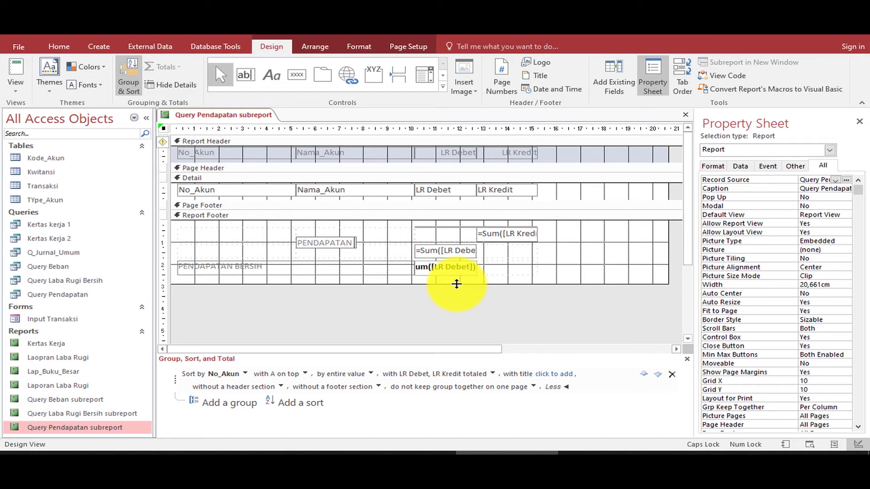
click(329, 245)
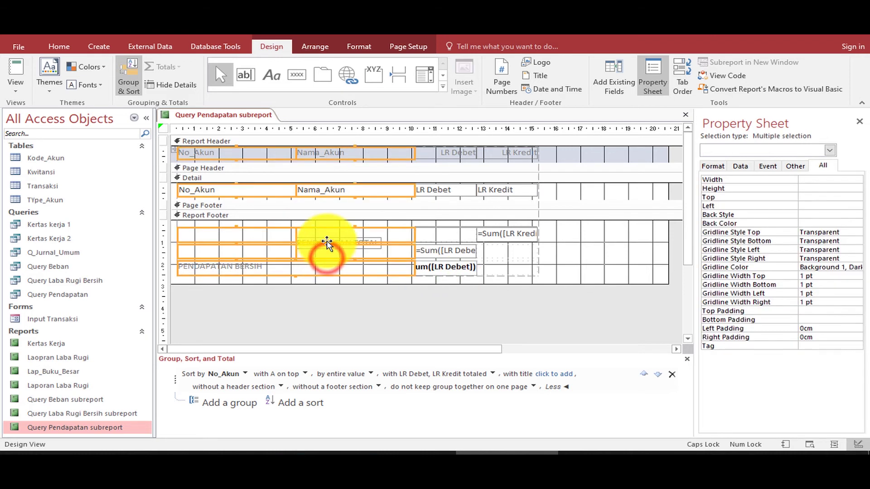
click(335, 305)
drag(333, 238, 282, 237)
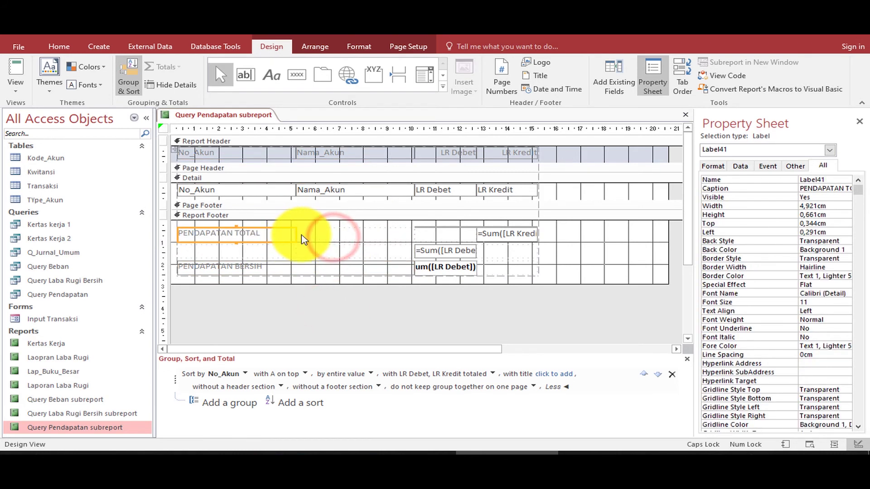
Step: Merge the PENDAPATAN TOTAL label with the empty cell beside it, and merge the first two empty cells in the row below
ctrl+click(331, 234)
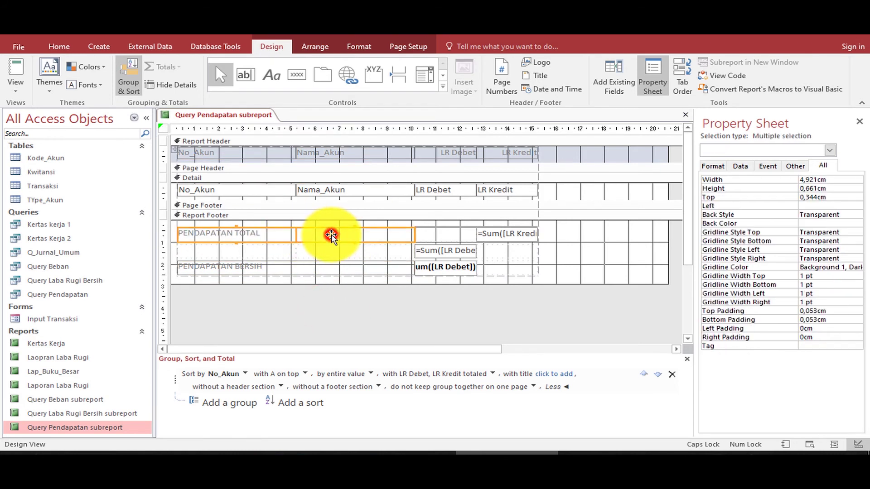
click(315, 46)
click(325, 85)
click(264, 252)
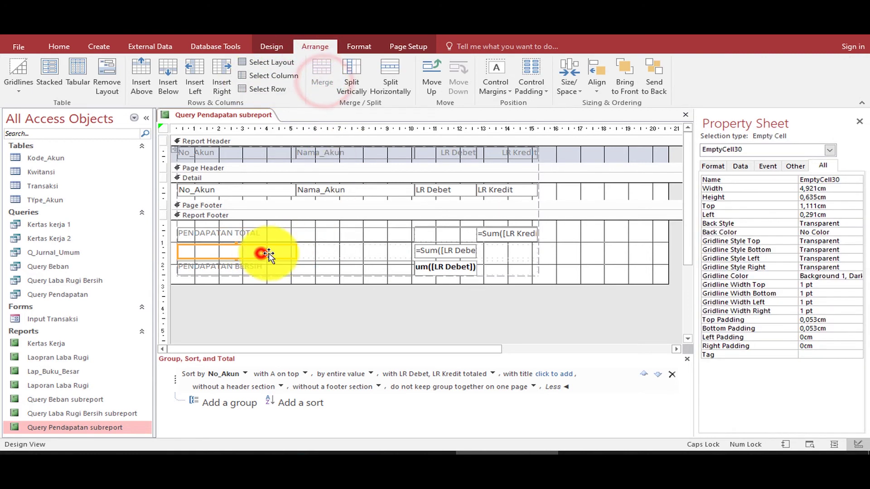
ctrl+click(336, 253)
click(321, 76)
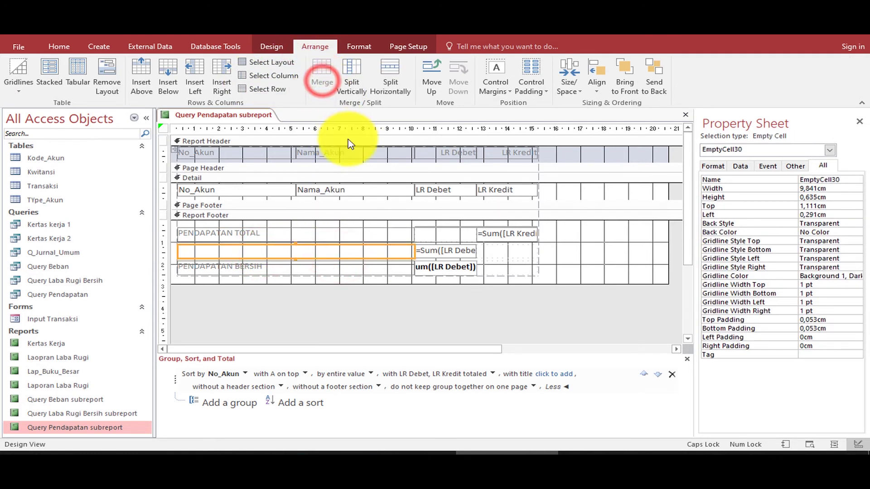
Step: Add a label captioned POTONGAN PENDAPATAN and place it in the merged cell between the two other footer labels
click(285, 47)
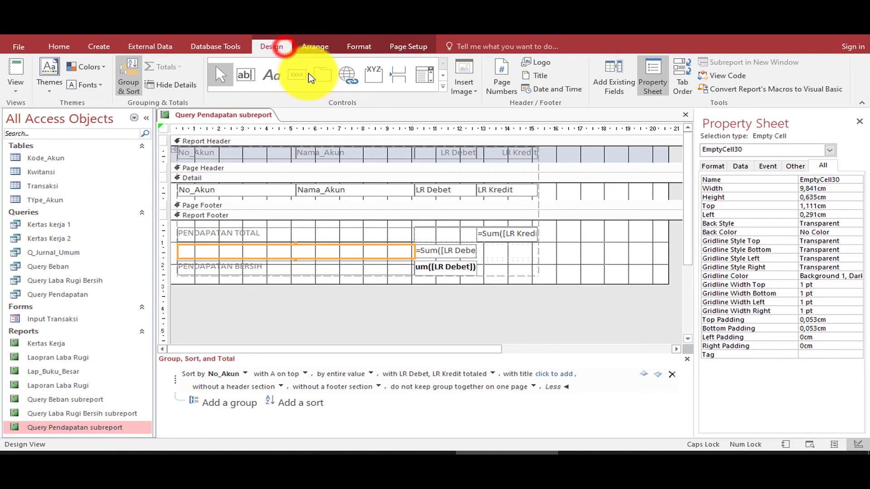
click(273, 80)
click(300, 250)
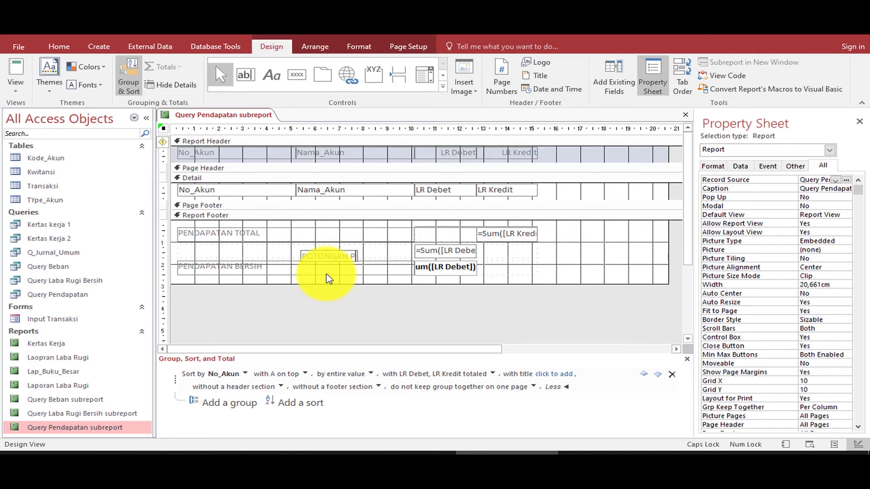
click(324, 295)
drag(314, 250, 281, 254)
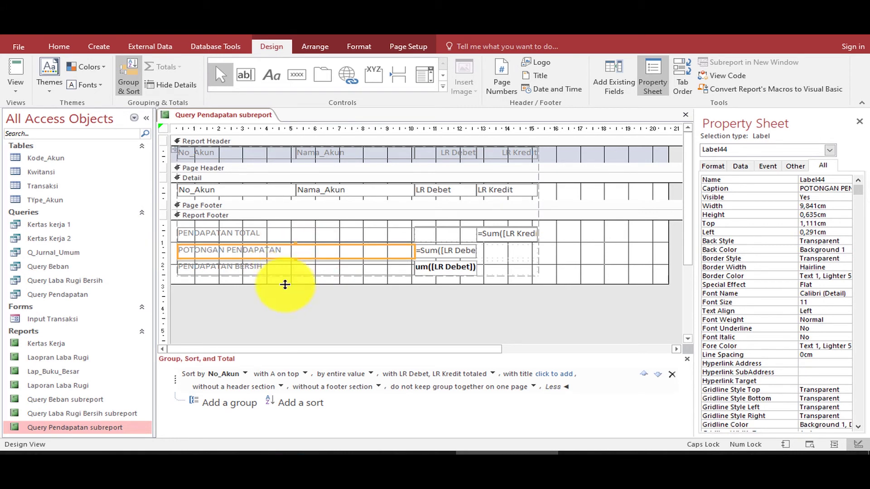
Step: Preview the Query Pendapatan subreport in Report View and return to Design View
click(15, 67)
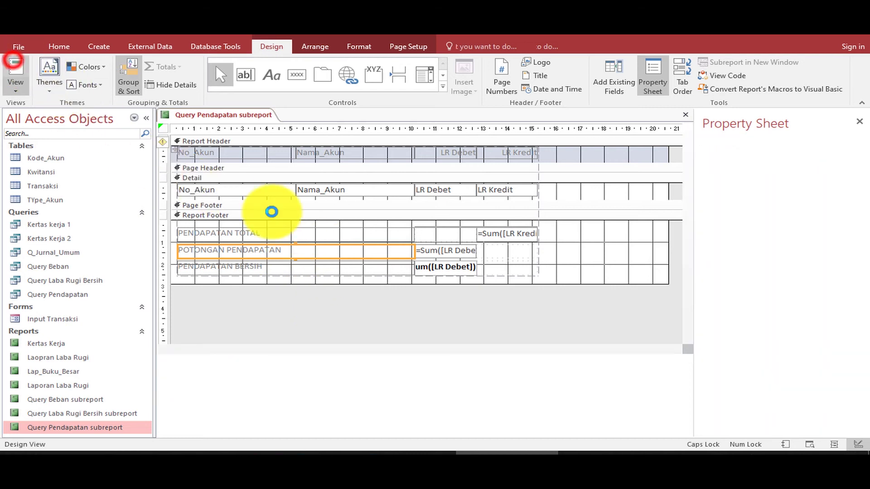
click(20, 93)
click(28, 186)
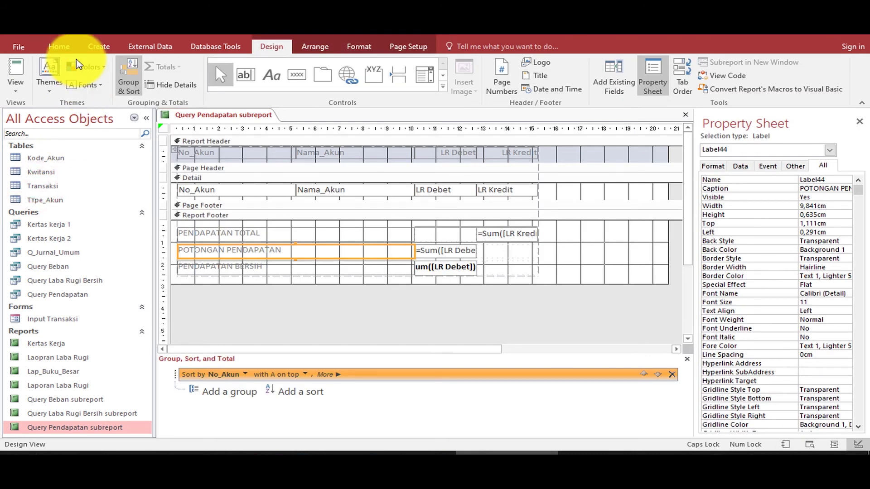
Step: Format all labels and total boxes in the three report footer rows with black, bold text
click(59, 46)
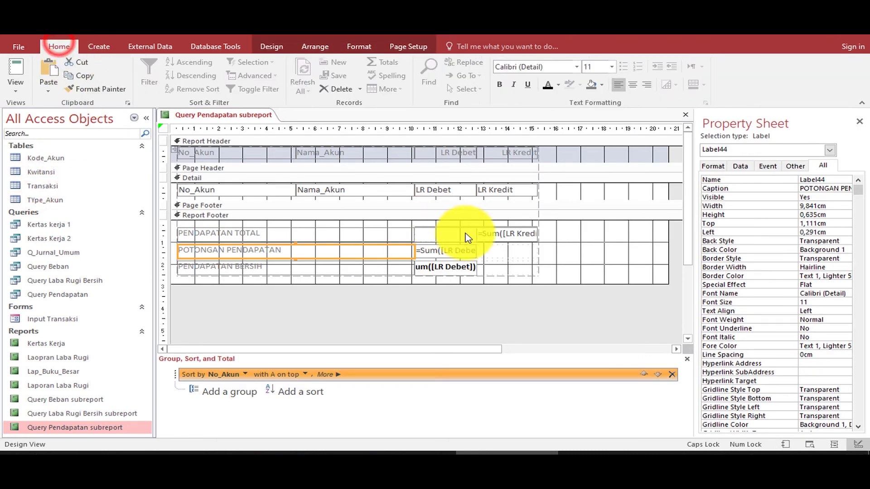
drag(557, 228, 184, 272)
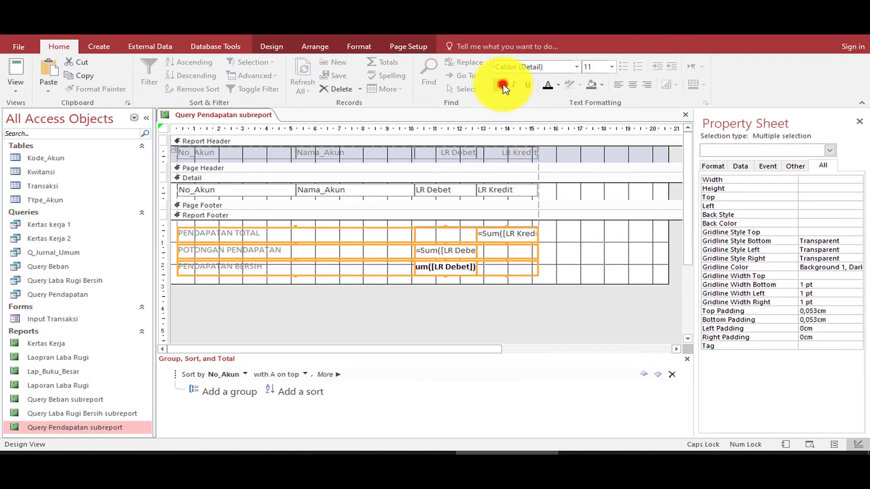
click(551, 85)
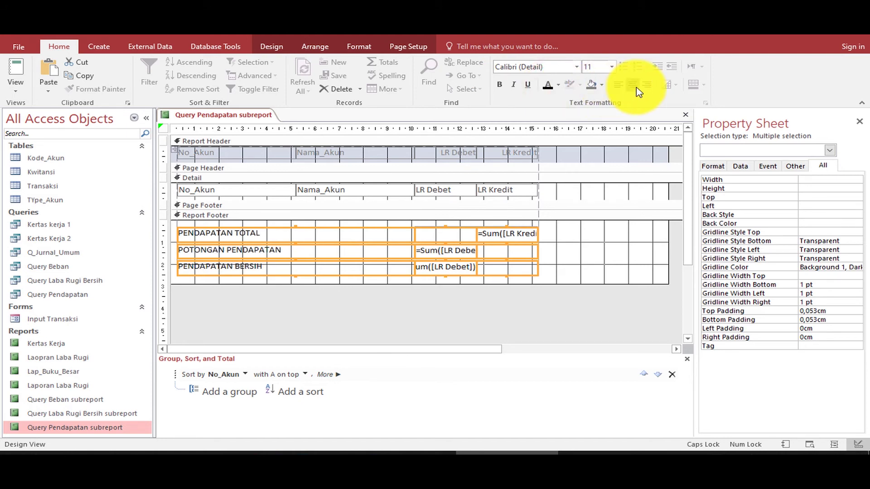
click(501, 85)
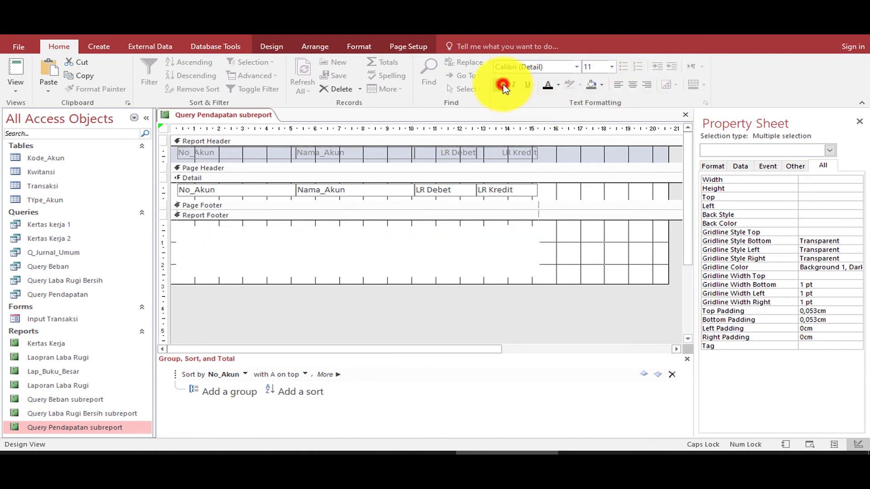
click(503, 291)
Step: Merge the Laba Rugi Bersih text box with the empty cell beside it in the PENDAPATAN BERSIH row
click(466, 271)
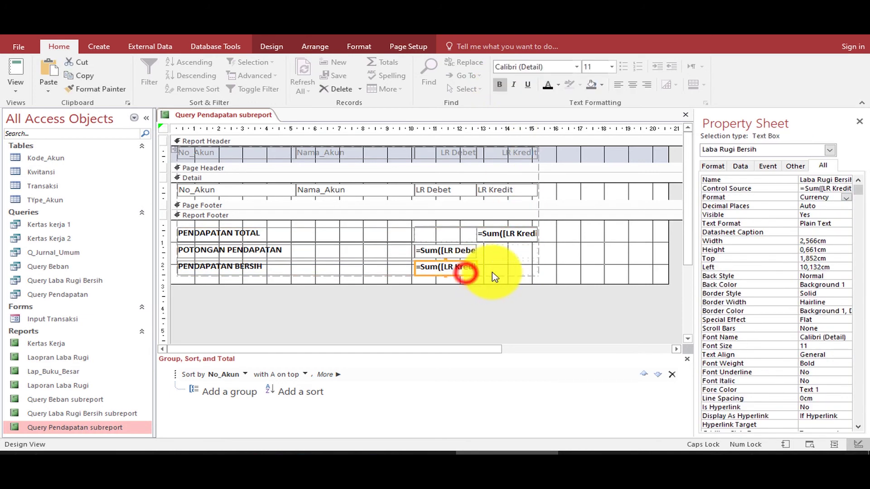
shift+click(501, 266)
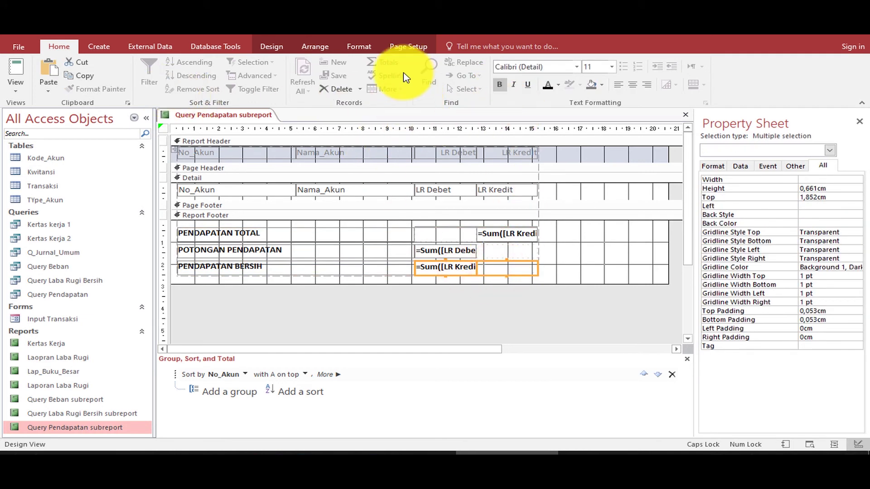
click(324, 49)
click(326, 79)
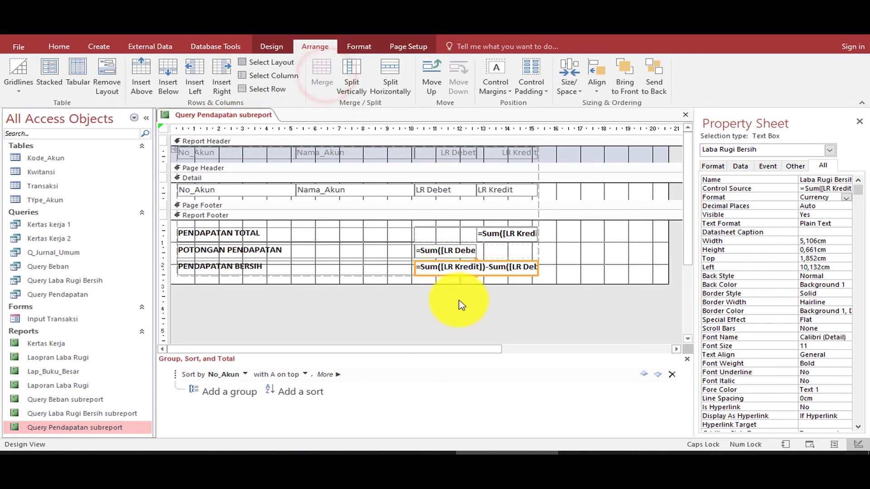
click(580, 275)
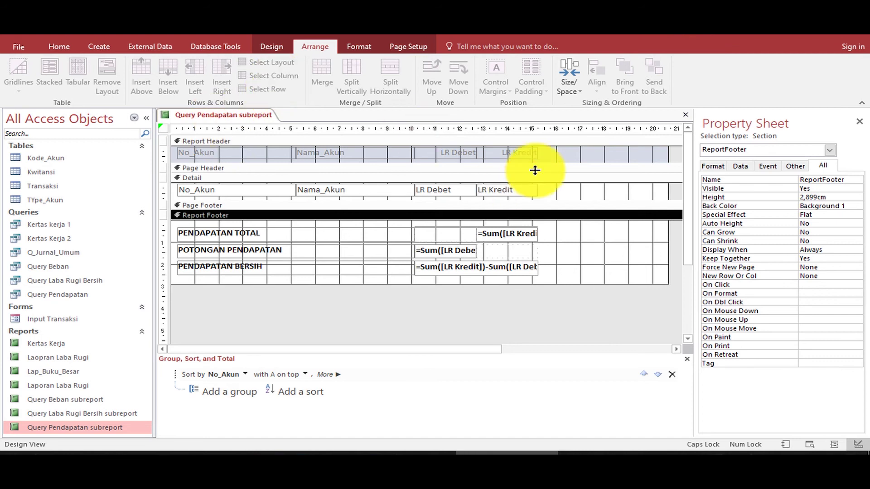
Step: Delete the column heading labels from the report header and collapse that section to zero height
click(557, 158)
drag(557, 158, 220, 155)
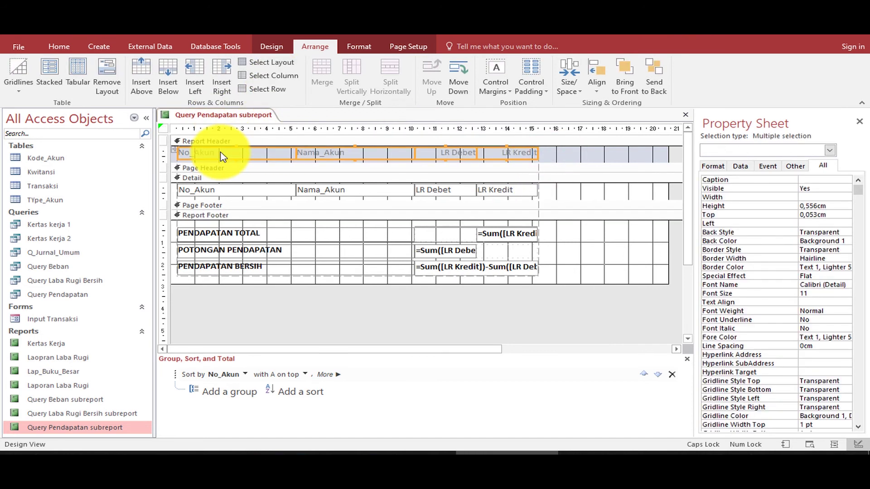
key(Delete)
click(290, 167)
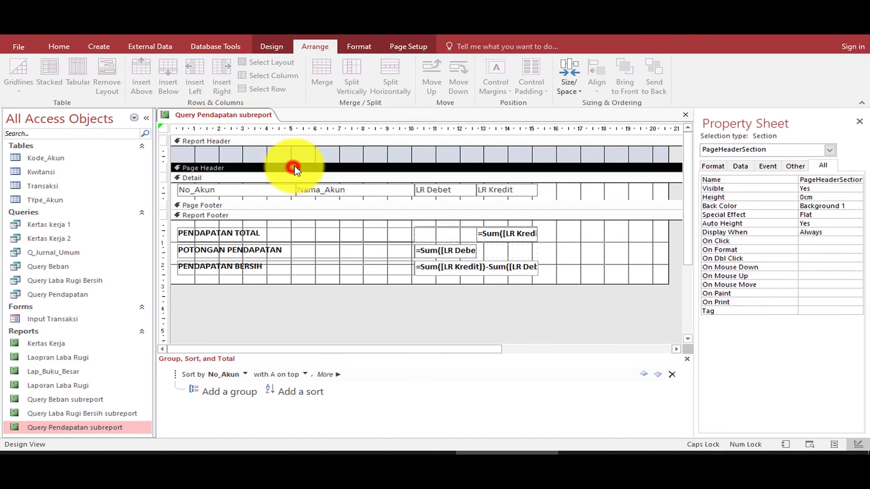
drag(296, 160, 299, 140)
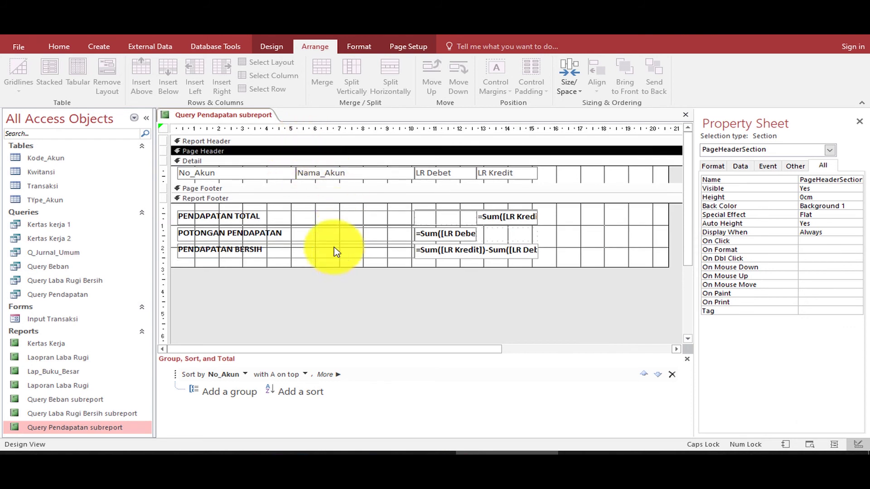
Step: Check the Query Pendapatan subreport in Report View and inside the Laporan Laba Rugi report, and close both reports
click(68, 47)
click(18, 73)
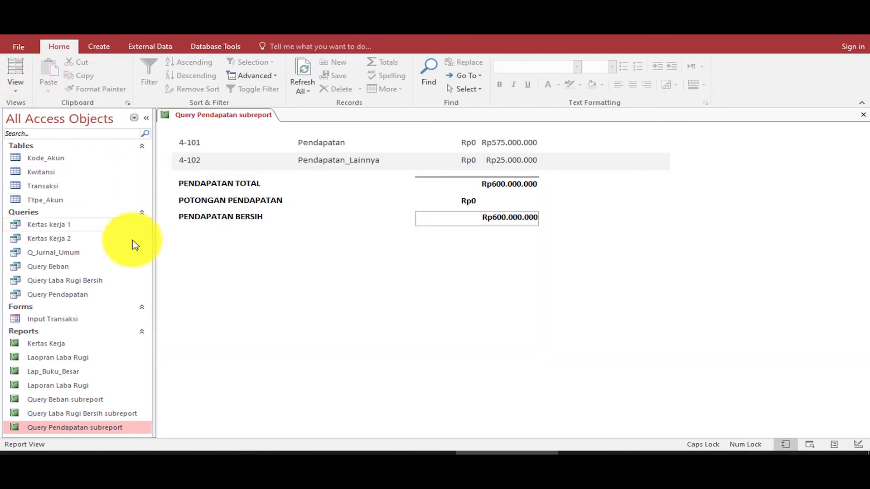
double_click(93, 389)
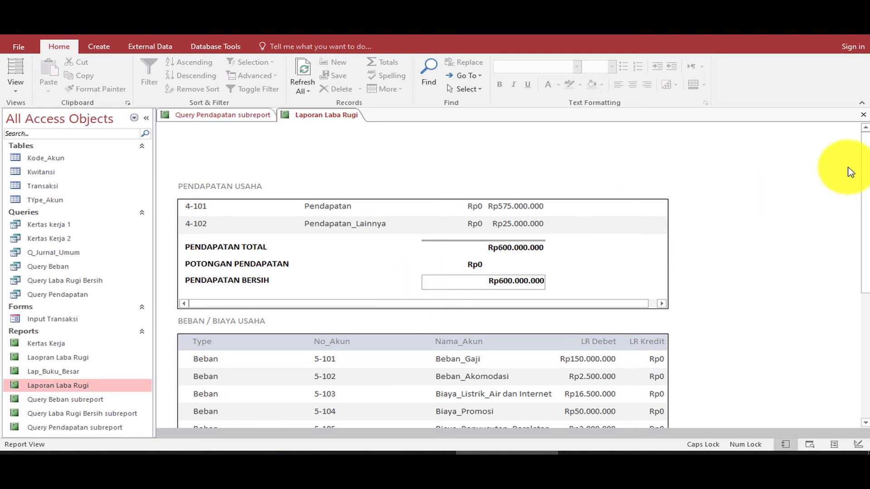
click(863, 114)
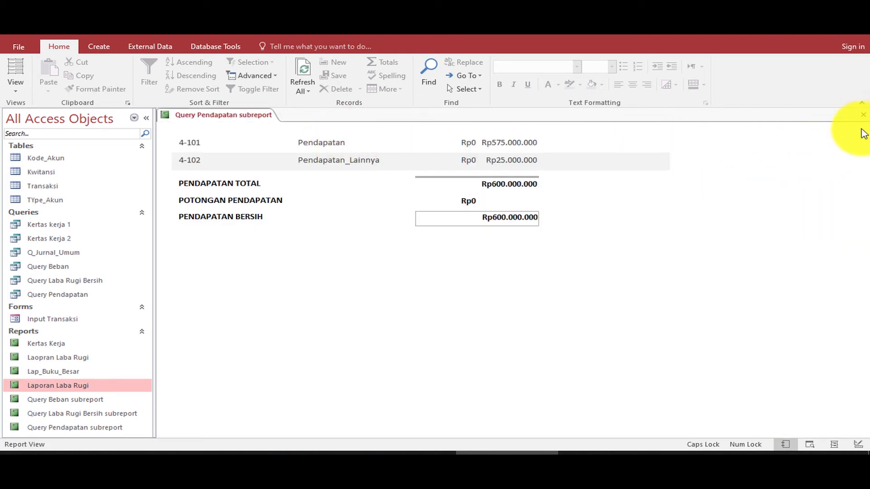
click(863, 115)
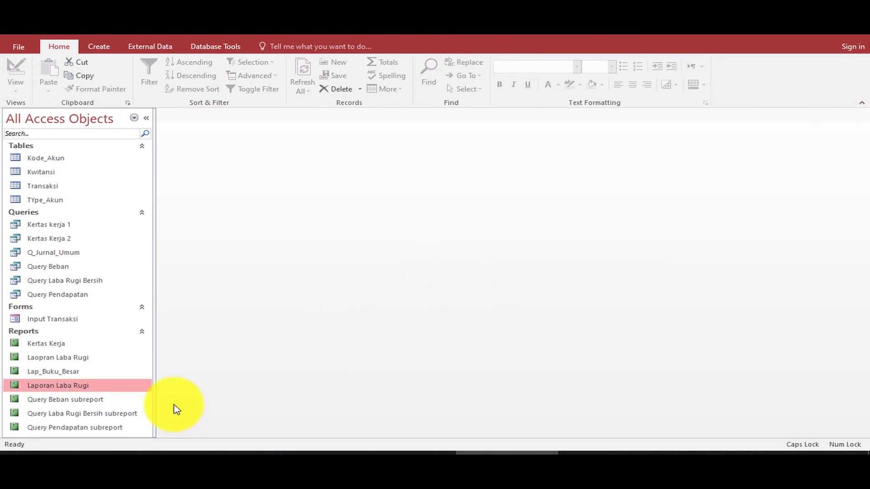
Step: In the design of the Query Beban subreport, put all heading labels and detail fields in a tabular layout and remove the control padding
right_click(89, 400)
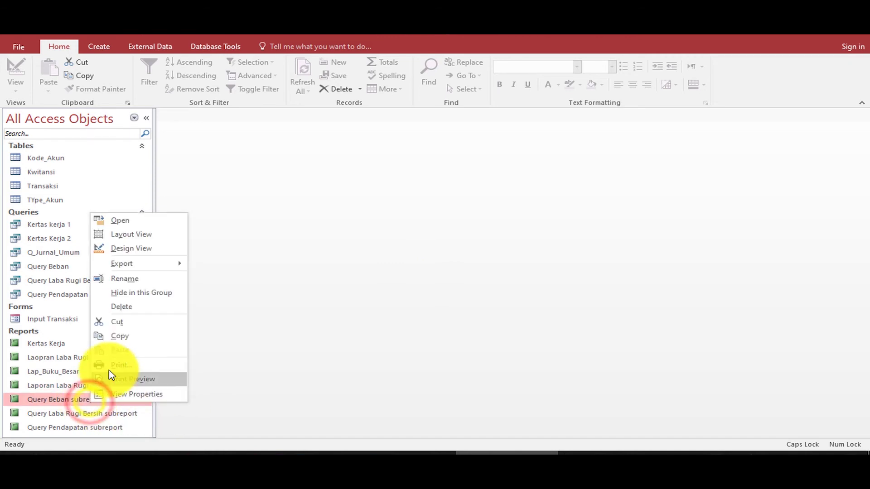
click(134, 249)
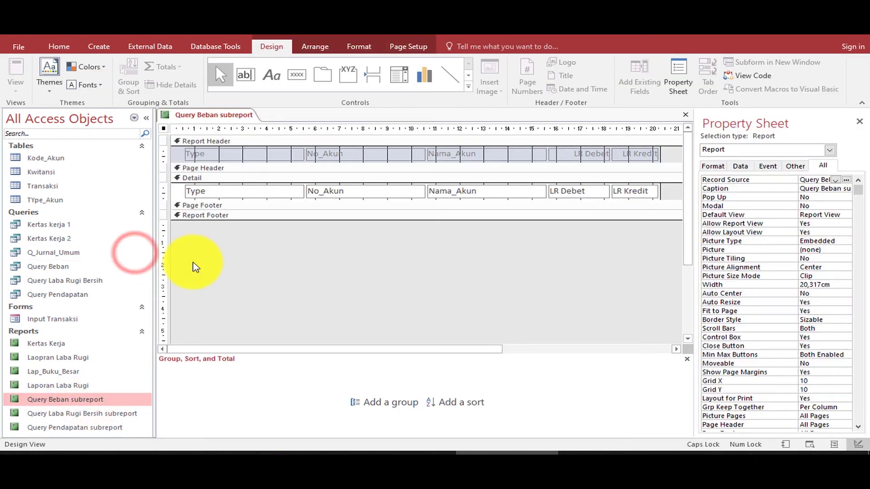
drag(176, 149, 662, 194)
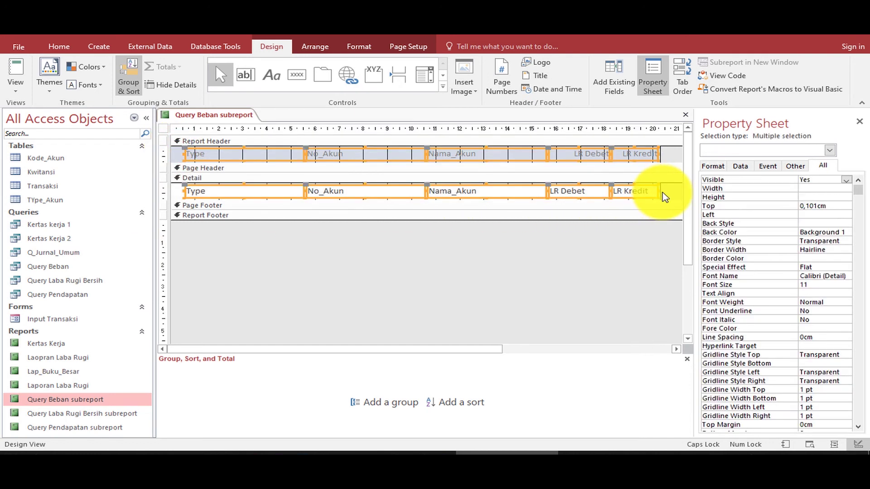
click(326, 48)
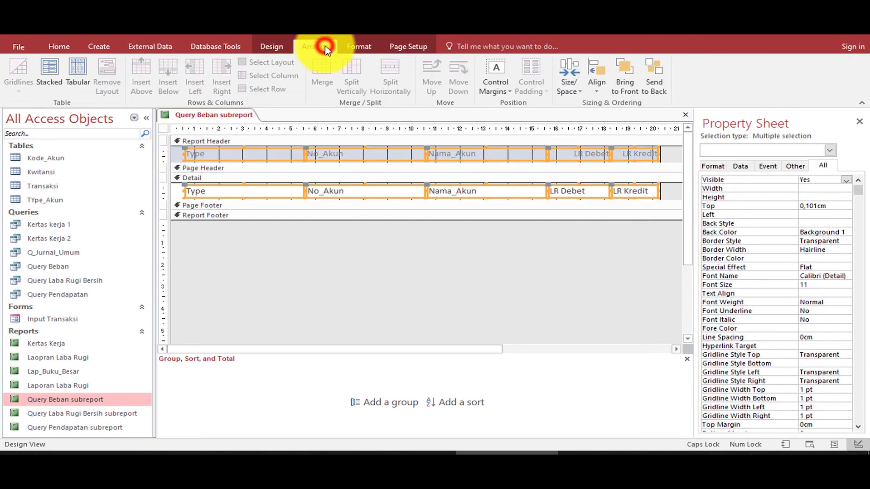
click(76, 75)
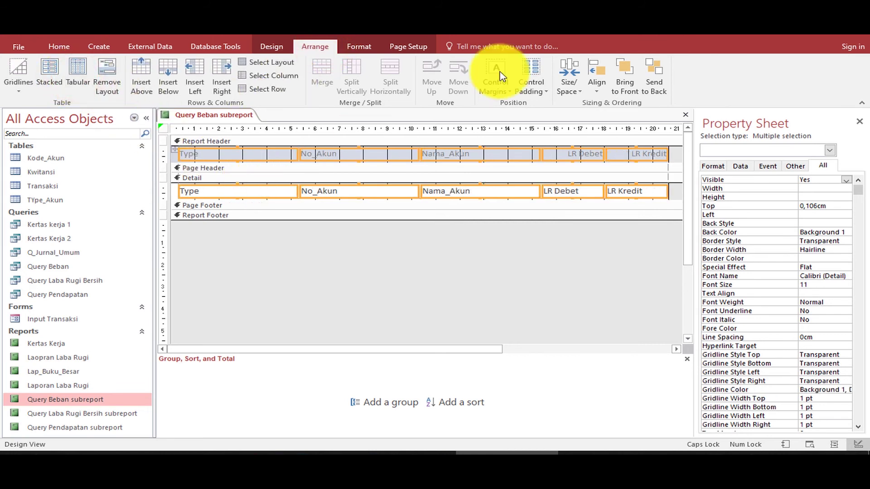
click(531, 72)
click(533, 107)
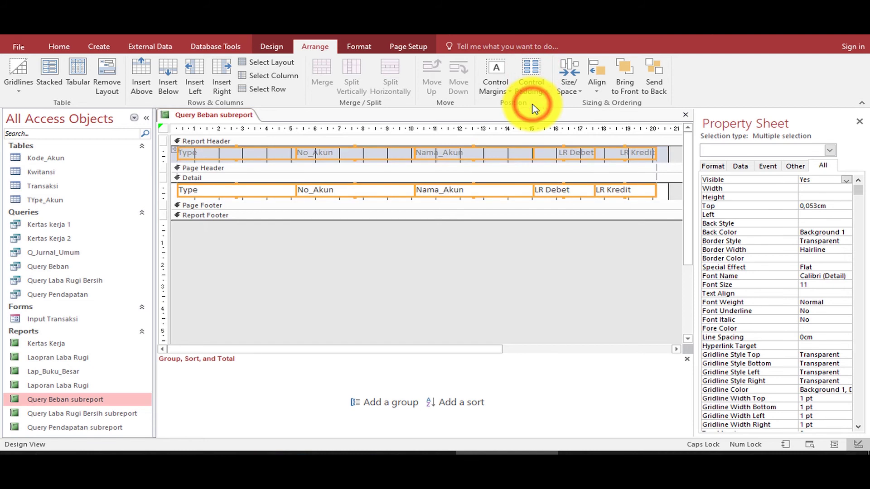
Step: Delete the Type heading label and its detail field from the Query Beban subreport
click(483, 238)
click(266, 151)
shift+click(268, 190)
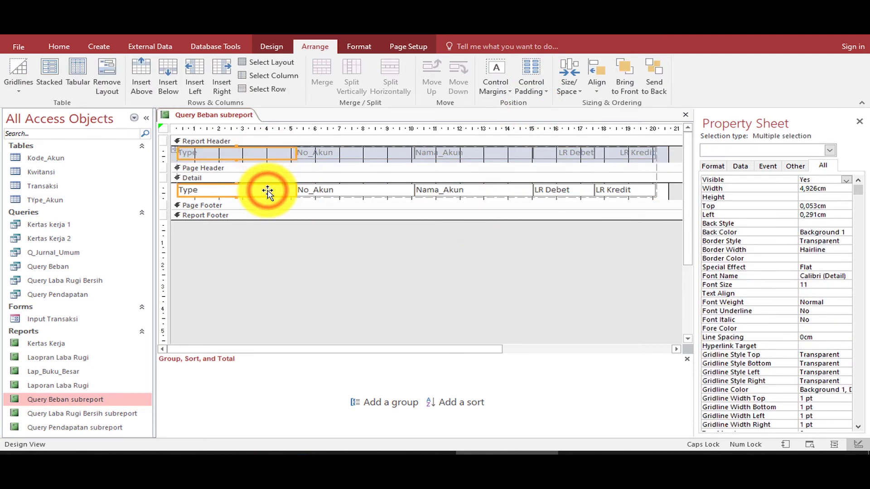
key(Delete)
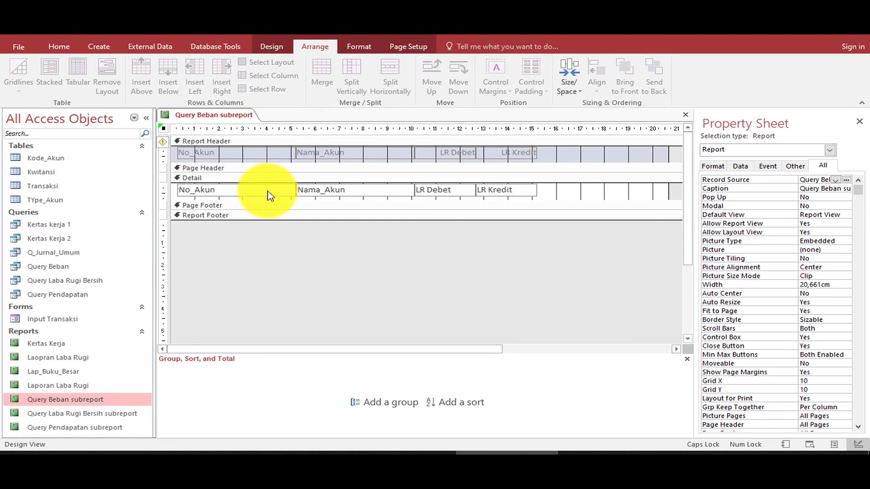
Step: Sort the subreport by No_Akun and add a grand total that sums LR Debet
click(454, 402)
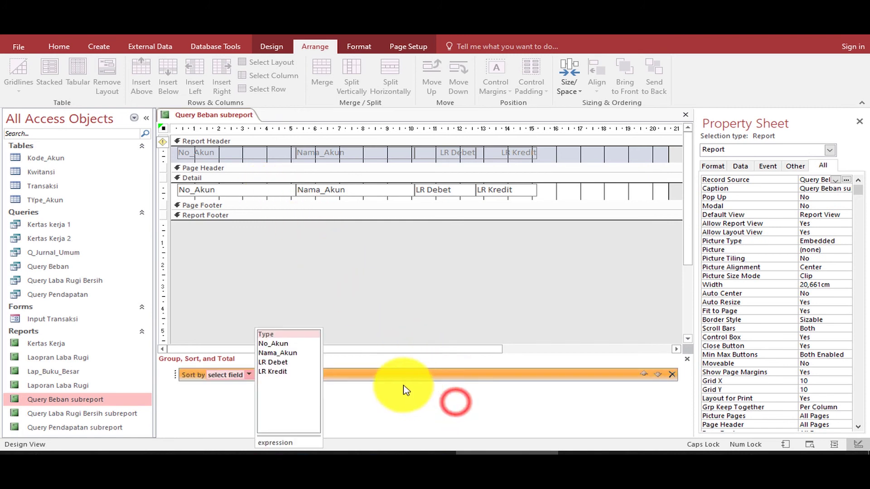
click(277, 344)
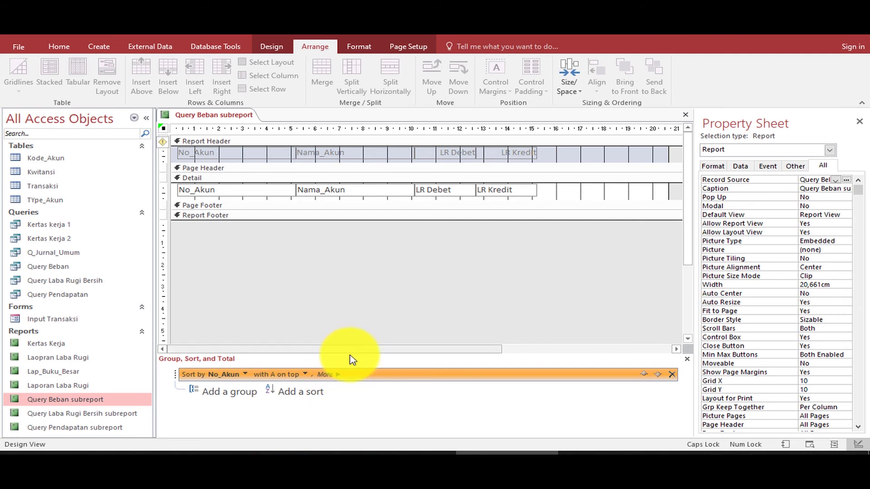
click(338, 375)
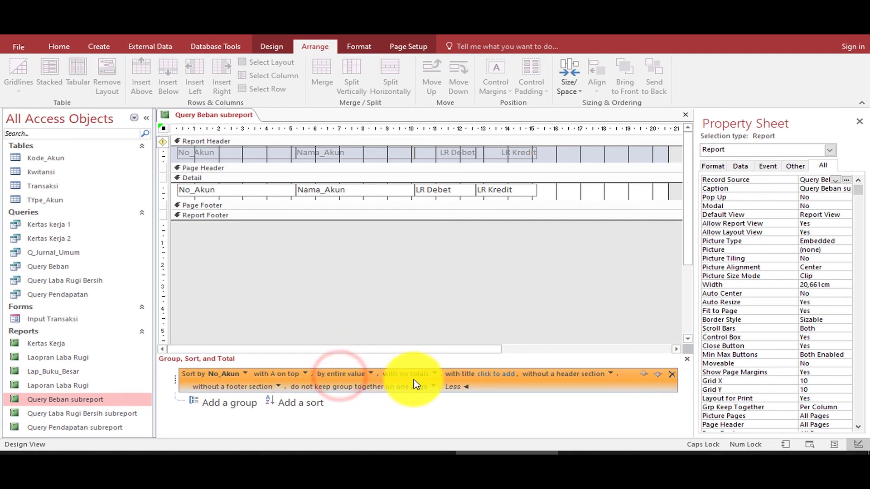
click(433, 376)
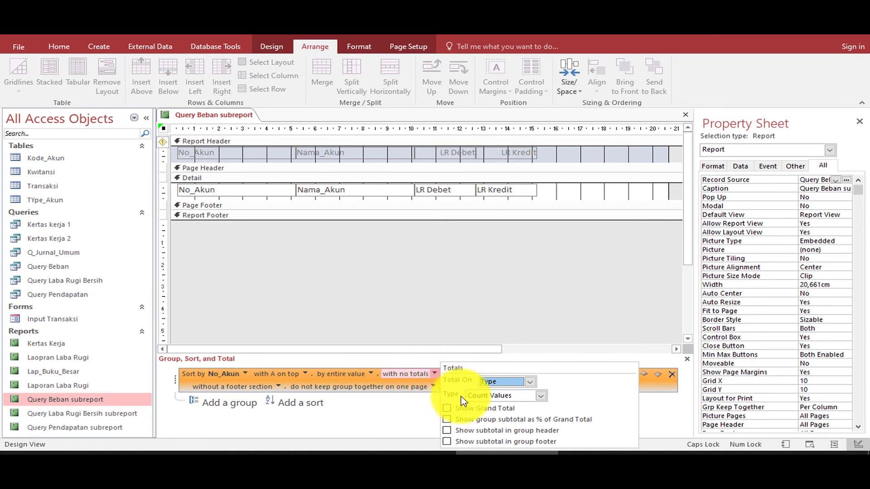
click(500, 382)
click(499, 409)
click(447, 408)
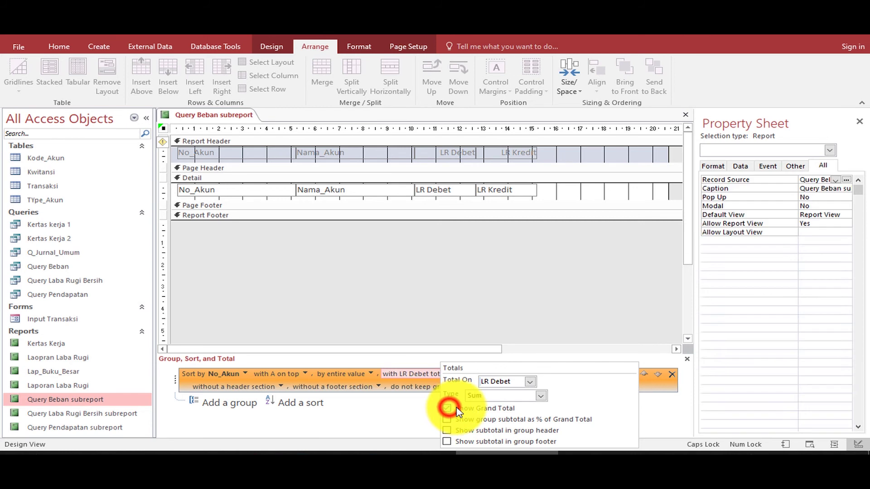
Step: Add a grand total for LR Kredit and delete that total from the report footer
click(531, 382)
click(503, 417)
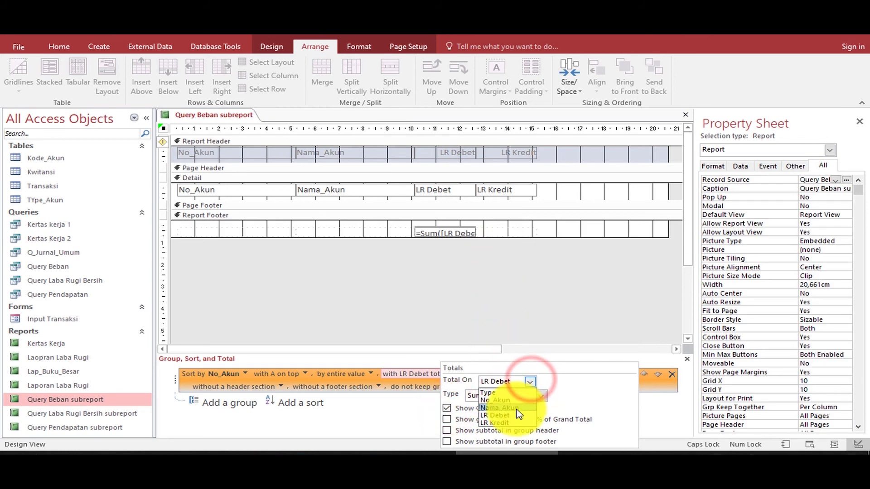
click(447, 408)
click(561, 269)
click(494, 237)
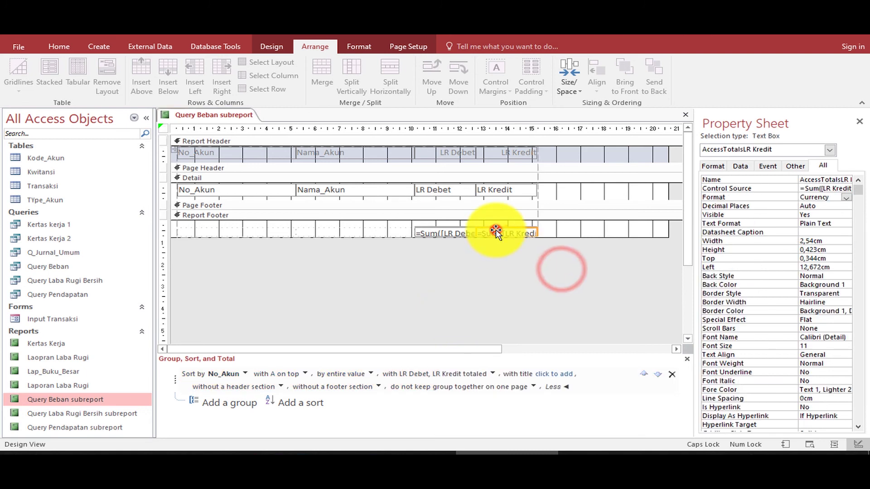
key(Delete)
Step: Move the LR Debet total into the footer cell under LR Kredit, and delete the LR Kredit heading label and detail field
drag(460, 236, 521, 233)
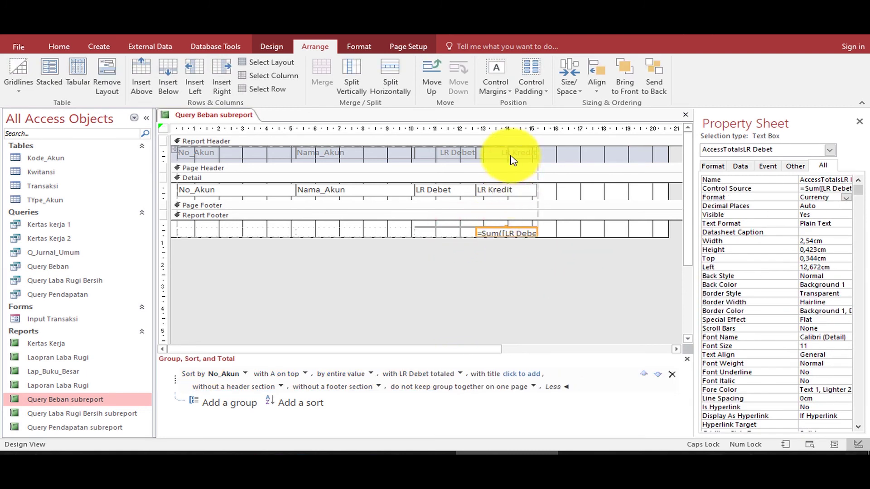
click(511, 154)
shift+click(508, 189)
key(Delete)
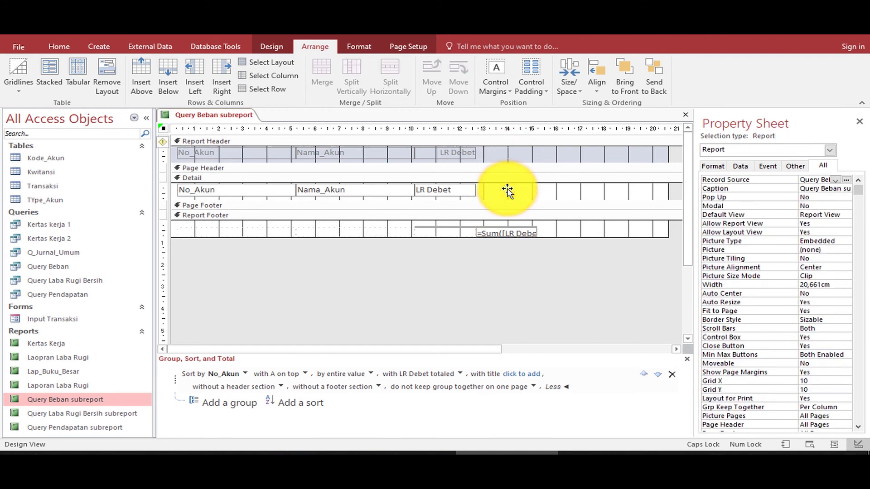
Step: Delete the remaining column heading labels from the report header and collapse that section to zero height
drag(561, 154, 186, 164)
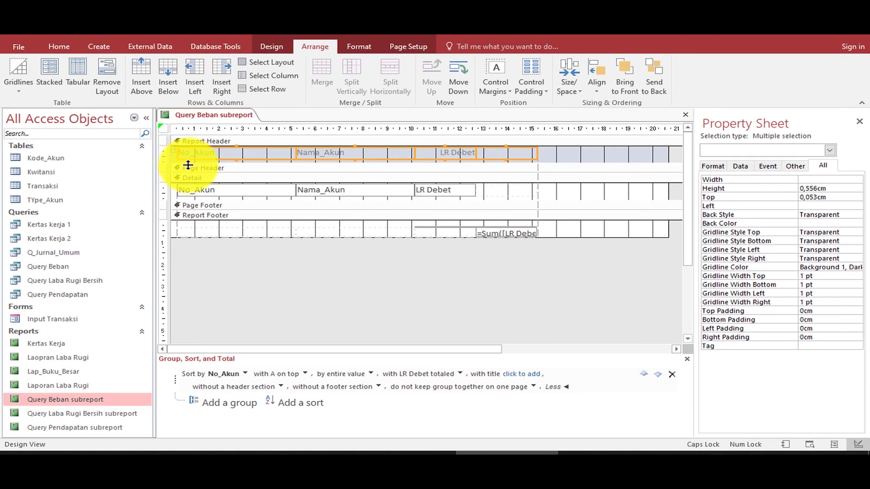
key(Delete)
drag(325, 164, 329, 145)
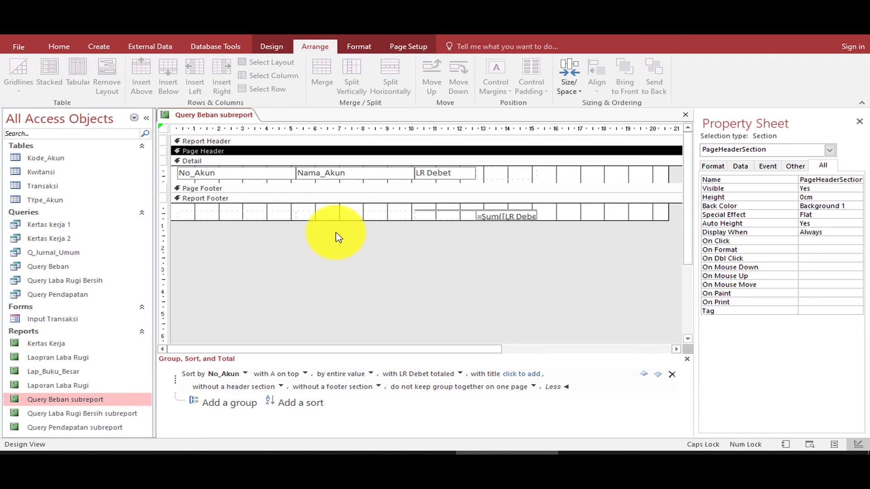
Step: Add a label reading TTOTAL BEBAN / BIAYA to the report footer and place it in the first cell of the total row
click(270, 47)
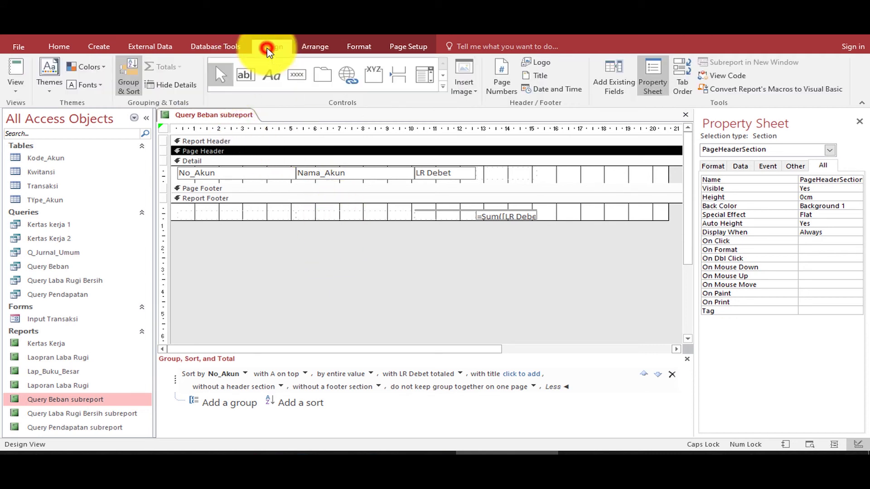
click(268, 76)
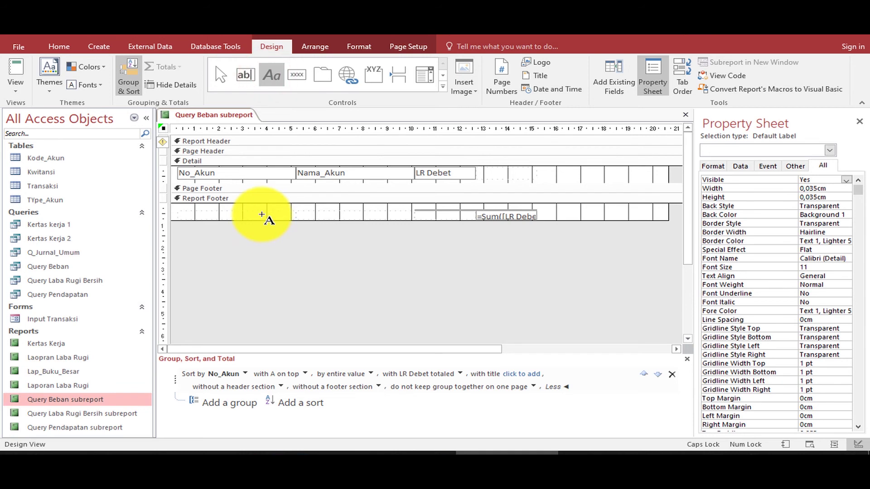
click(261, 214)
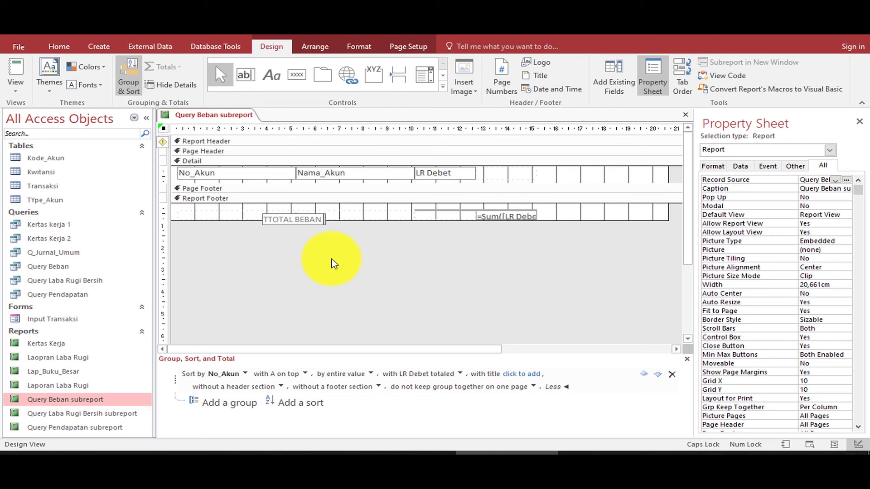
click(291, 219)
drag(291, 219, 239, 219)
Step: Merge the TTOTAL BEBAN / BIAYA label with the empty cell beside it and increase the row height to about 0,661 cm
ctrl+click(321, 217)
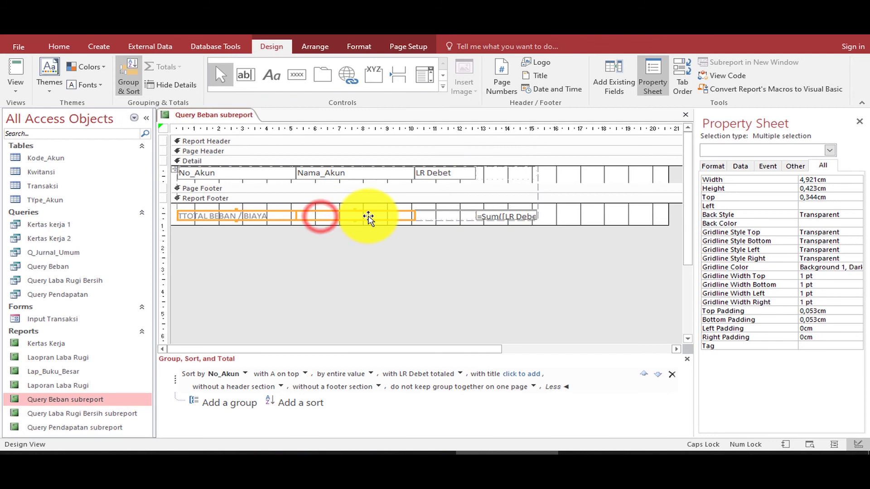
click(325, 49)
click(321, 70)
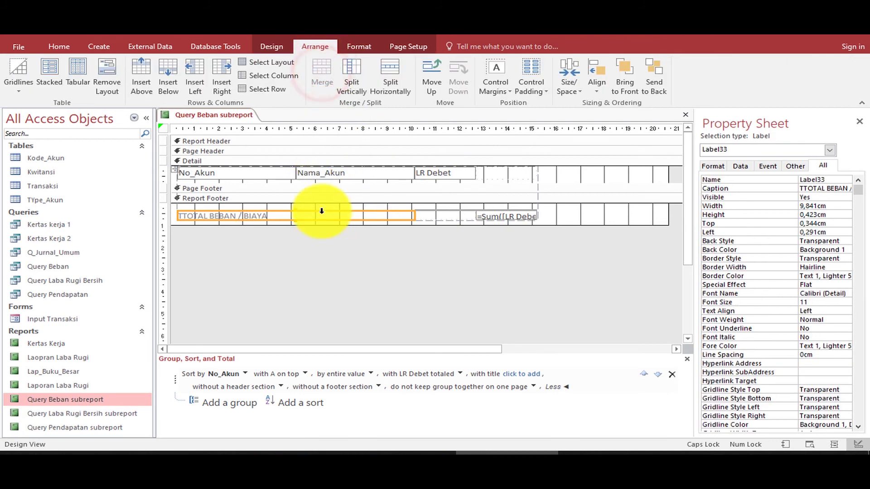
drag(295, 221, 295, 225)
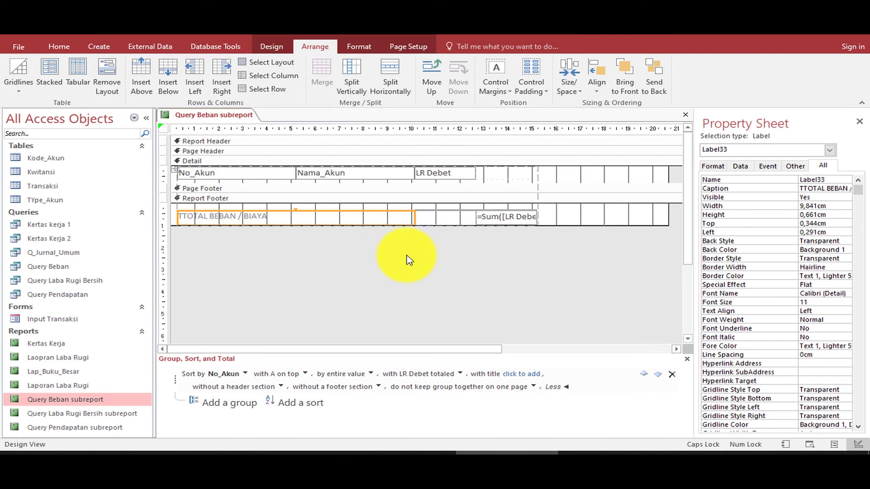
Step: Make the text of the whole total row in the report footer black and bold
drag(565, 215, 268, 229)
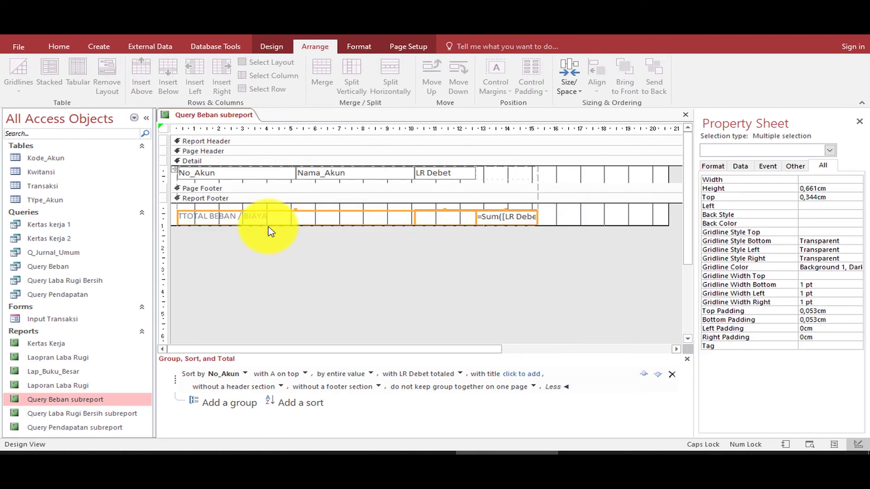
click(59, 46)
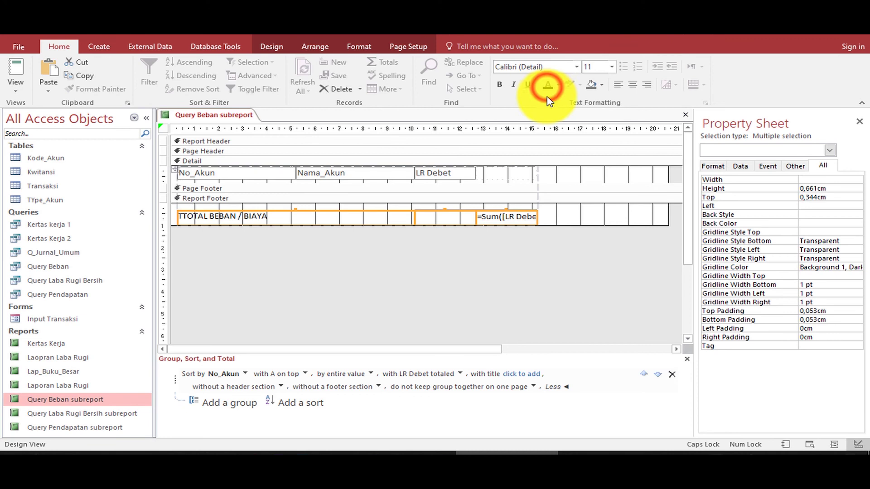
click(500, 85)
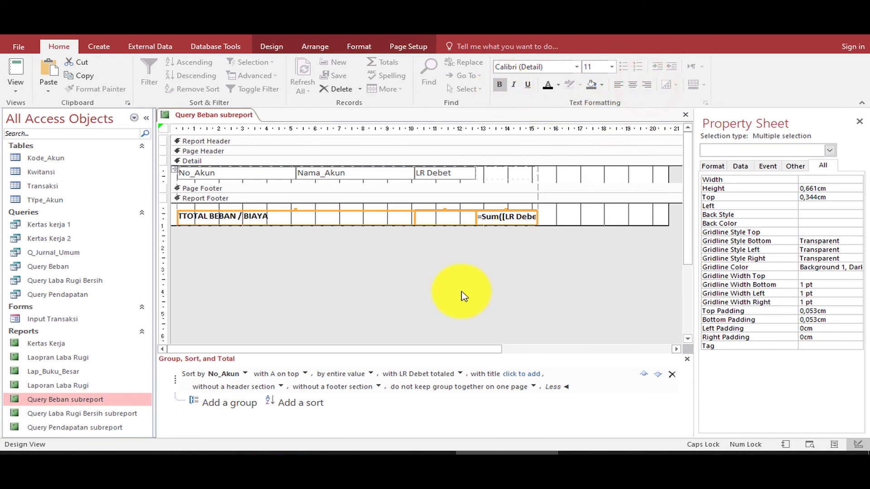
Step: Merge the LR Debet sum text box with the empty cell beside it in the report footer
click(460, 217)
shift+click(491, 218)
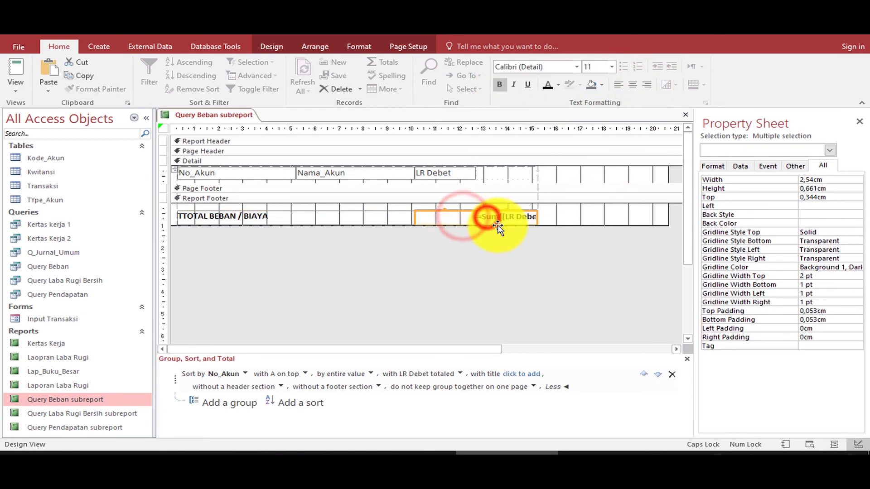
click(280, 50)
click(360, 48)
click(323, 47)
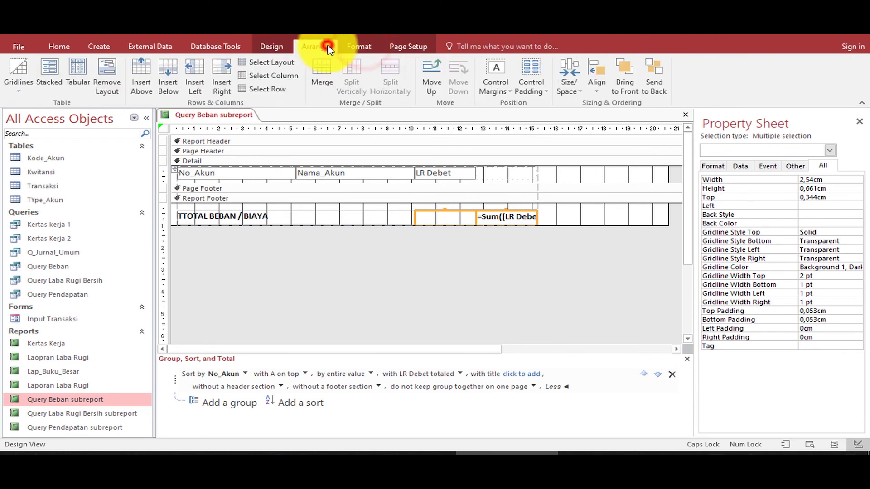
click(326, 72)
Step: Right-align the LR Debet sum text box in the report footer
click(491, 247)
click(498, 218)
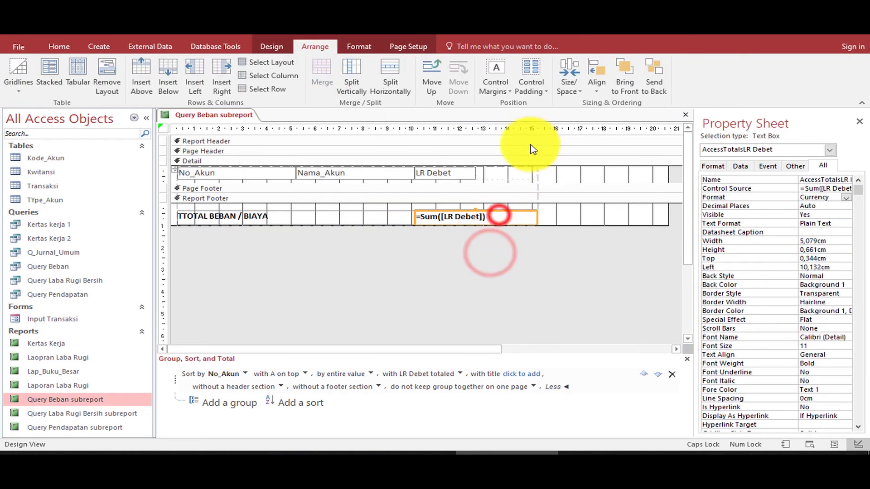
click(59, 47)
click(646, 84)
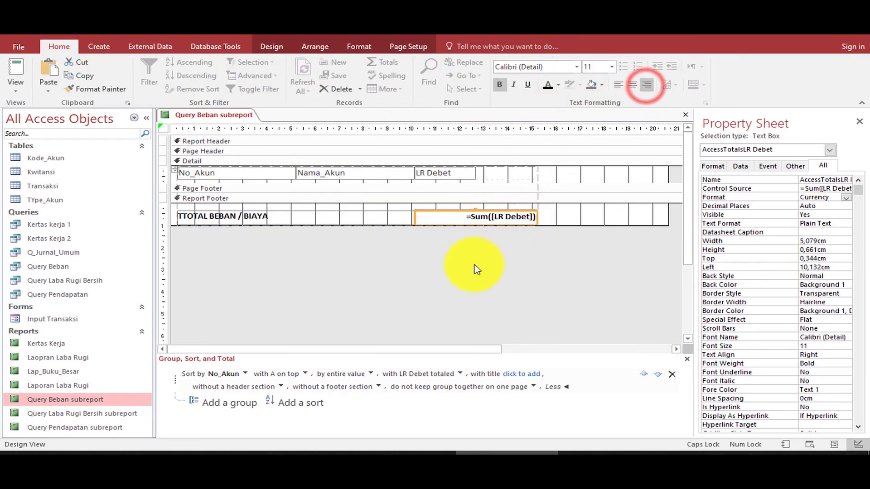
click(474, 267)
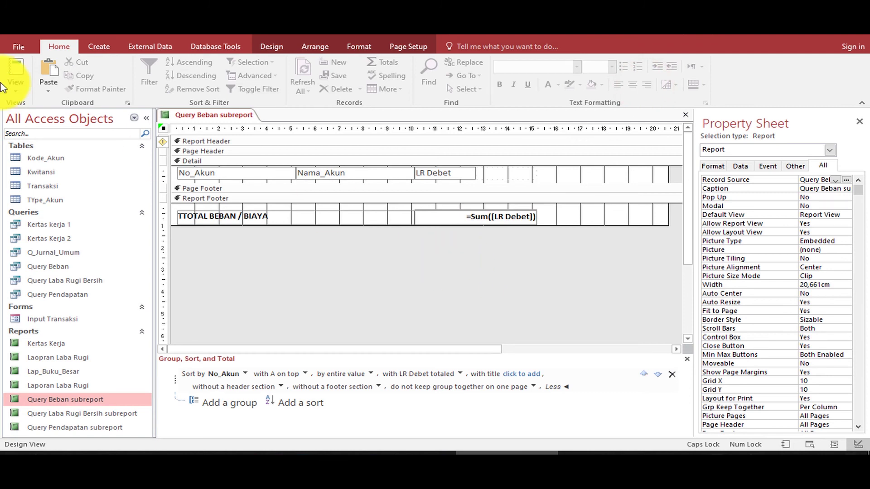
Step: Check the Query Beban subreport in Report View and inside the Laporan Laba Rugi report, and close both reports
click(26, 70)
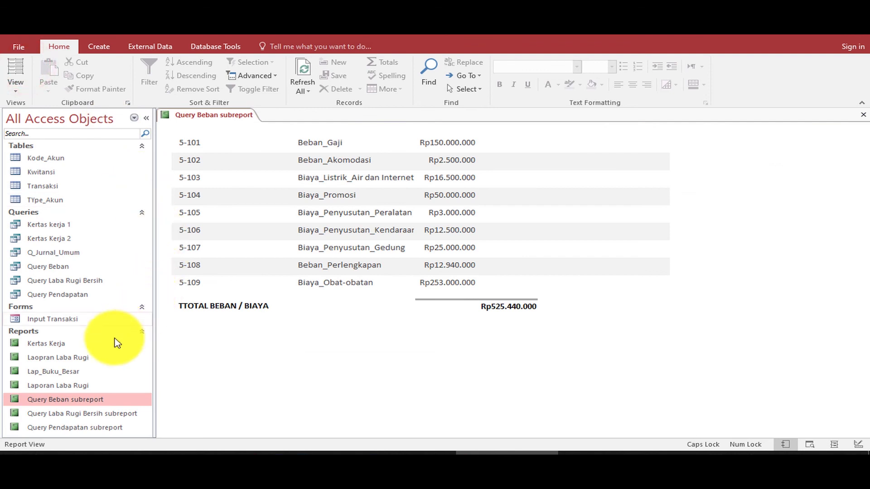
double_click(79, 385)
scroll(405, 254, down, 5)
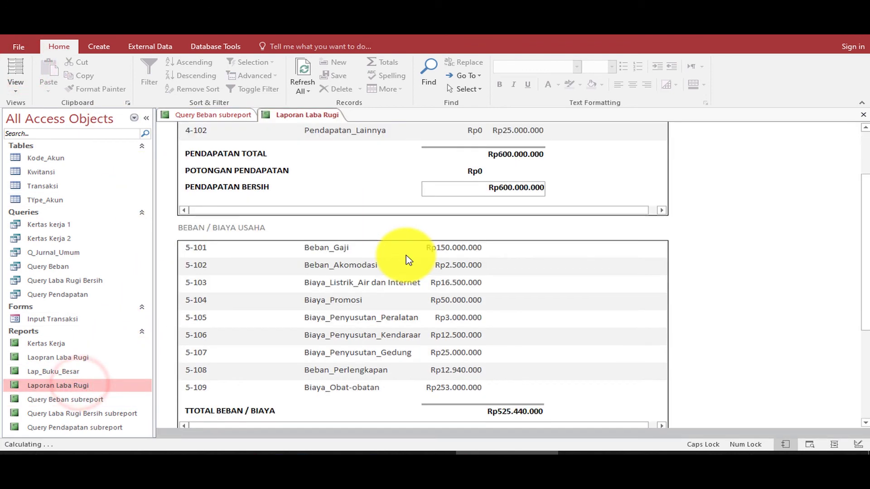
scroll(406, 260, up, 3)
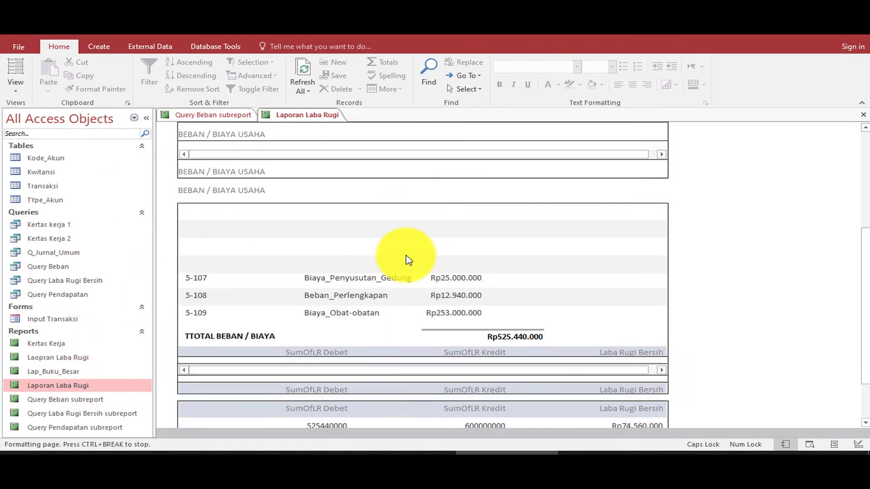
scroll(406, 260, down, 3)
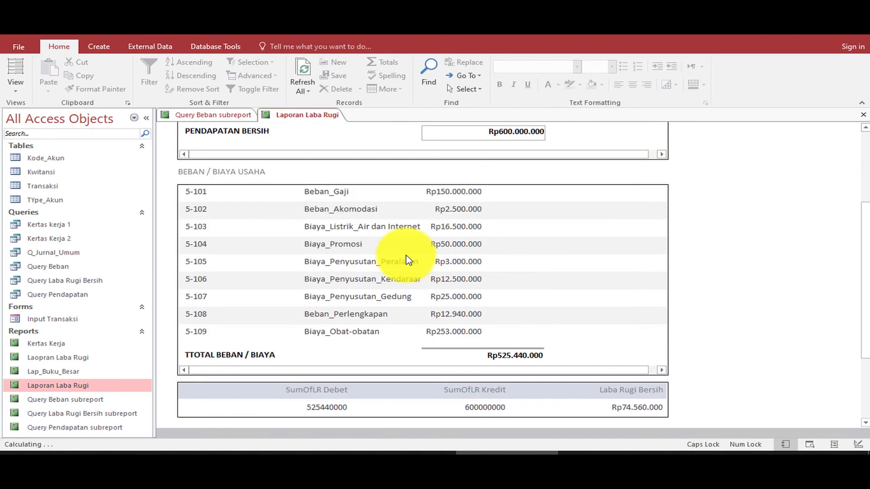
scroll(410, 253, up, 1)
scroll(414, 249, down, 1)
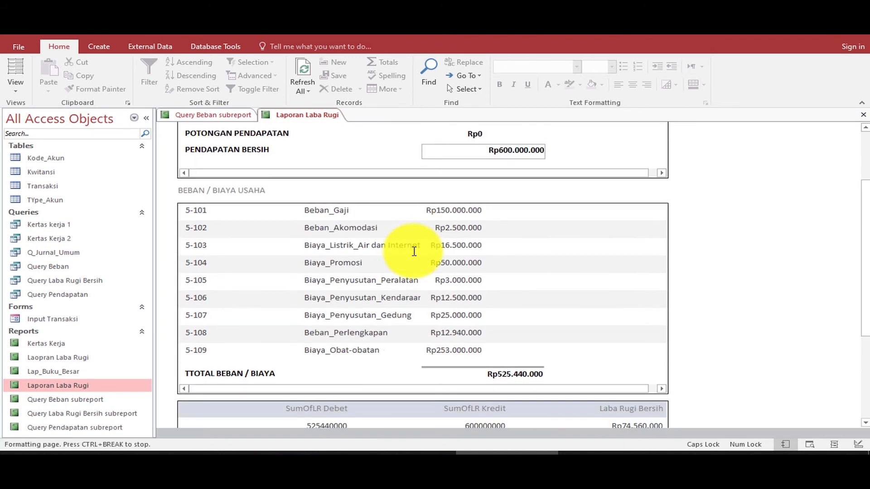
scroll(412, 248, up, 1)
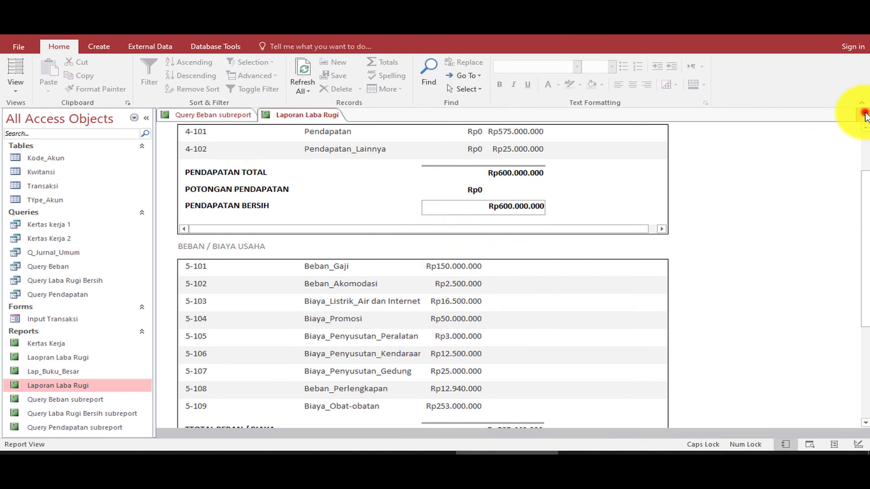
click(863, 115)
click(863, 114)
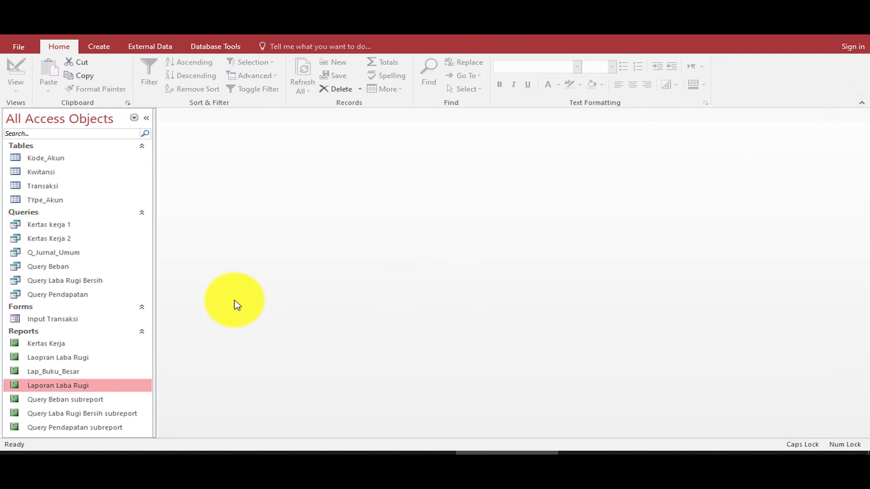
Step: Open the Query Laba Rugi Bersih subreport in Design View and arrange all its controls in a tabular layout with no control padding
right_click(90, 411)
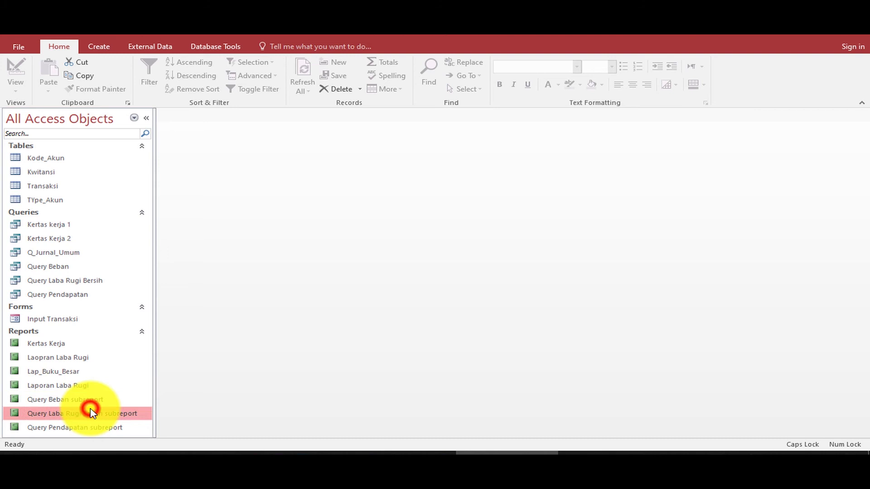
click(122, 256)
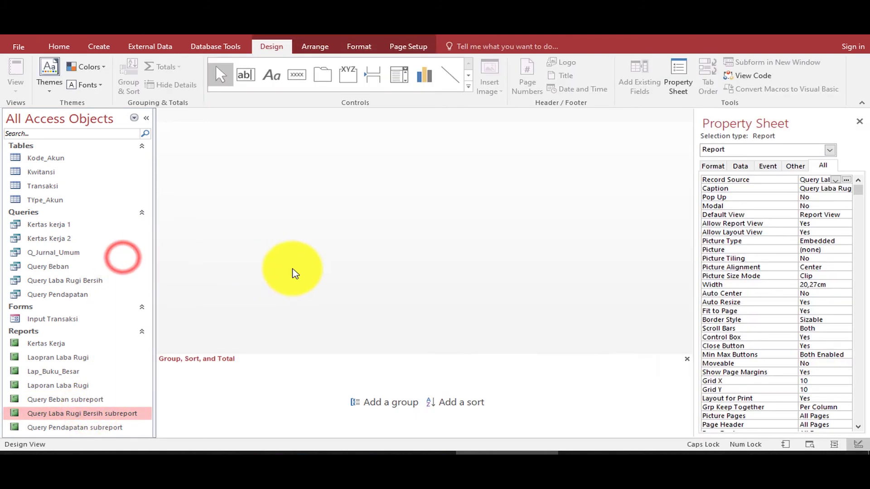
drag(666, 150, 252, 191)
click(315, 47)
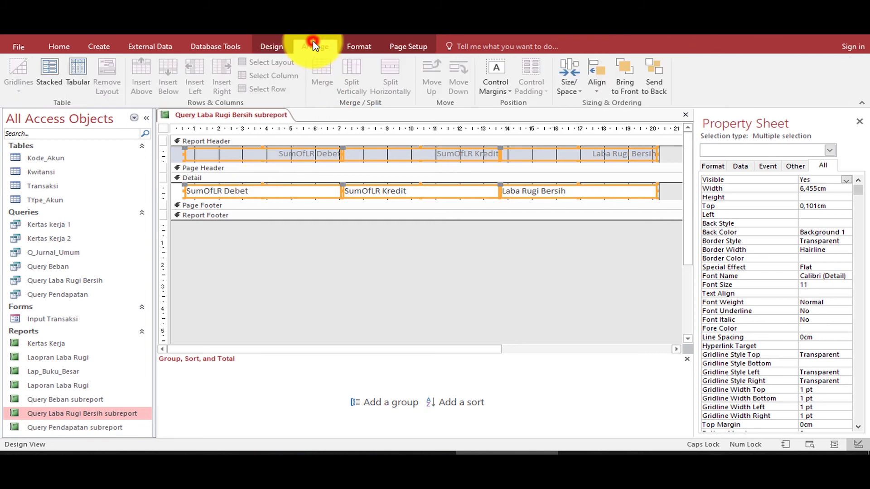
click(78, 73)
click(531, 87)
click(529, 109)
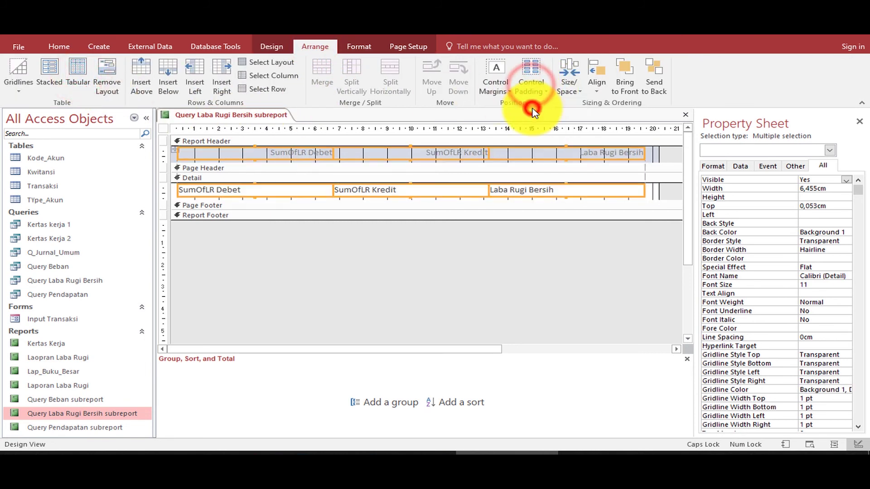
click(380, 238)
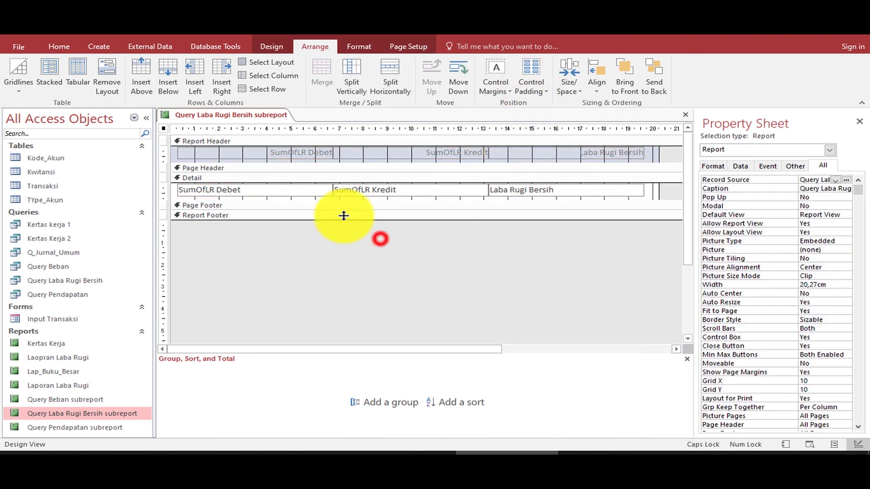
Step: Delete the SumOfLR Debet and SumOfLR Kredit text boxes from the Detail section
click(317, 194)
shift+click(364, 190)
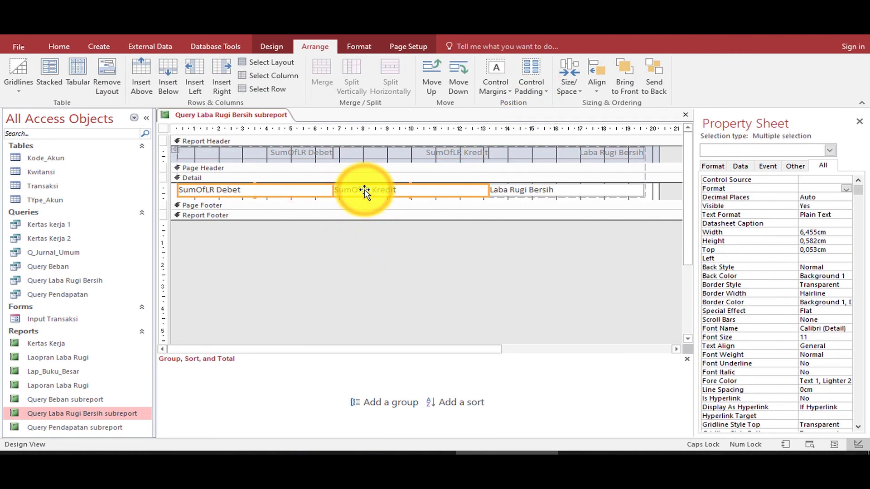
key(Delete)
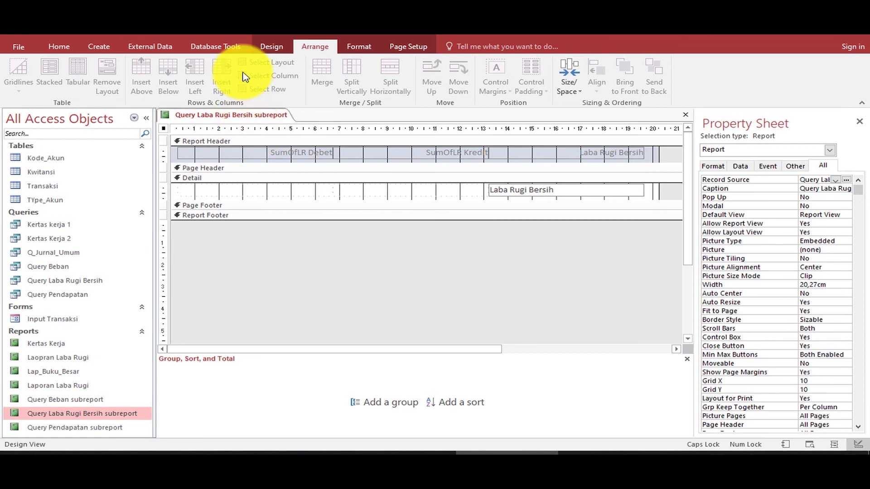
Step: Add a label reading LABA RUGI BERSIH to the Detail section and place it in the first empty layout cell
click(268, 47)
click(280, 75)
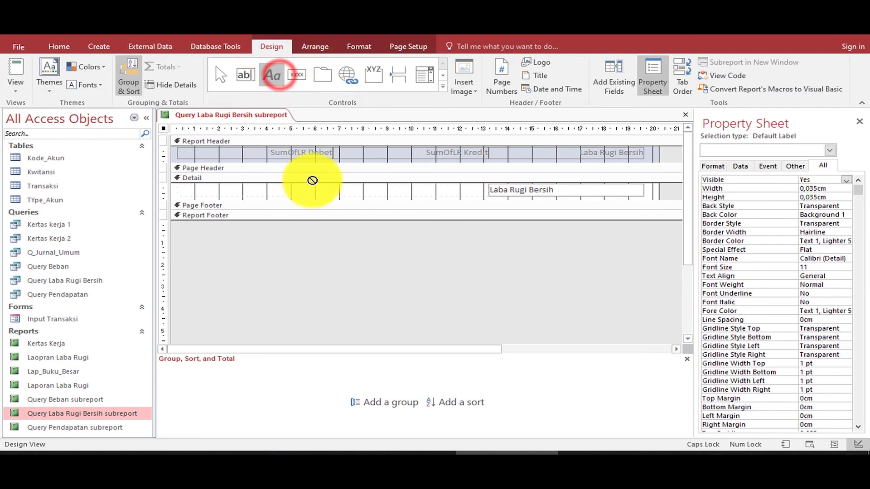
click(309, 195)
text(LABA RUGI BERSIH)
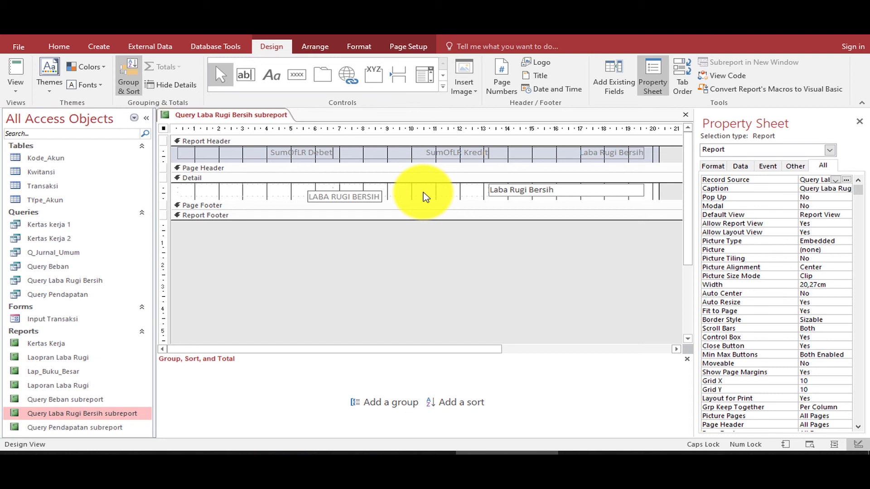
click(355, 239)
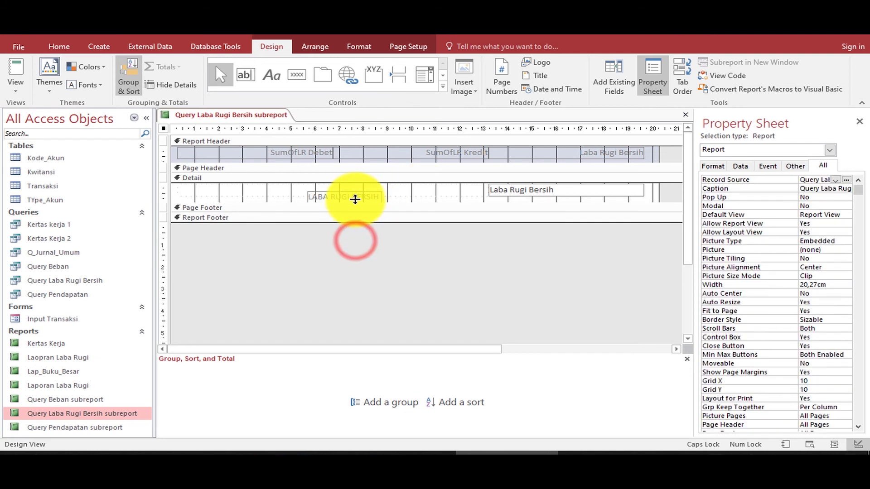
click(356, 201)
drag(356, 204, 291, 194)
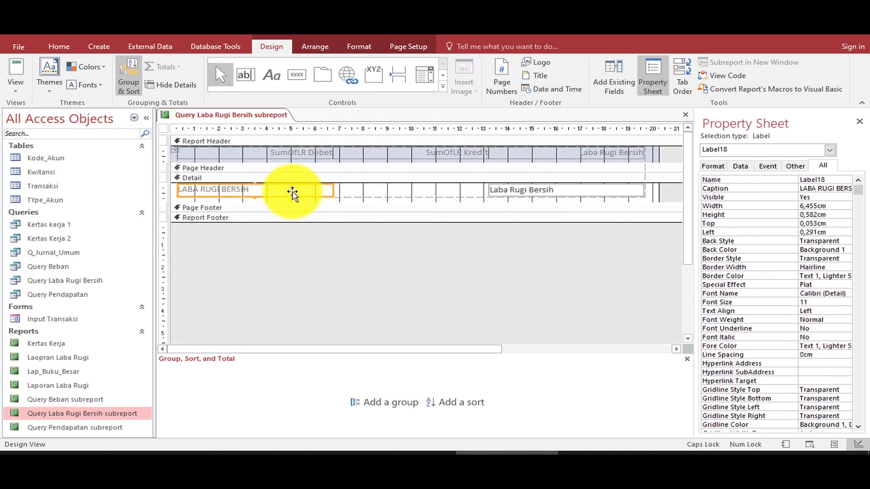
Step: Merge the LABA RUGI BERSIH label with the empty cell beside it
shift+click(375, 191)
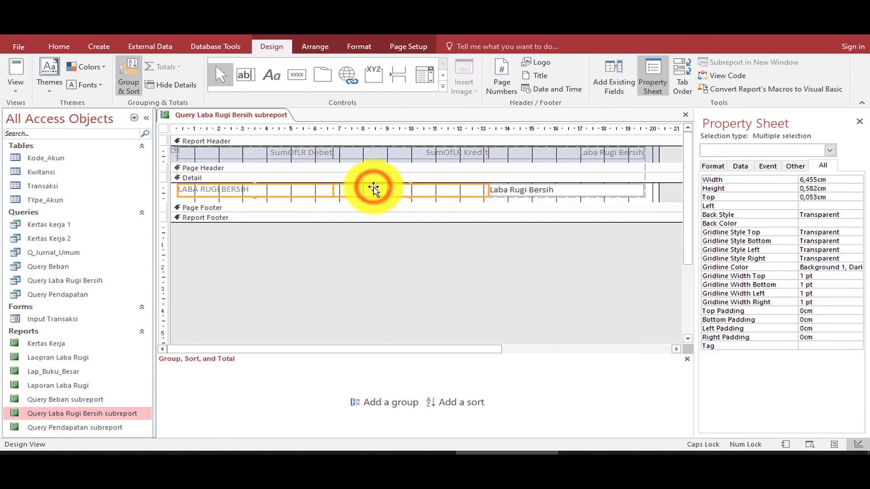
click(322, 47)
click(323, 72)
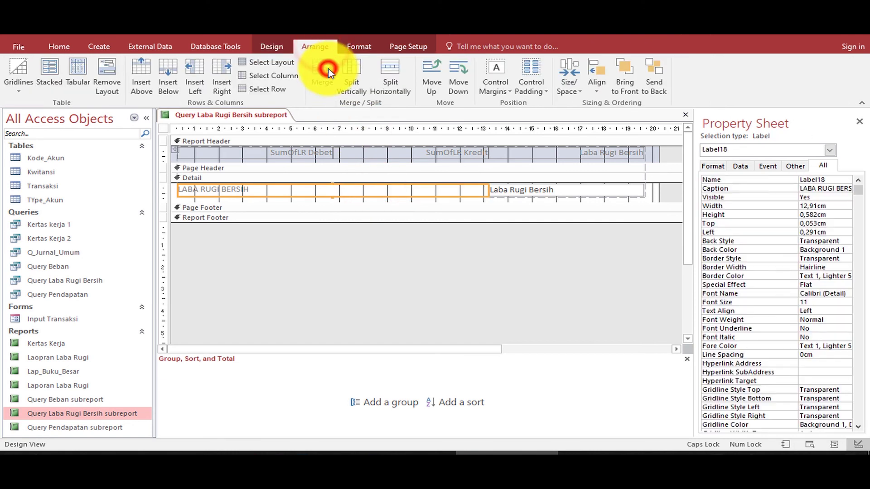
click(380, 264)
Step: Delete the column labels from the Report Header and reduce the Detail section's height to fit its controls
drag(678, 154, 289, 144)
key(Delete)
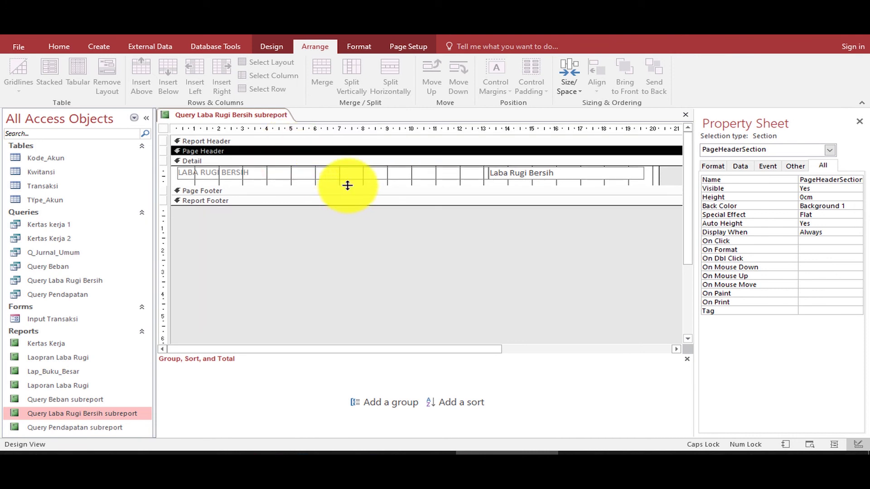
drag(431, 187, 431, 182)
Step: Narrow the LABA RUGI BERSIH label so the Laba Rugi Bersih text box moves closer to it
click(477, 172)
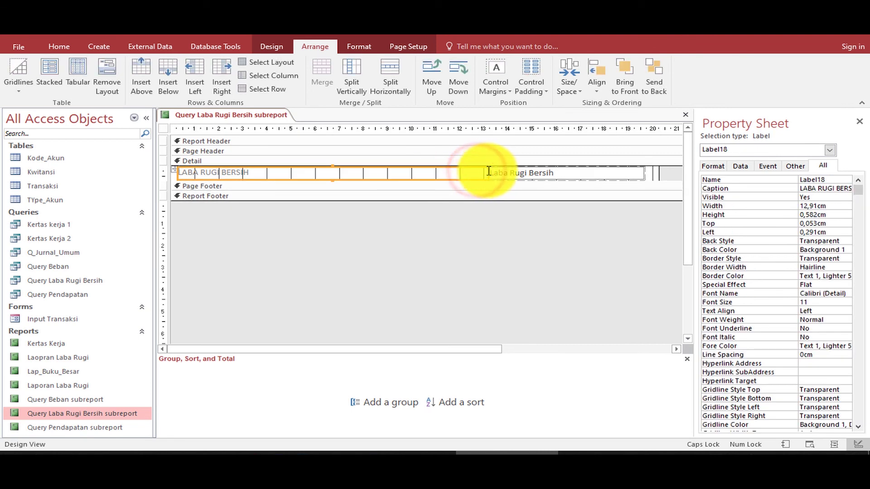
drag(487, 173, 450, 173)
click(524, 247)
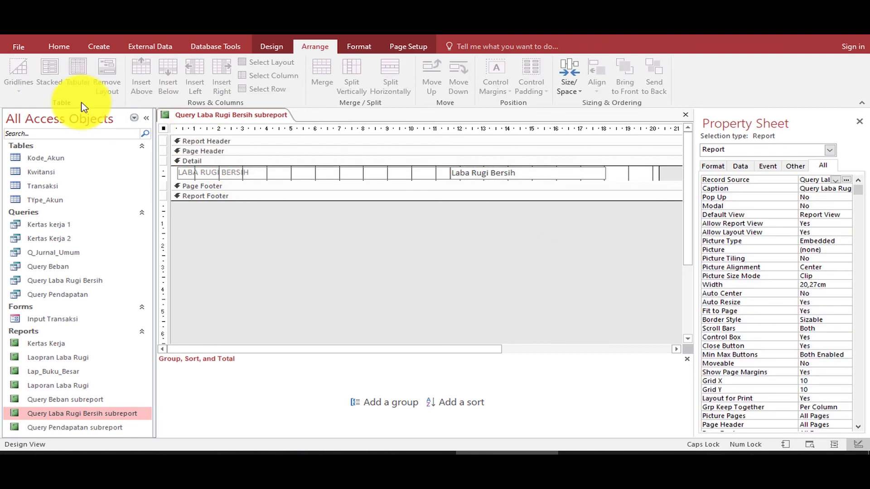
Step: Check the net profit subreport in Report View and examine the revenue and expense sections in the Laporan Laba Rugi report
click(58, 46)
click(16, 68)
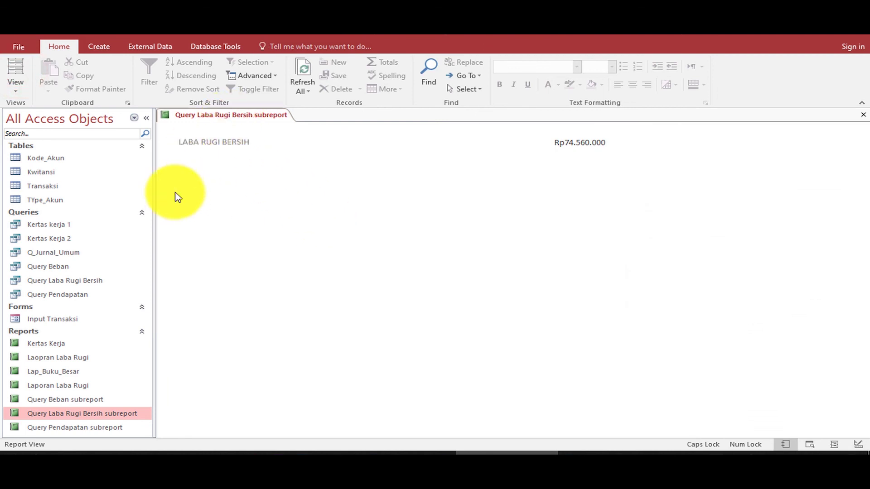
click(90, 388)
double_click(90, 388)
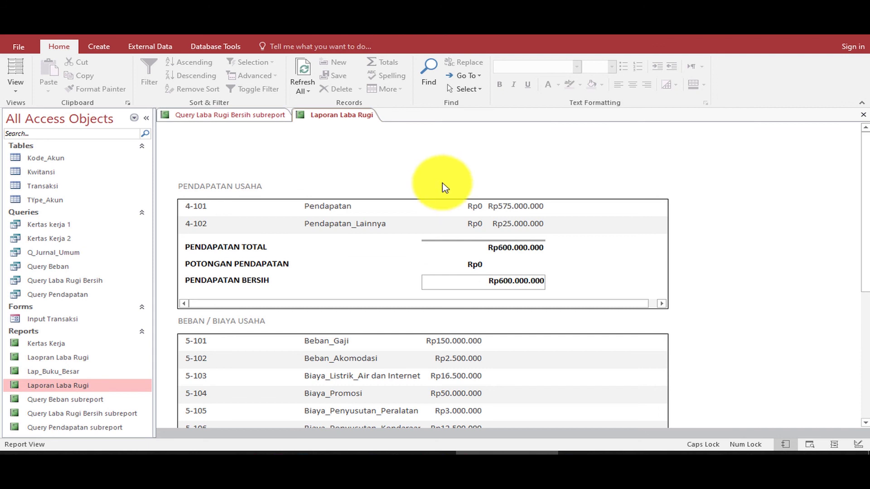
scroll(444, 202, down, 5)
scroll(462, 208, up, 3)
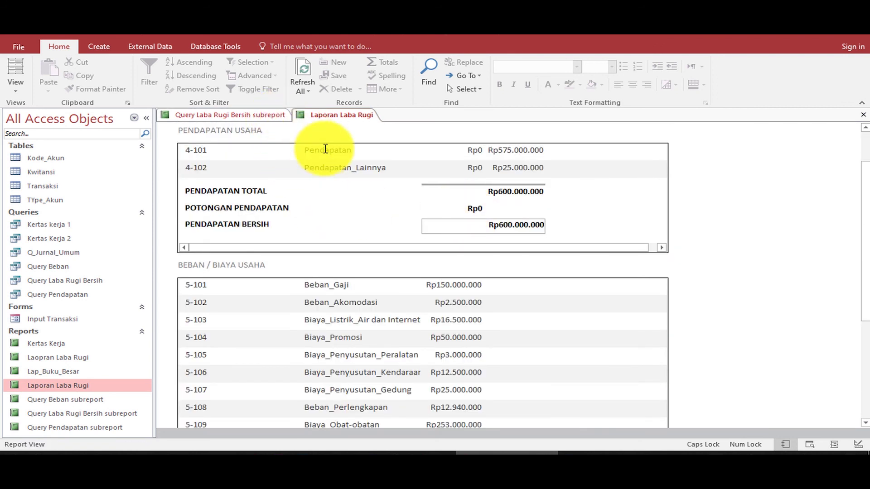
scroll(388, 219, down, 3)
scroll(466, 272, up, 4)
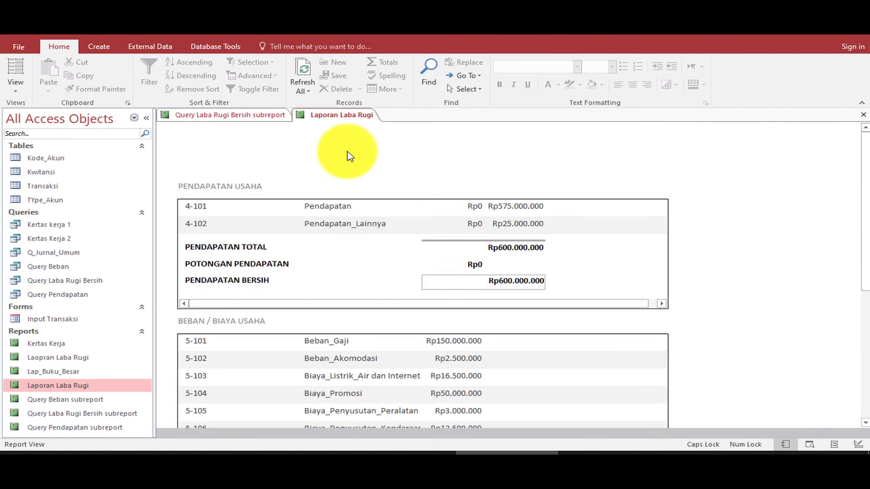
scroll(515, 157, down, 1)
scroll(515, 156, down, 3)
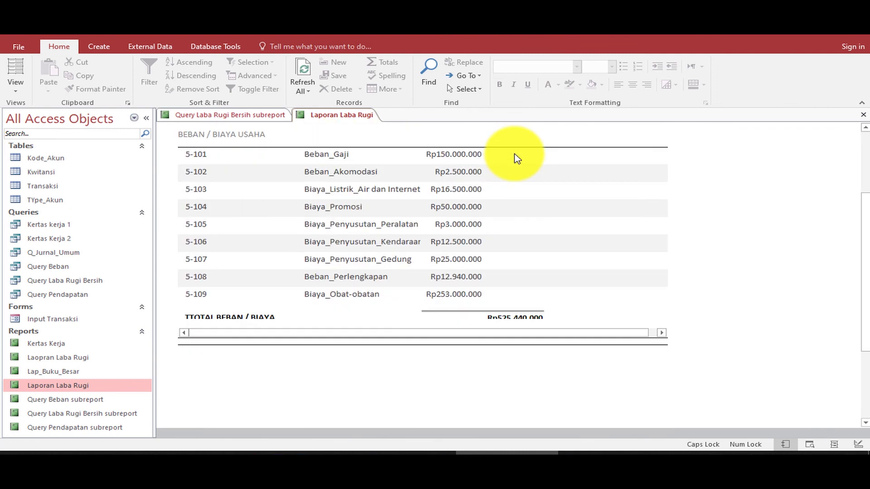
scroll(521, 145, up, 4)
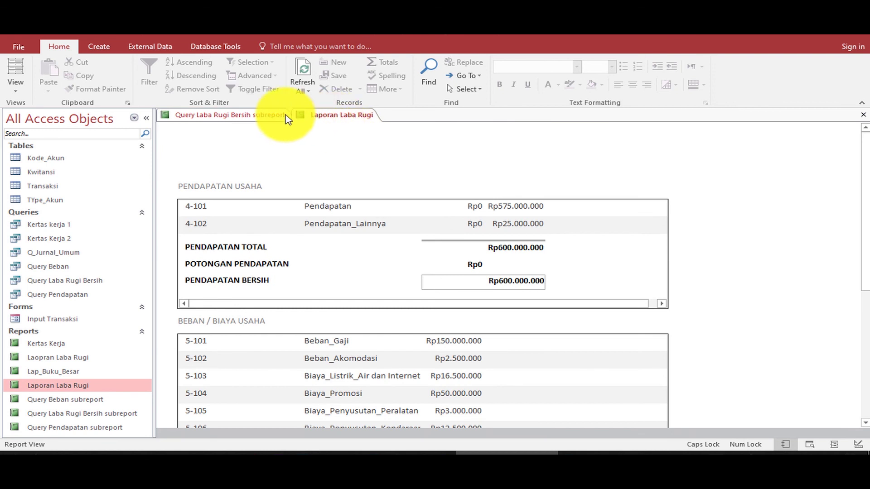
Step: Open Laporan Laba Rugi in Design View and add a label reading LAPORAN LABA RUGI to the Page Header
right_click(338, 117)
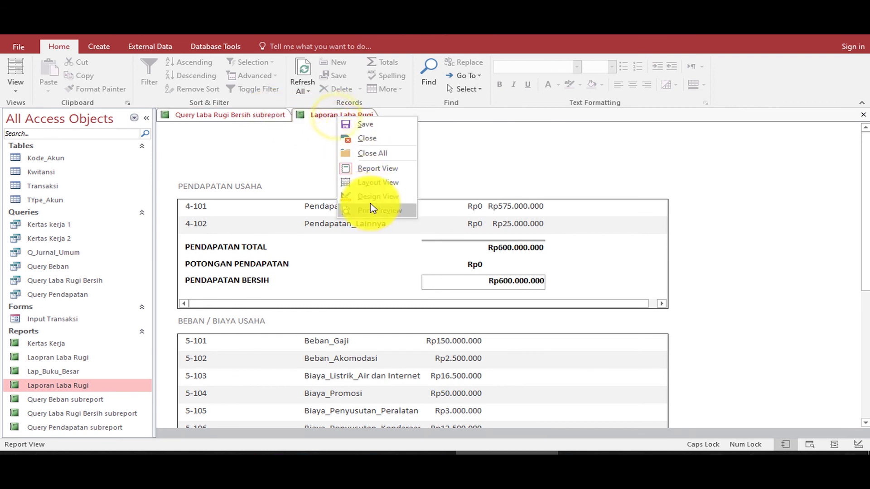
click(362, 198)
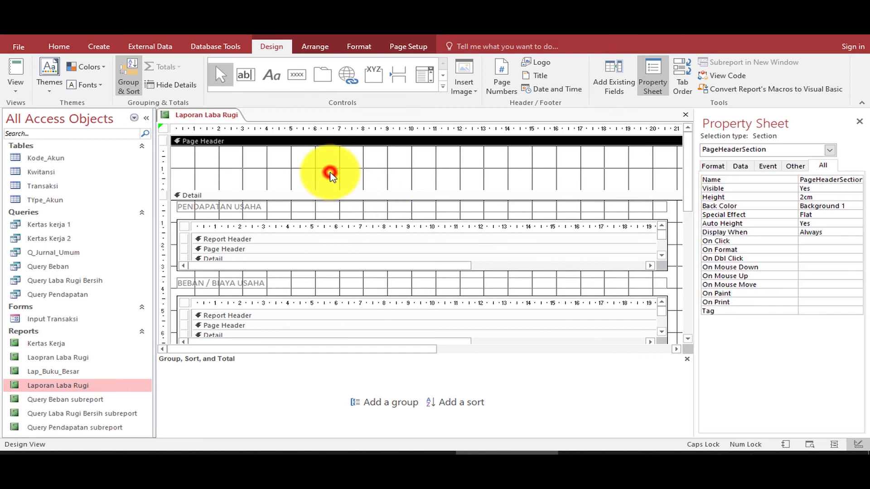
click(271, 74)
click(307, 154)
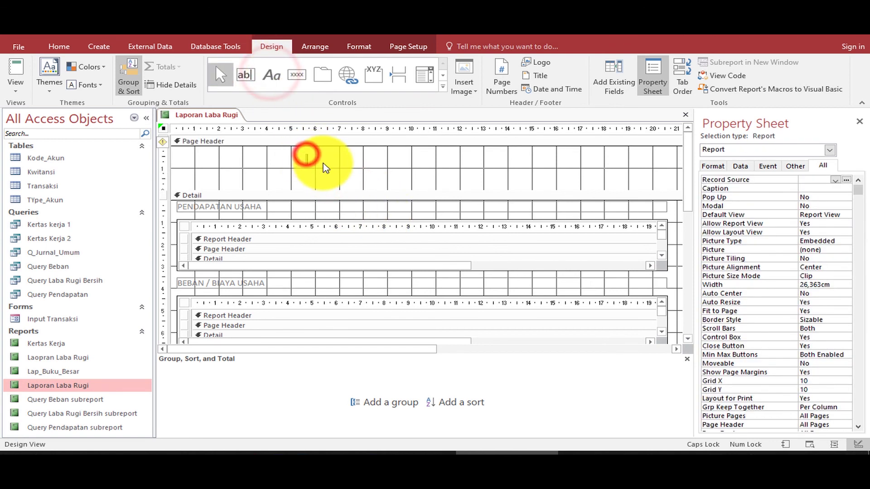
text(LAPORAN LABA RUGI)
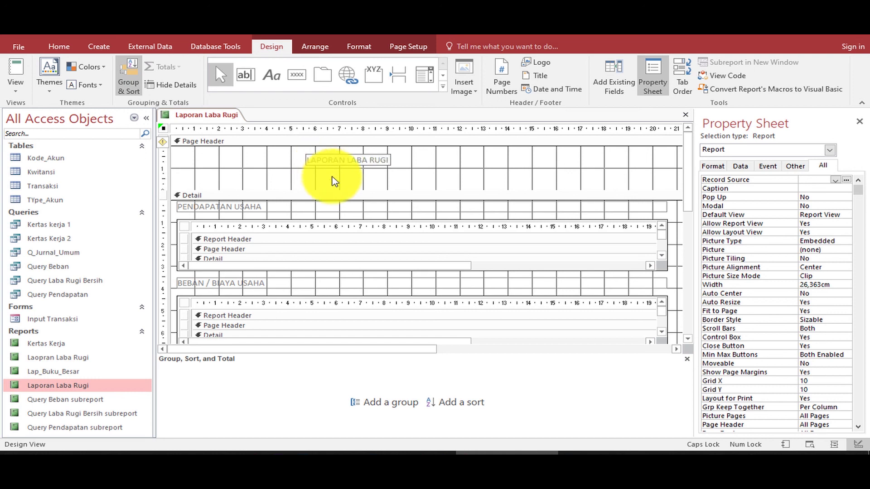
click(339, 176)
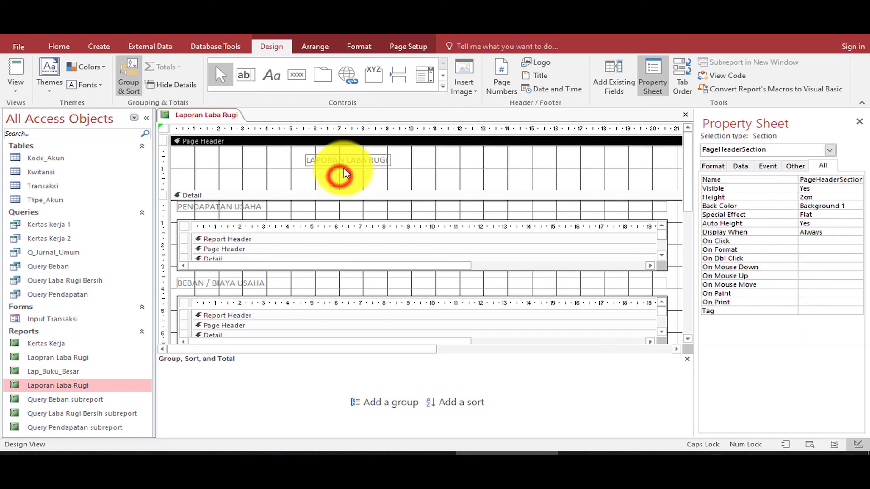
Step: Stretch the LAPORAN LABA RUGI label from the report's left edge to a width of about 21 cm
click(343, 164)
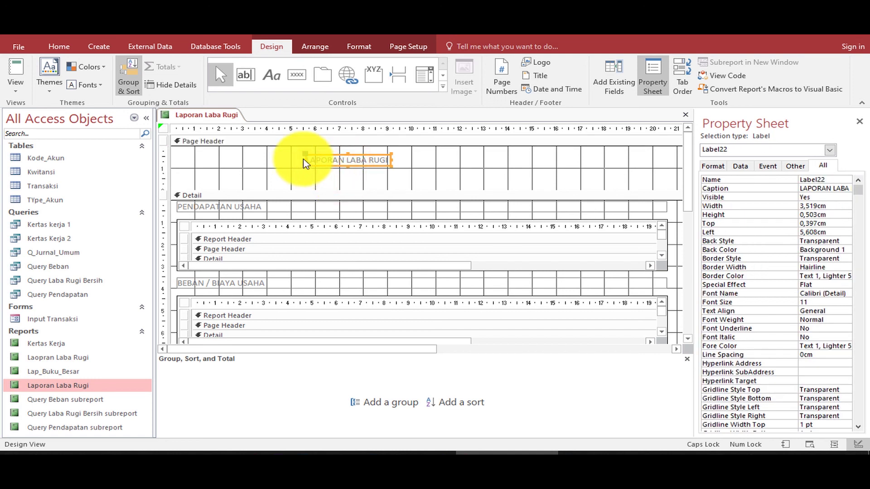
drag(304, 158, 172, 156)
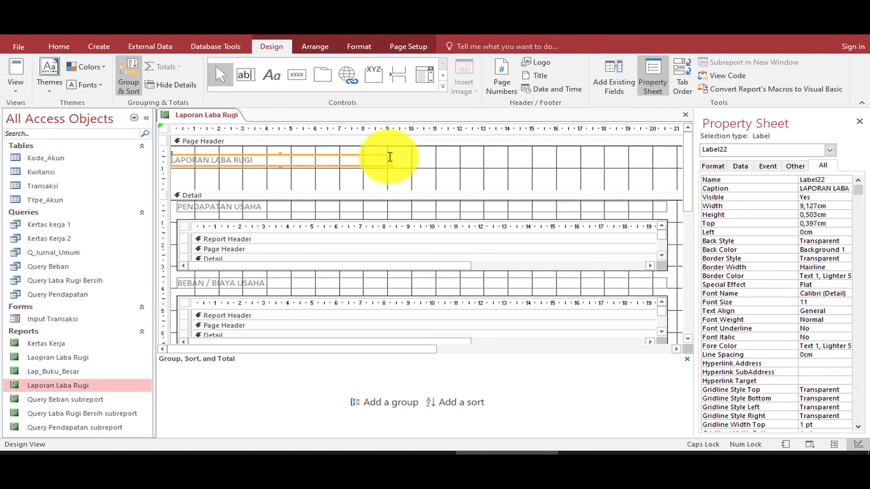
drag(391, 159, 678, 163)
Step: Narrow the report so its right edge aligns with the end of the LAPORAN LABA RUGI label
drag(414, 349, 530, 349)
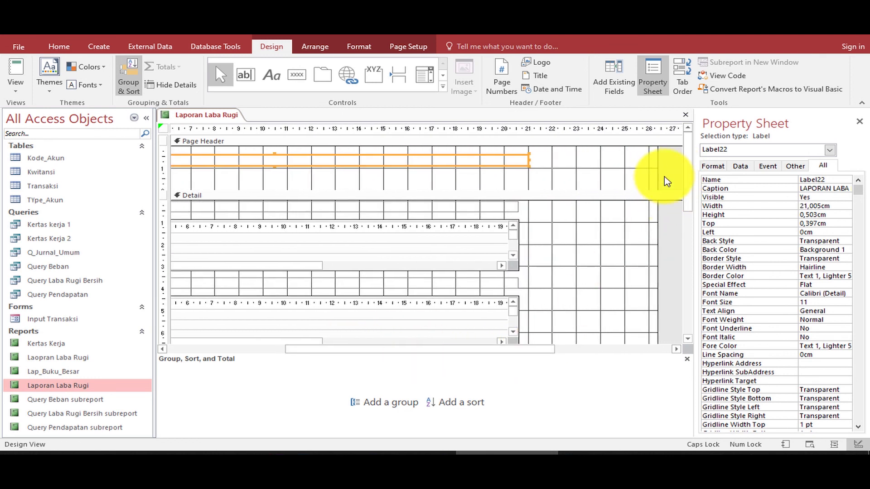
drag(657, 172, 528, 177)
drag(438, 350, 290, 351)
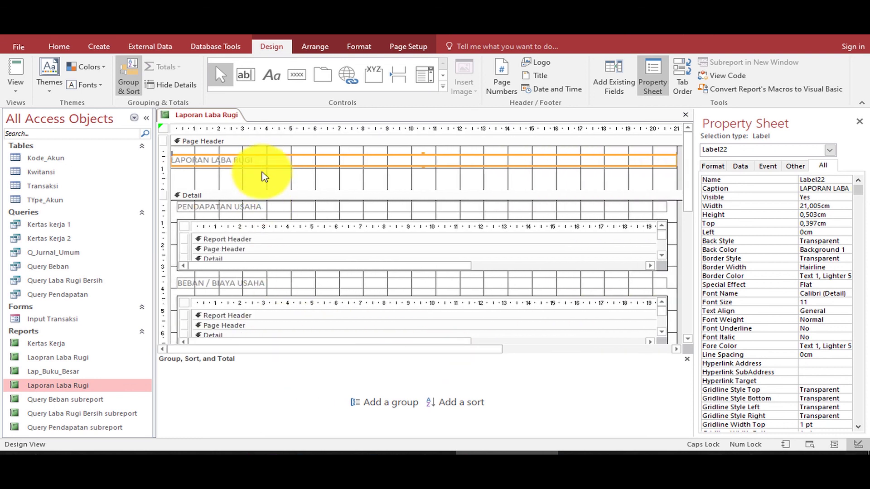
Step: Duplicate the LAPORAN LABA RUGI label twice, stacking the copies beneath it in the Page Header
click(266, 167)
key(ctrl+c)
key(ctrl+v)
key(ctrl+v)
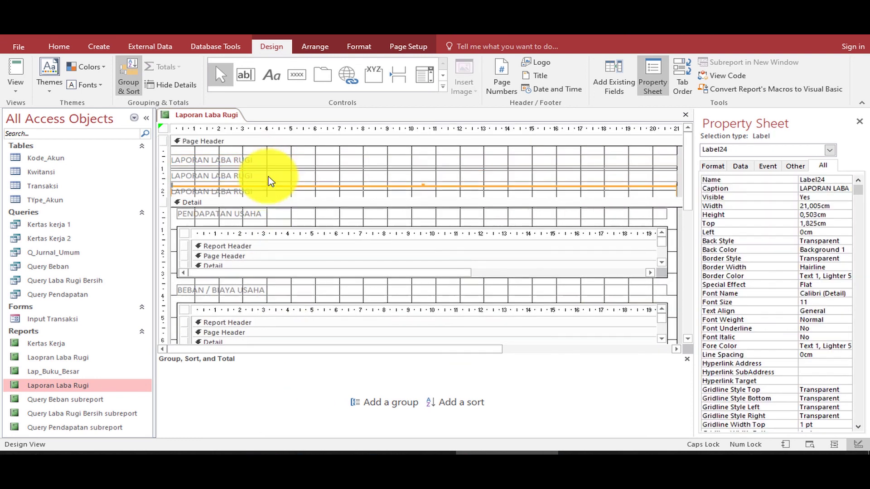
Step: Replace the text of the second Page Header label with the clinic's name in capital letters
click(327, 176)
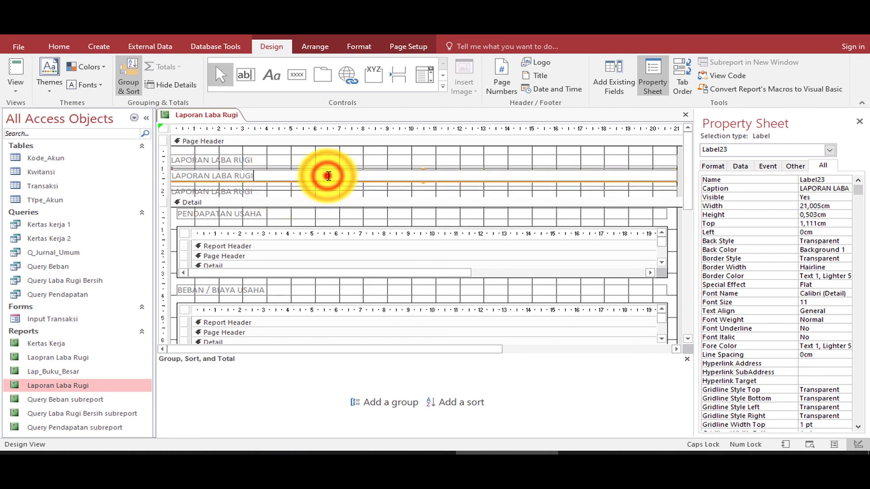
click(328, 176)
text(K)
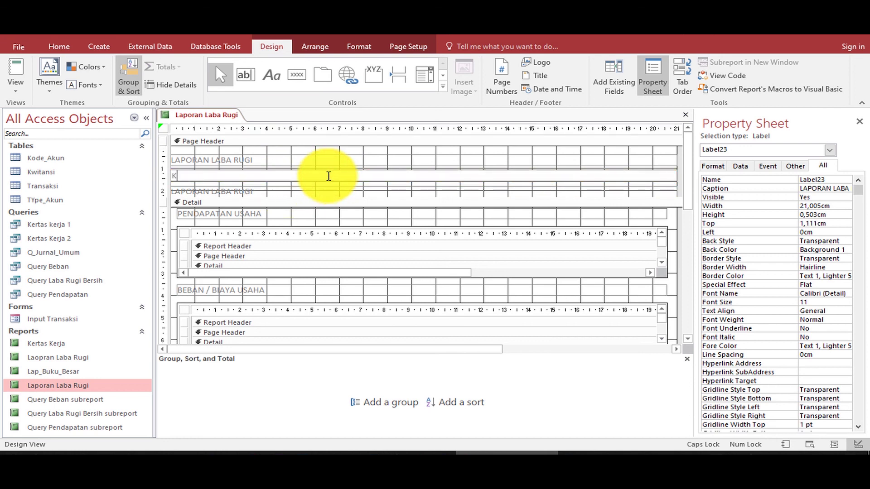
text(LINIK DR. FARHAN)
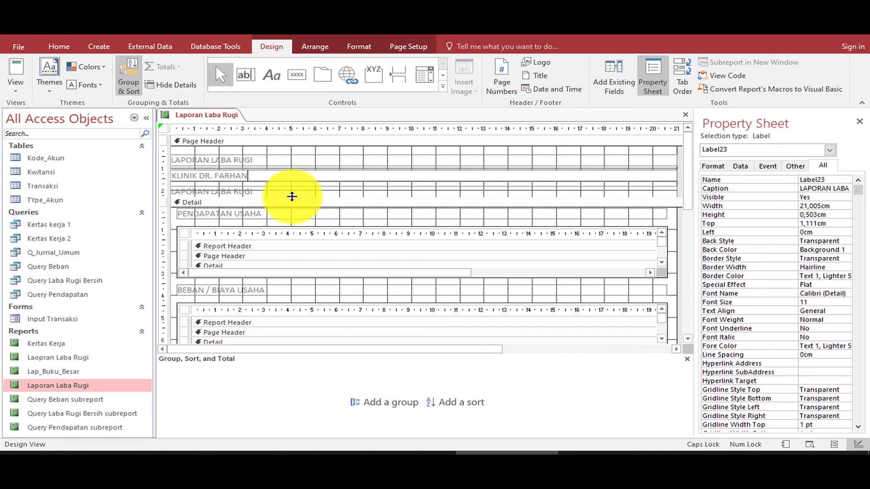
Step: Replace the text of the third Page Header label with PERIODE DESEMBER 2020
click(285, 192)
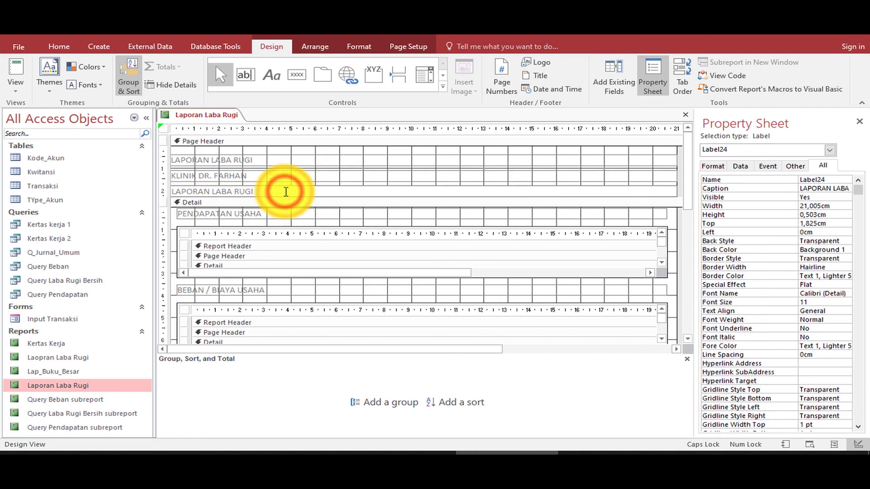
click(285, 192)
text(PERIO)
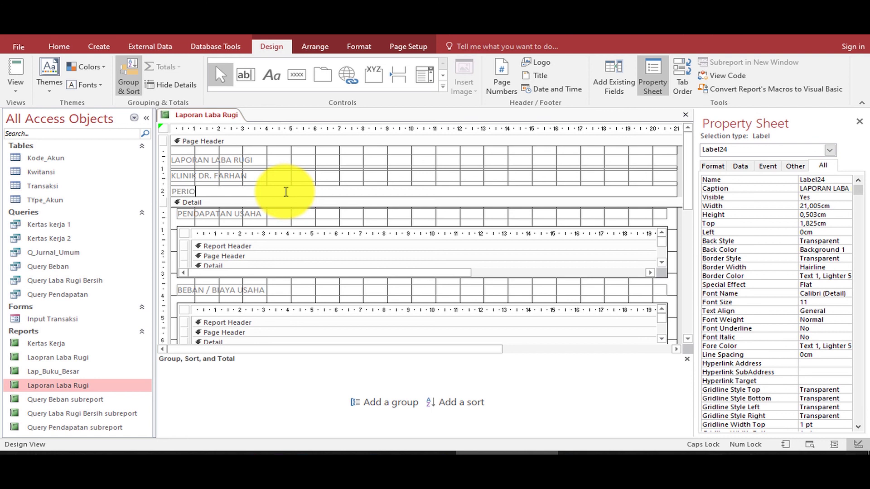
text(DE DESEMBER 2020)
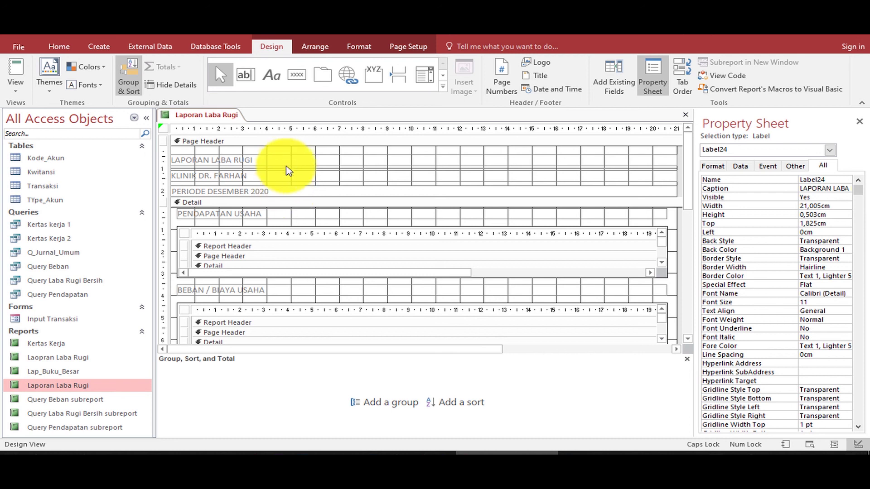
Step: Format all three Page Header labels as bold, black and centred text
click(286, 162)
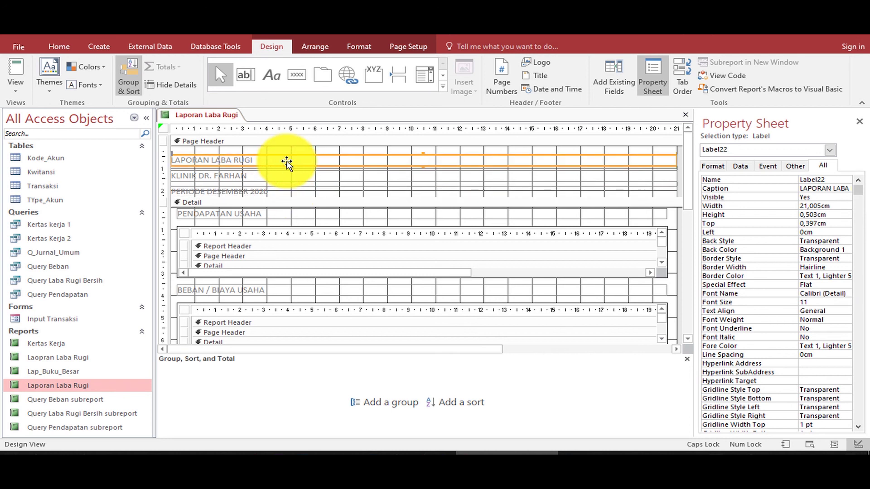
shift+click(249, 175)
shift+click(252, 189)
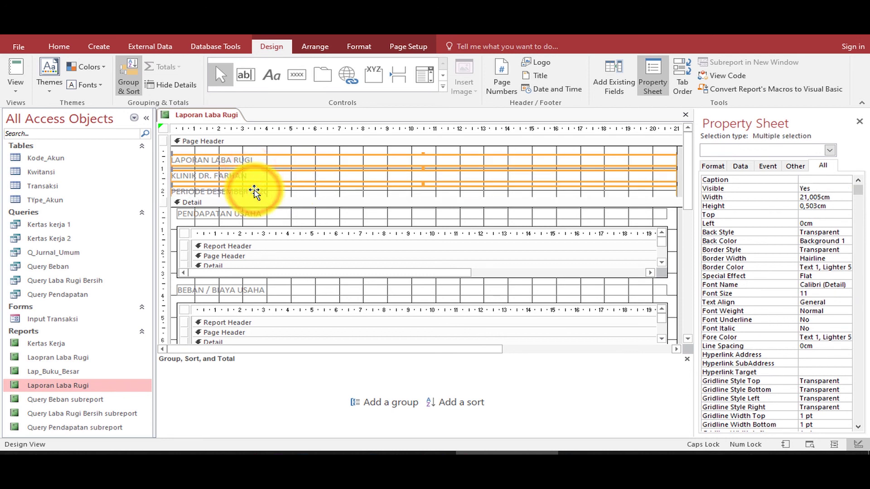
key(ctrl+b)
click(59, 47)
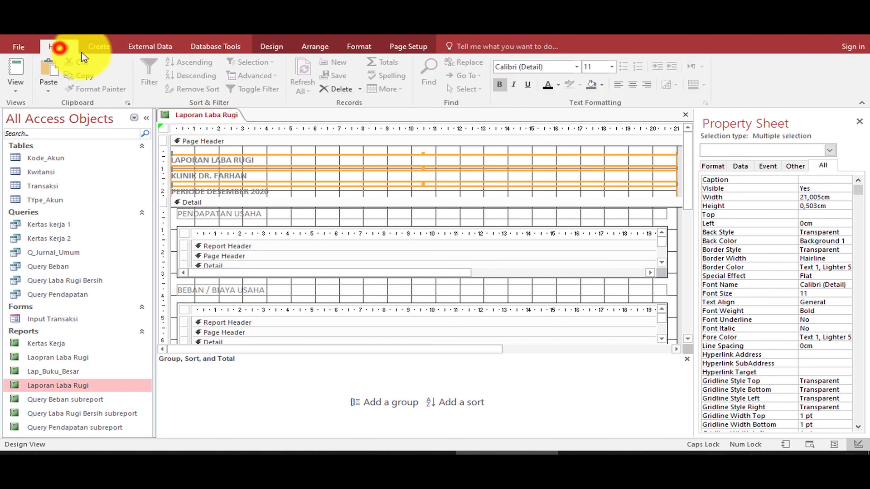
click(547, 85)
click(633, 86)
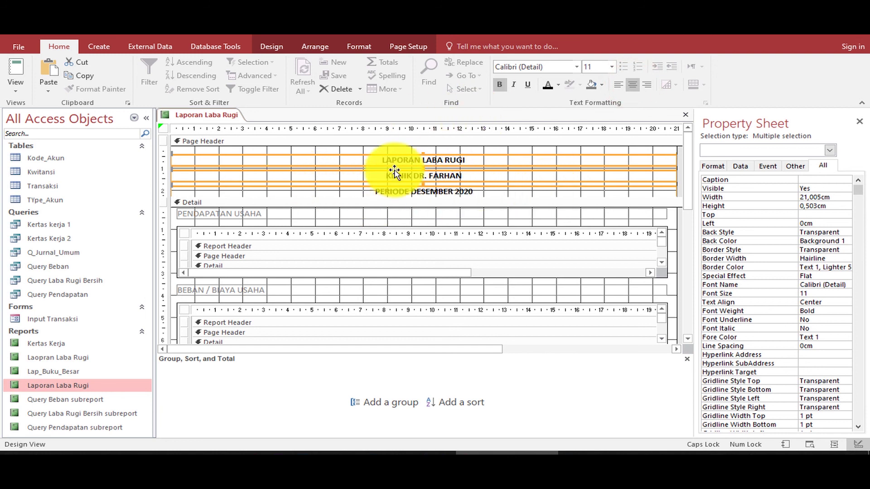
click(379, 203)
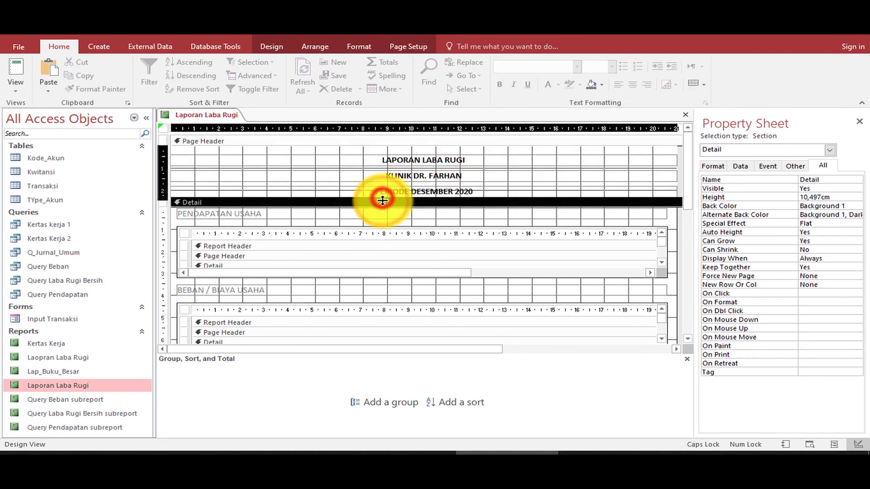
Step: Display Laporan Laba Rugi in Report View and examine its heading, revenue, expense and net profit sections
click(19, 71)
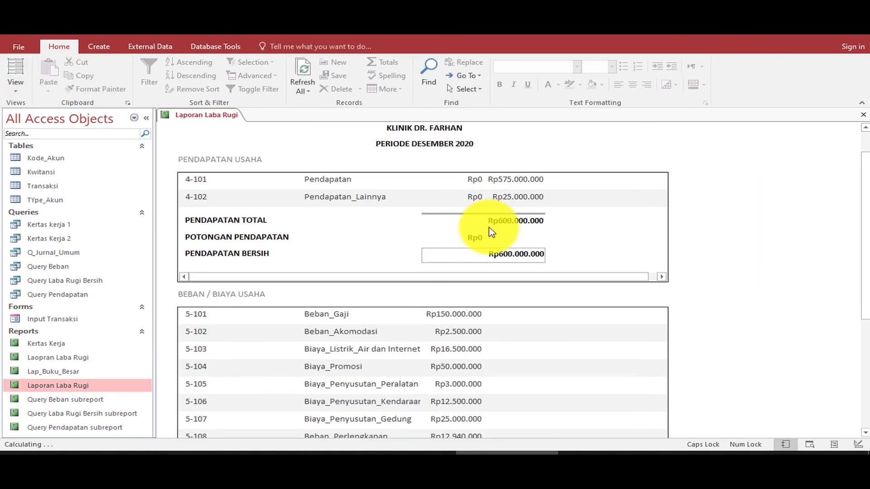
scroll(491, 232, down, 5)
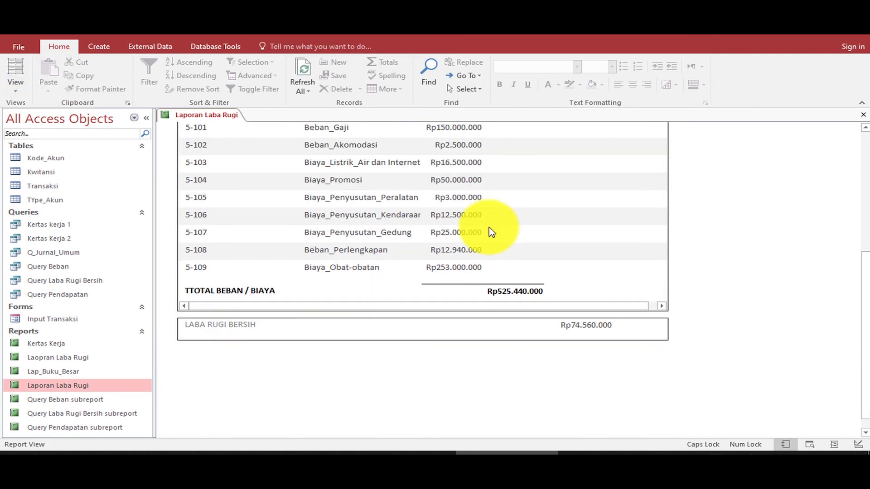
scroll(492, 232, up, 5)
scroll(492, 232, down, 5)
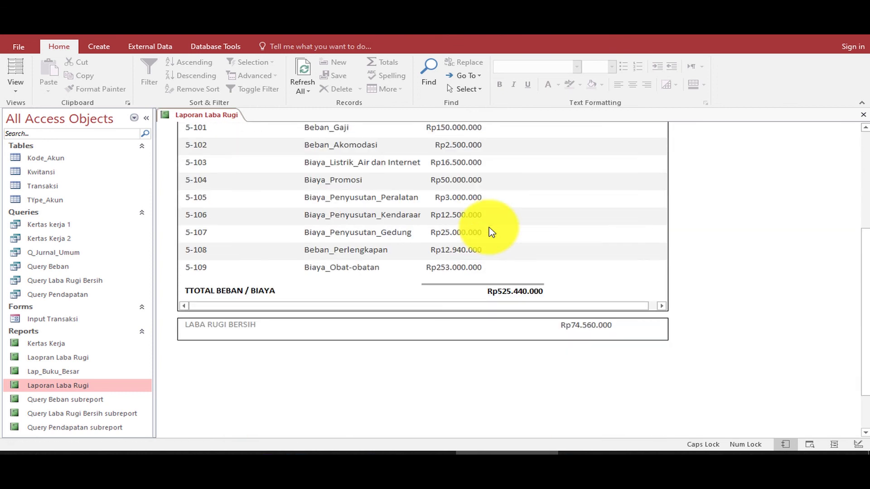
scroll(492, 231, up, 6)
scroll(491, 231, down, 3)
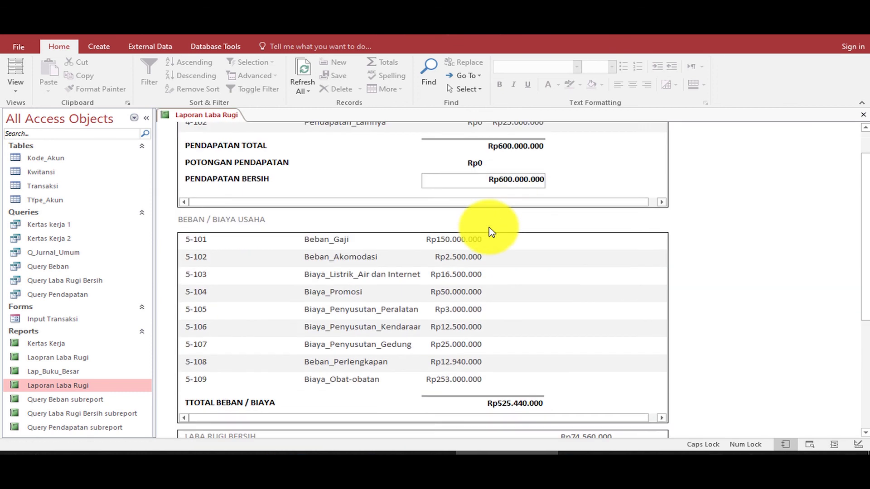
scroll(491, 232, down, 3)
scroll(492, 232, up, 2)
scroll(491, 232, down, 2)
scroll(491, 232, up, 1)
scroll(492, 233, up, 2)
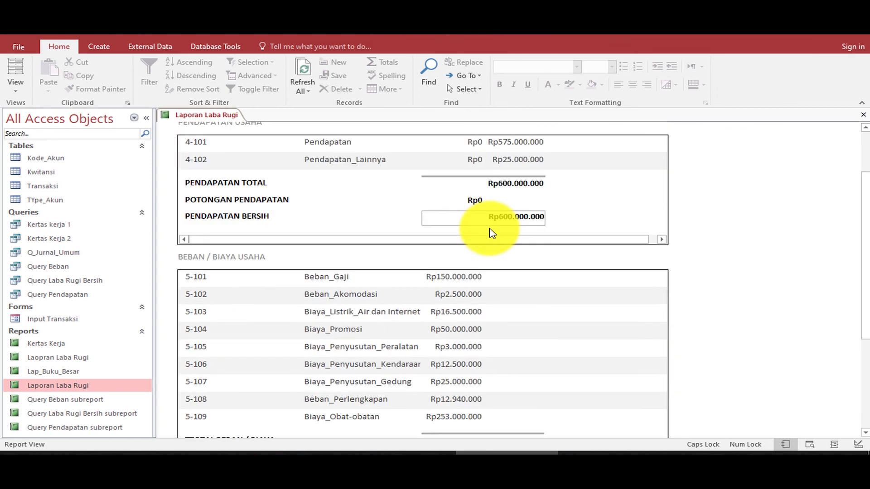
scroll(493, 233, down, 5)
scroll(496, 234, up, 4)
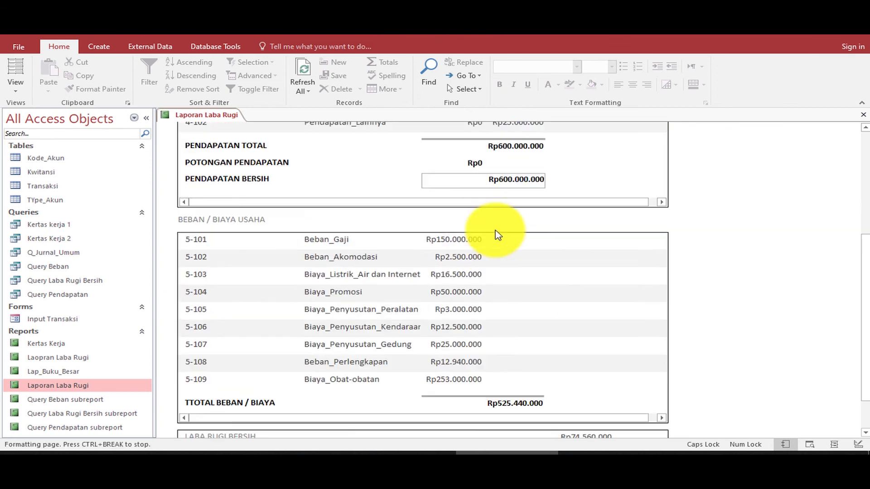
scroll(496, 234, up, 3)
scroll(496, 235, down, 2)
scroll(497, 236, up, 2)
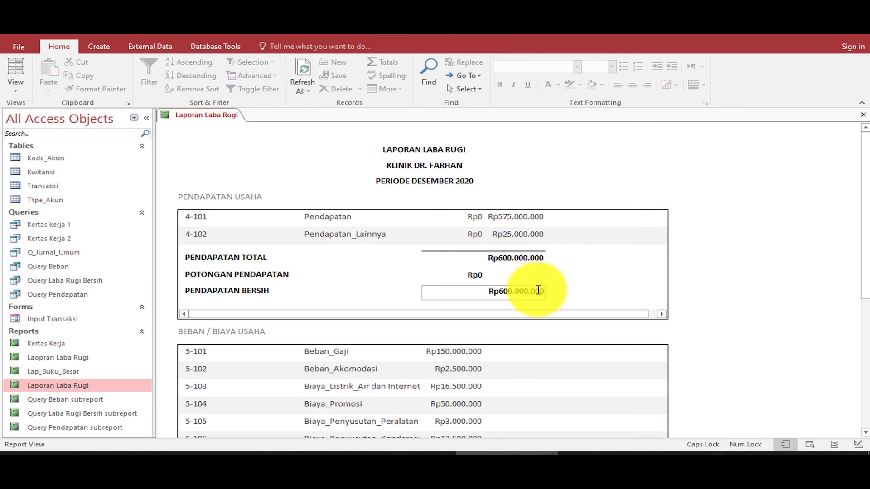
scroll(567, 349, down, 2)
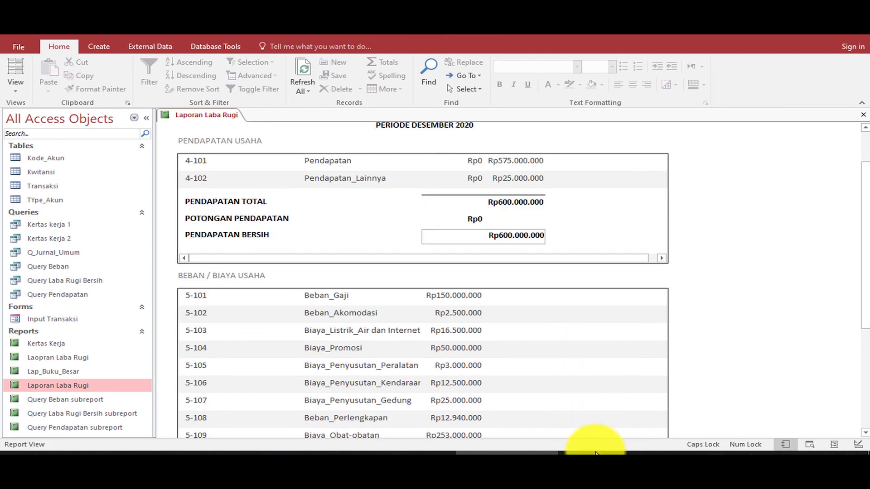